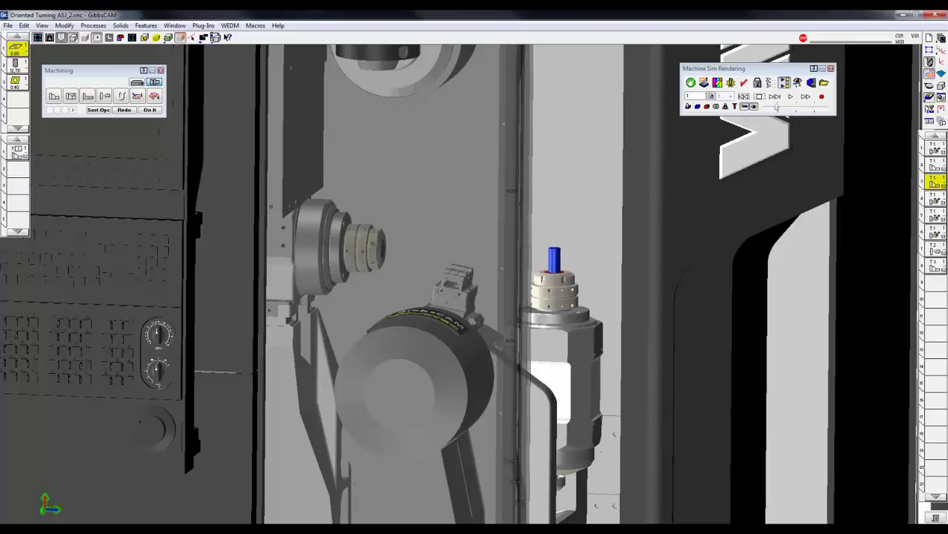
Step: Play the machine simulation up to the sub-spindle contour operation and inspect the definition of turning tool 1
left_click(790, 97)
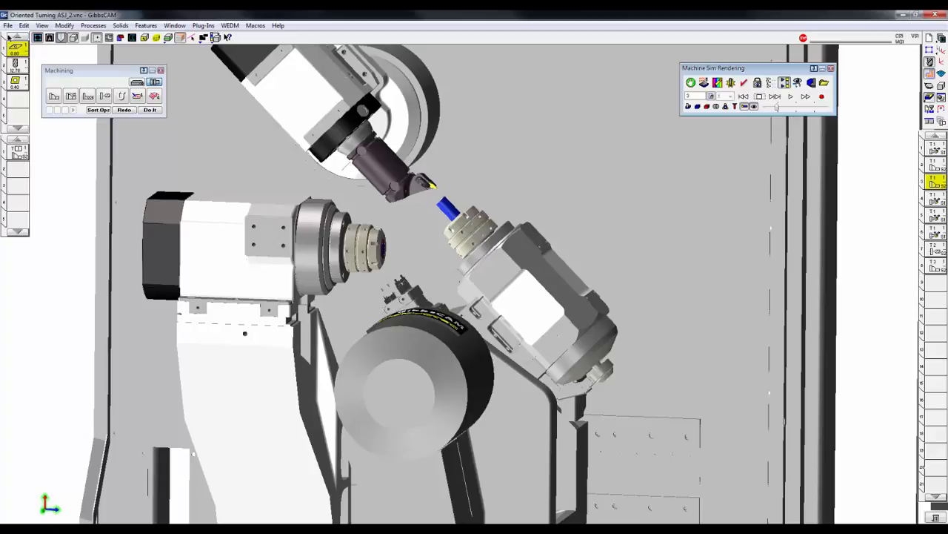
left_click(17, 154)
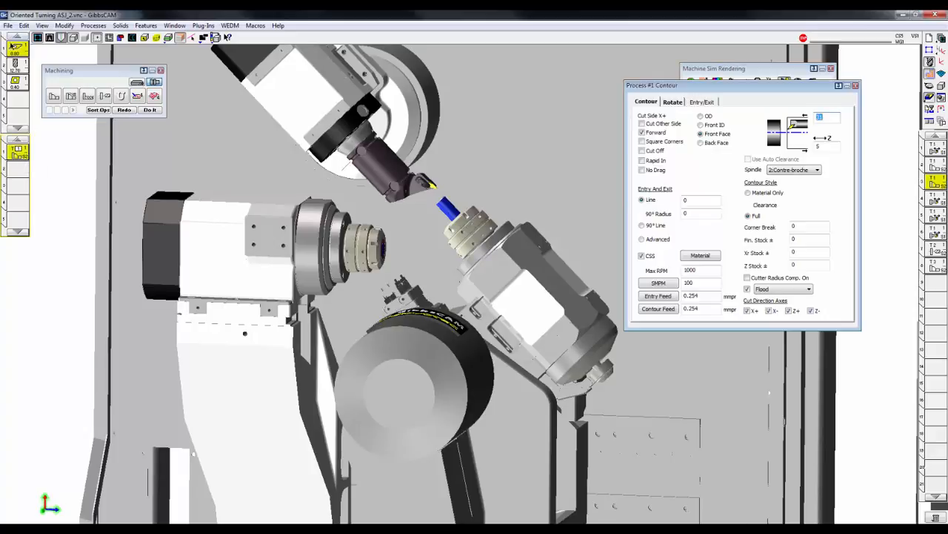
double_click(13, 46)
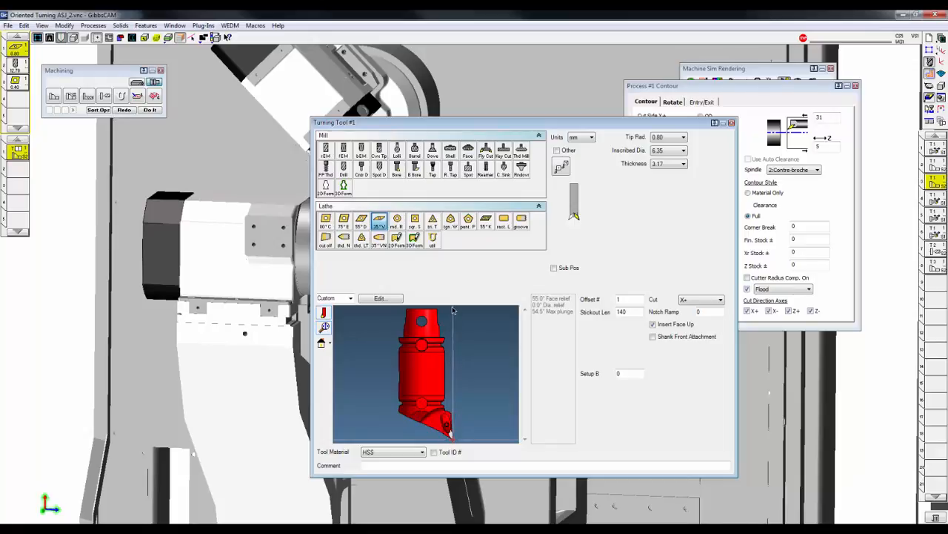
left_click_drag(445, 124, 608, 166)
left_click_drag(886, 167, 604, 145)
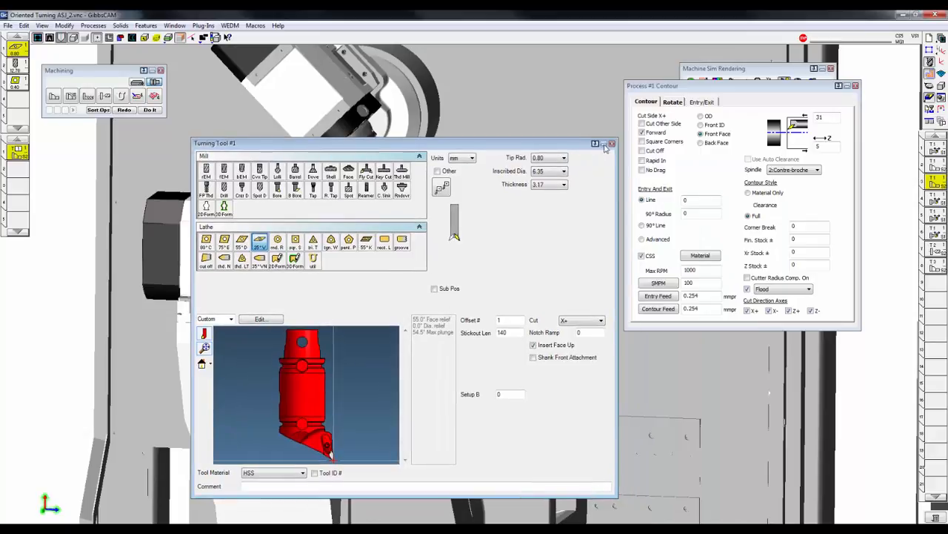
left_click(612, 144)
Step: Set the contour process's holder angle to 30 degrees and regenerate the selected operation
left_click(673, 103)
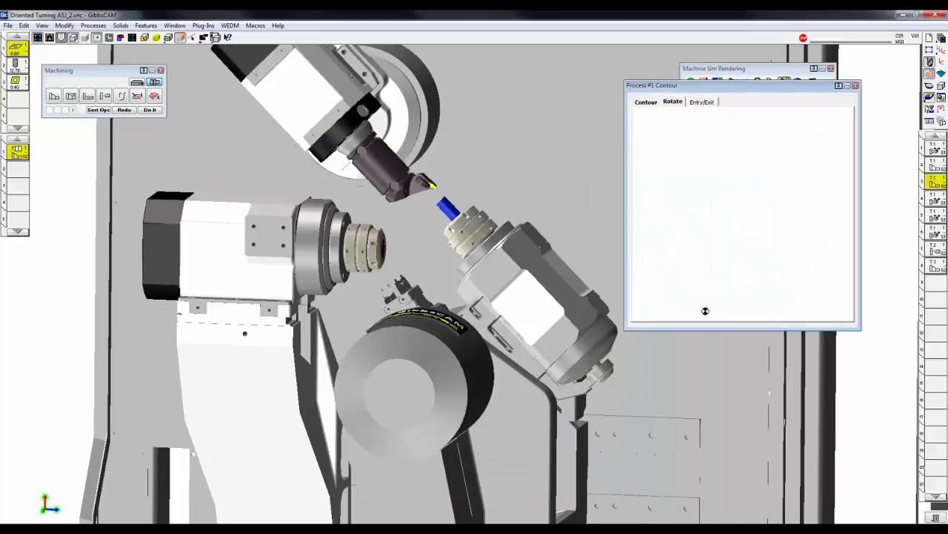
left_click_drag(725, 87, 270, 75)
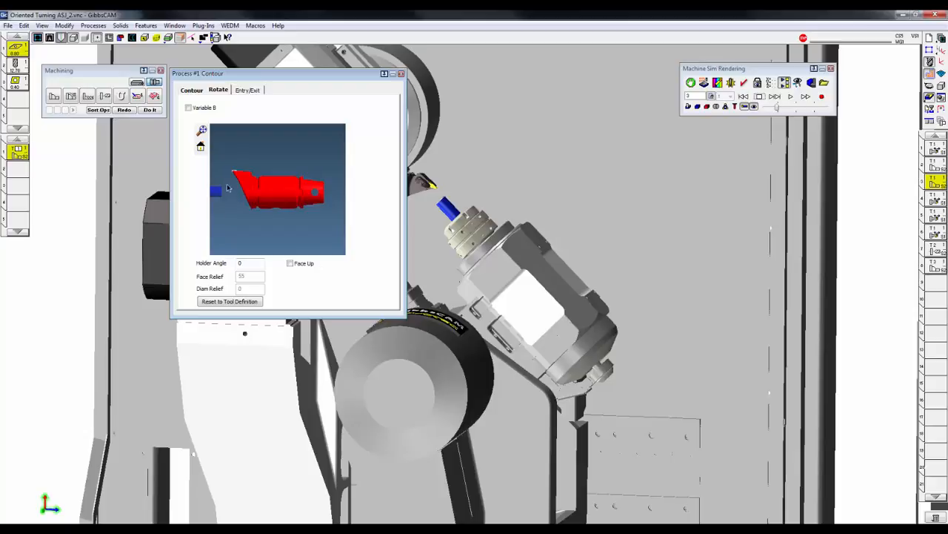
left_click(257, 263)
type("30")
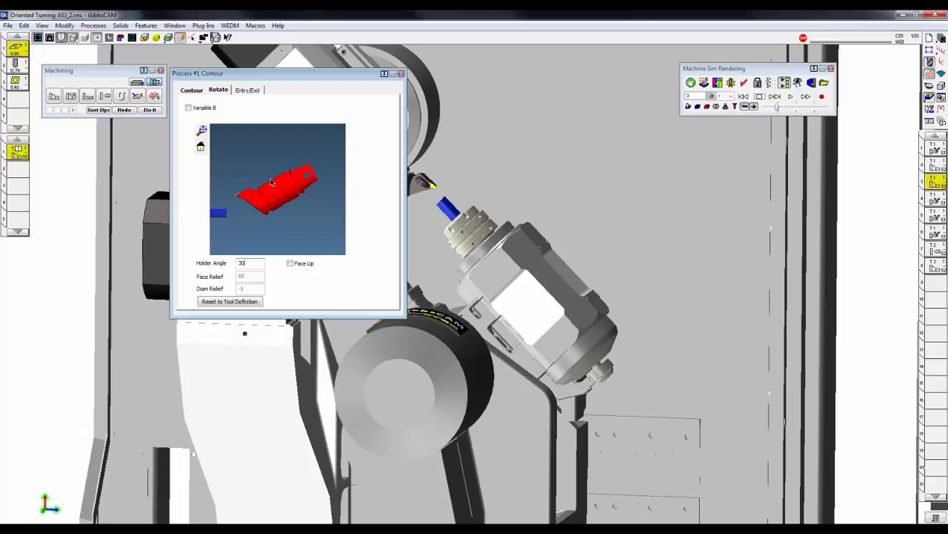
left_click(123, 110)
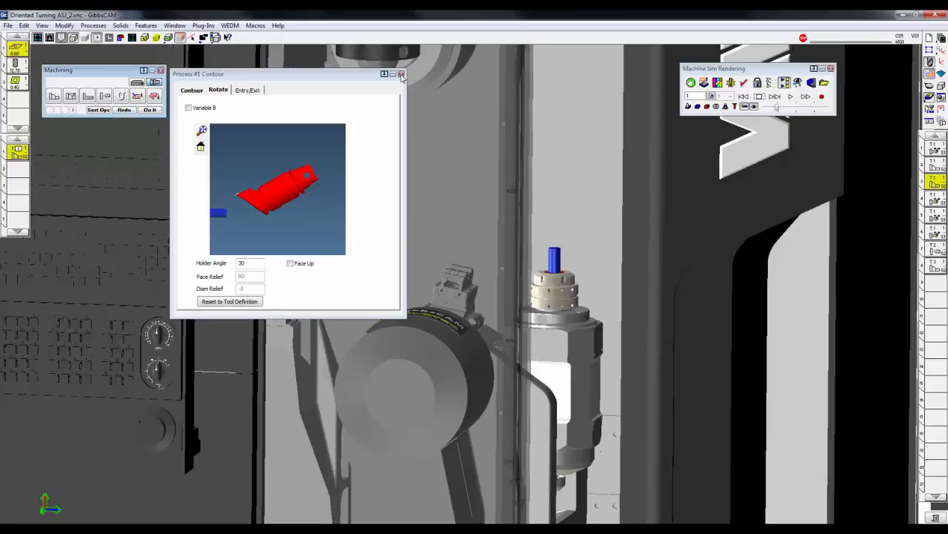
left_click(400, 75)
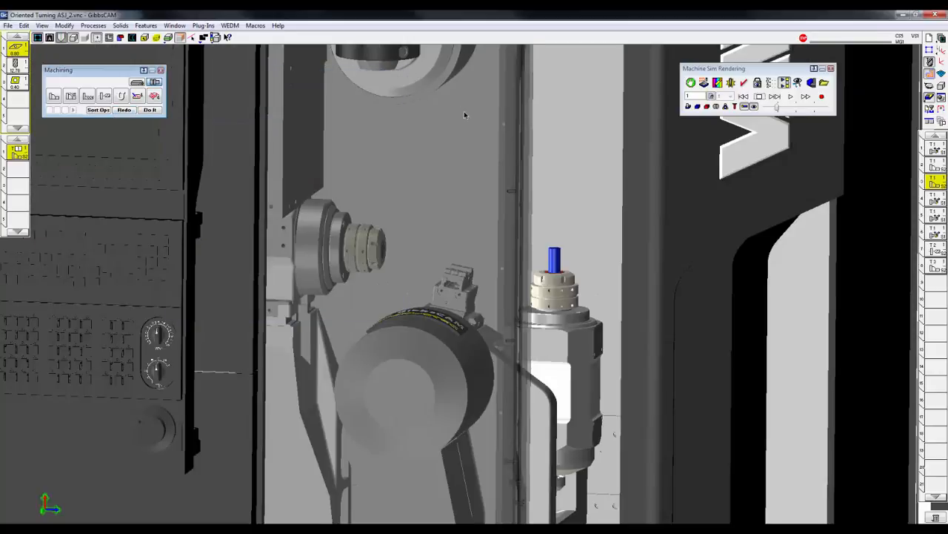
Step: Replay the machine simulation from the start, pausing at the contour cut to check the tilted turning tool's orientation
left_click(791, 97)
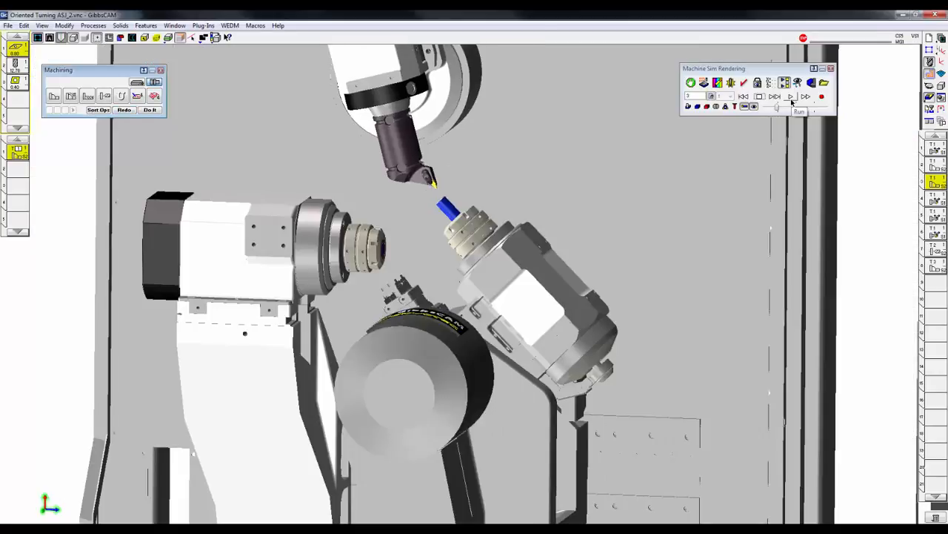
left_click(743, 97)
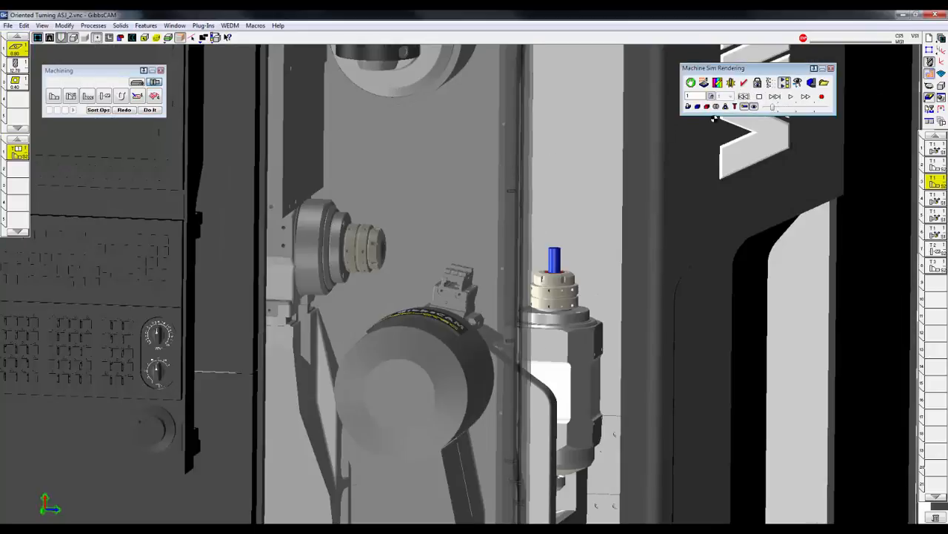
left_click(792, 97)
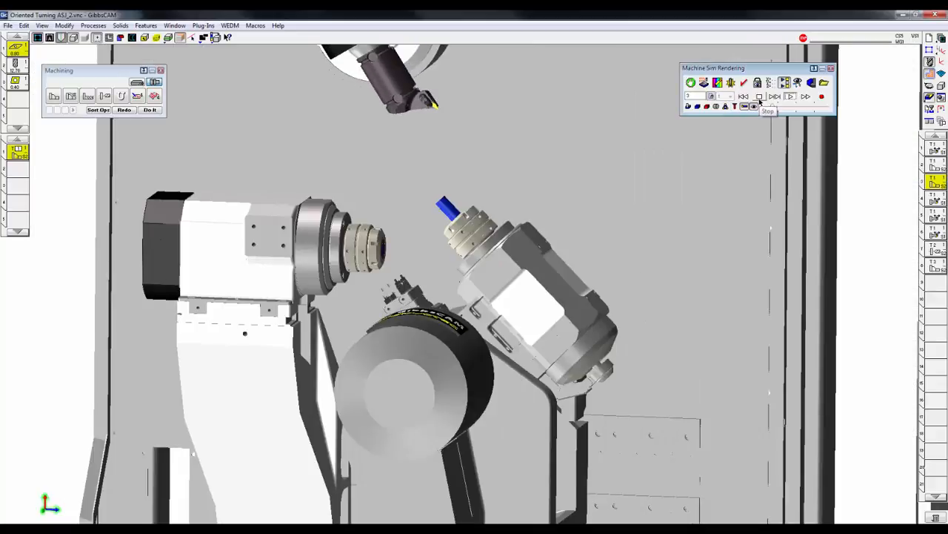
left_click(760, 97)
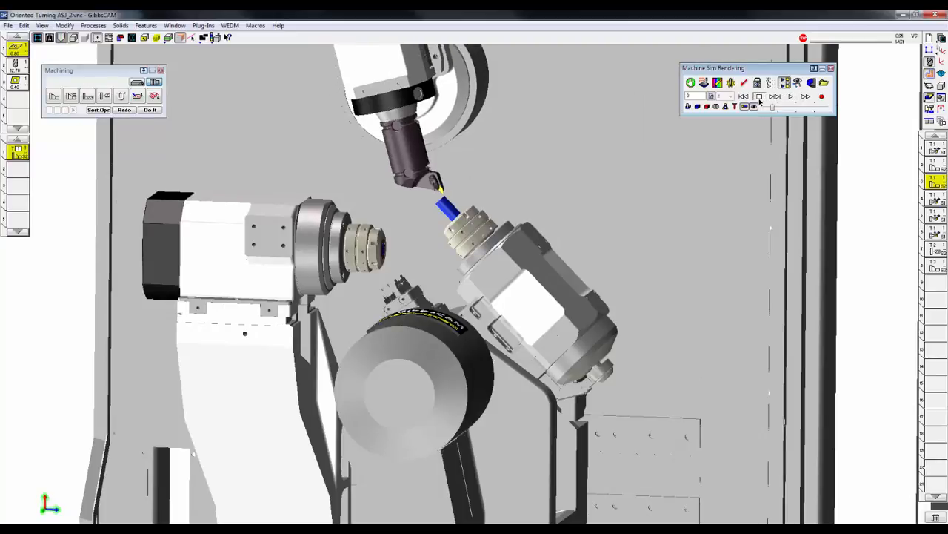
left_click(791, 97)
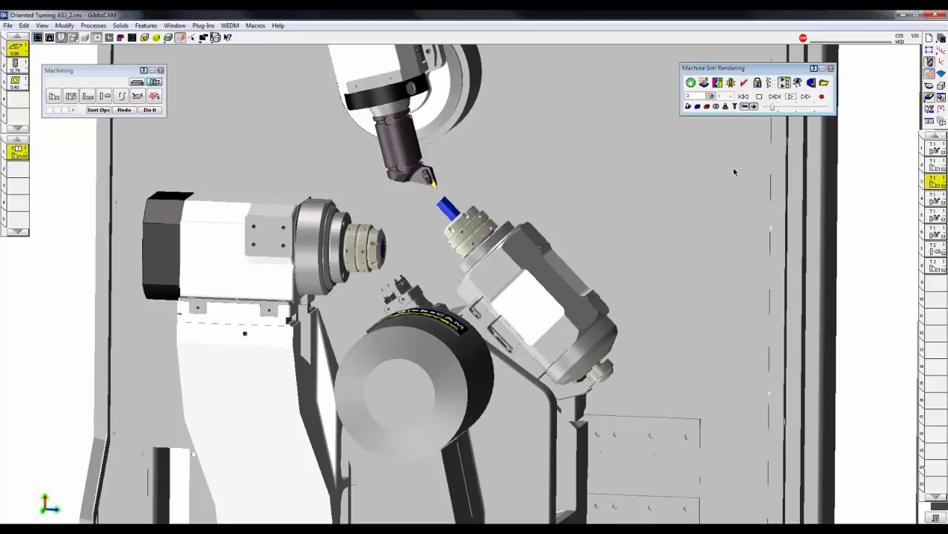
Step: Switch to the Mazak Integrex i200ST Test Part and inspect the definition of turning tool 2
key("super+Tab")
key("super+Tab")
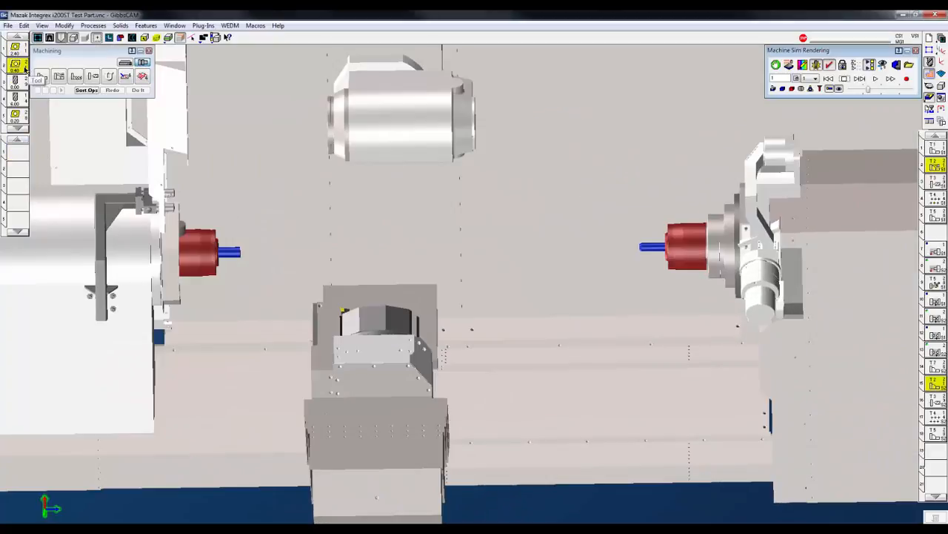
double_click(22, 67)
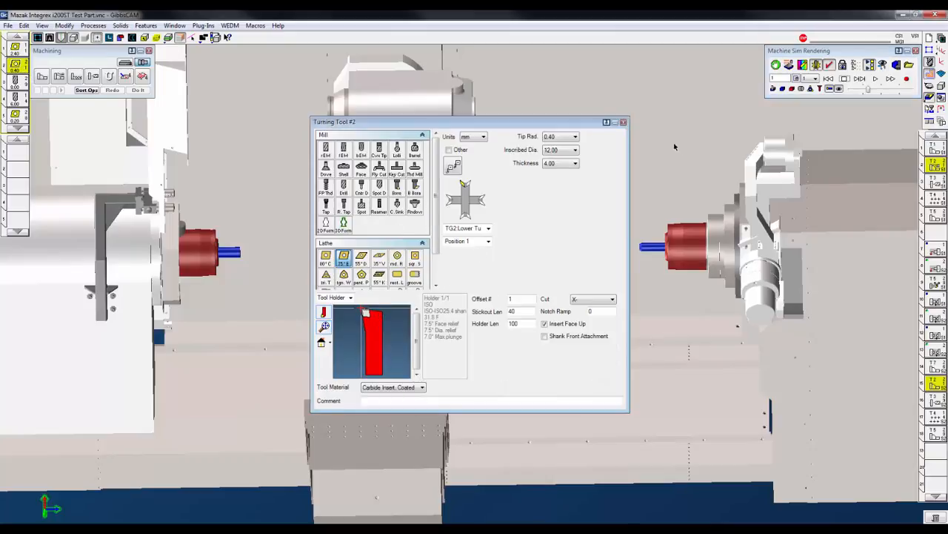
left_click(623, 122)
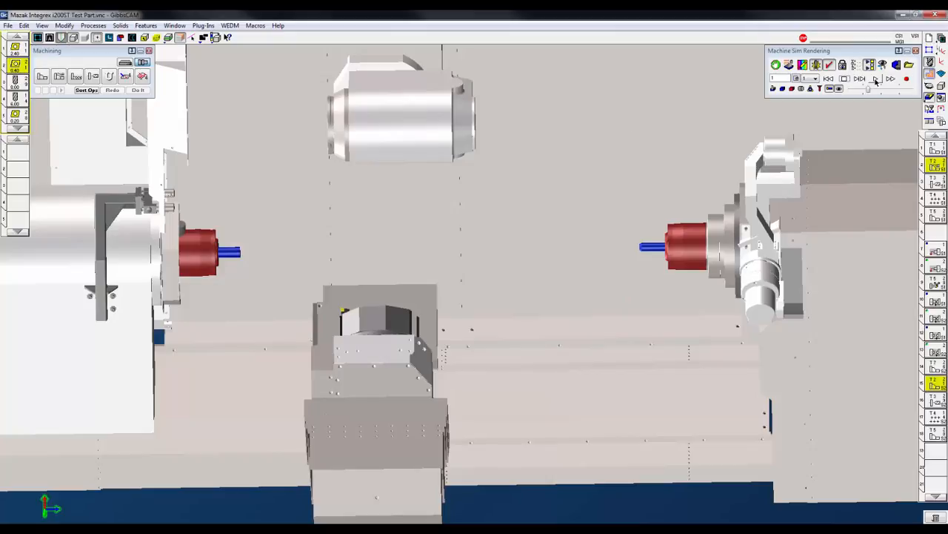
Step: Simulate the lower turret's machining on the main spindle and continue to the sub-spindle, examining the tool's approach there
left_click(876, 79)
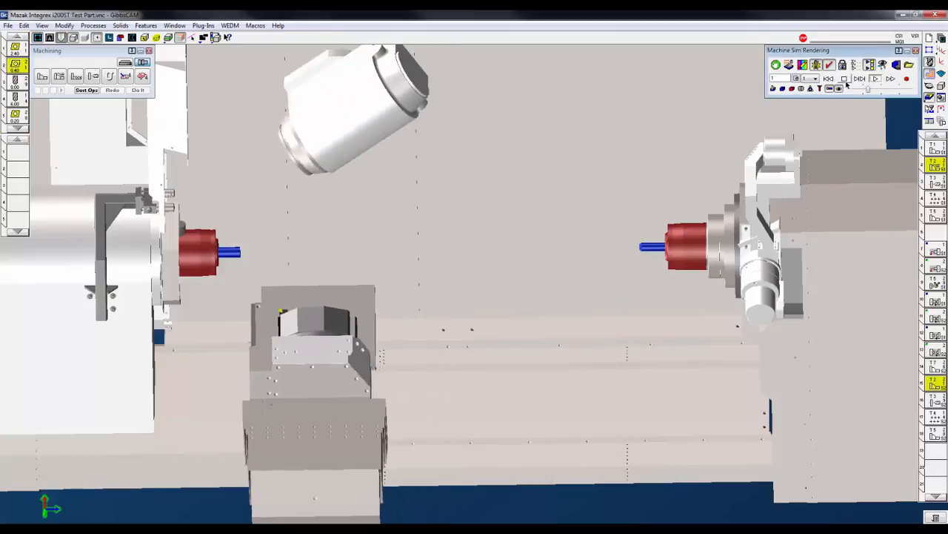
left_click(845, 81)
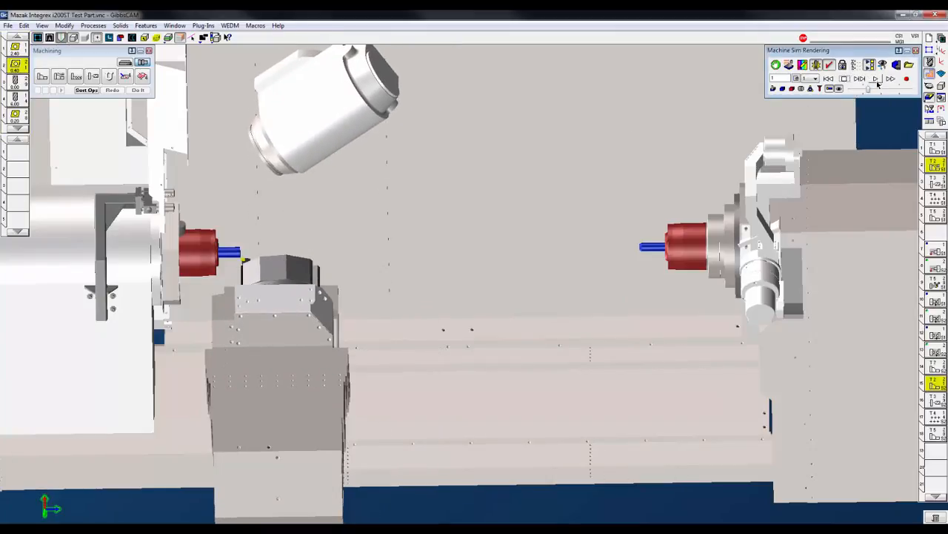
left_click(877, 81)
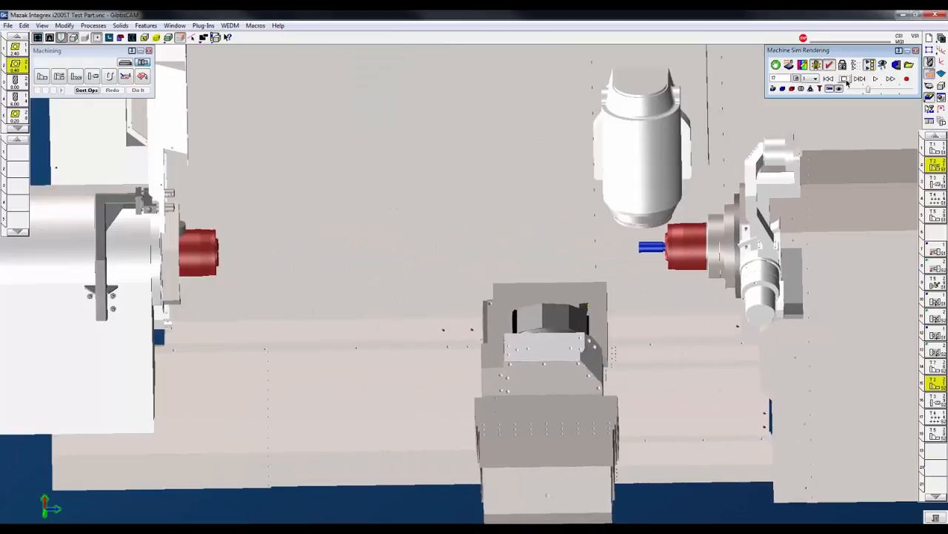
left_click_drag(499, 189, 766, 370)
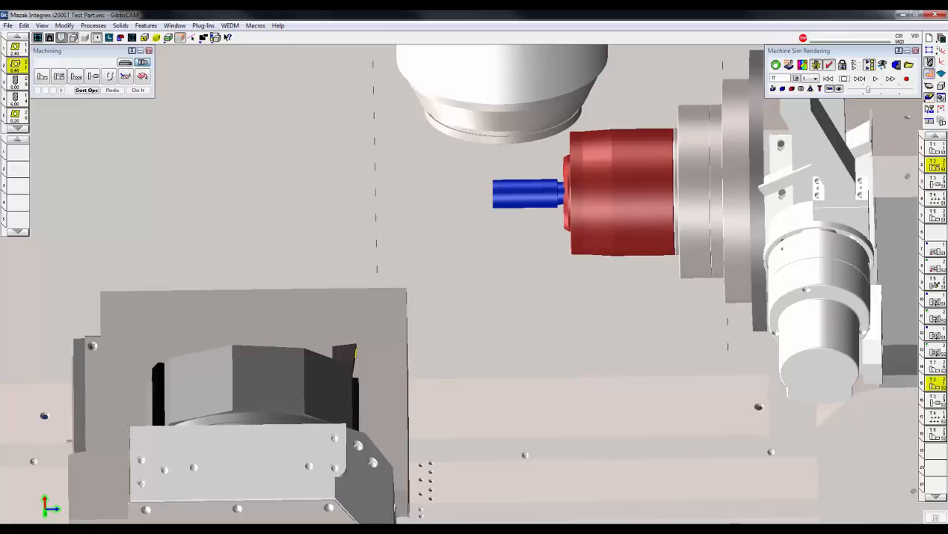
Step: Load operation 15's contour process and examine its tool rotation settings beside the machine view
double_click(936, 384)
double_click(20, 152)
left_click(400, 161)
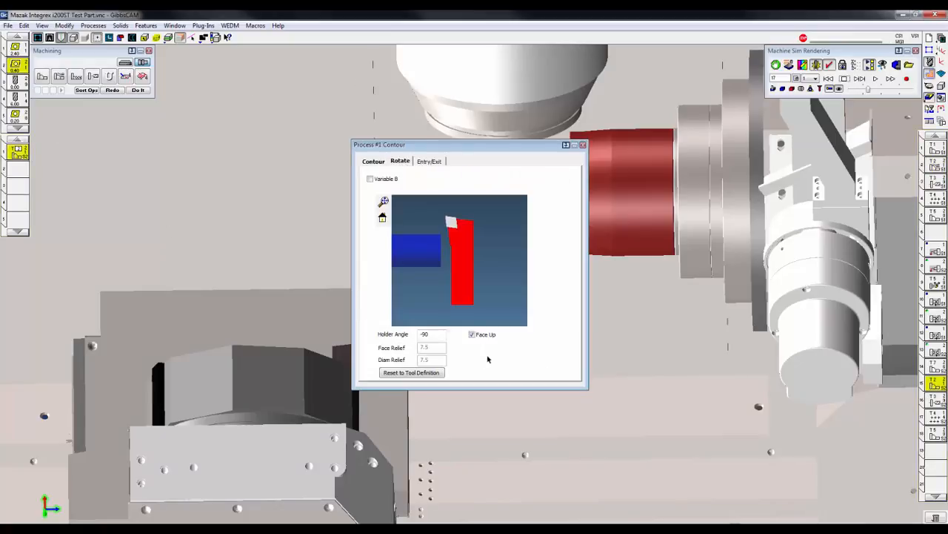
left_click_drag(457, 143, 118, 96)
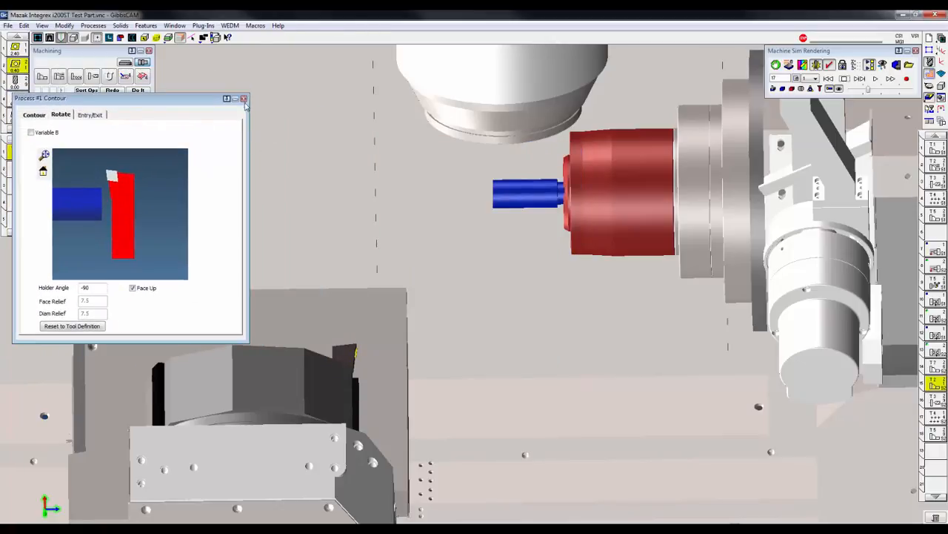
Step: Run the machine simulation through to the end of the program and examine the whole machine
left_click(876, 78)
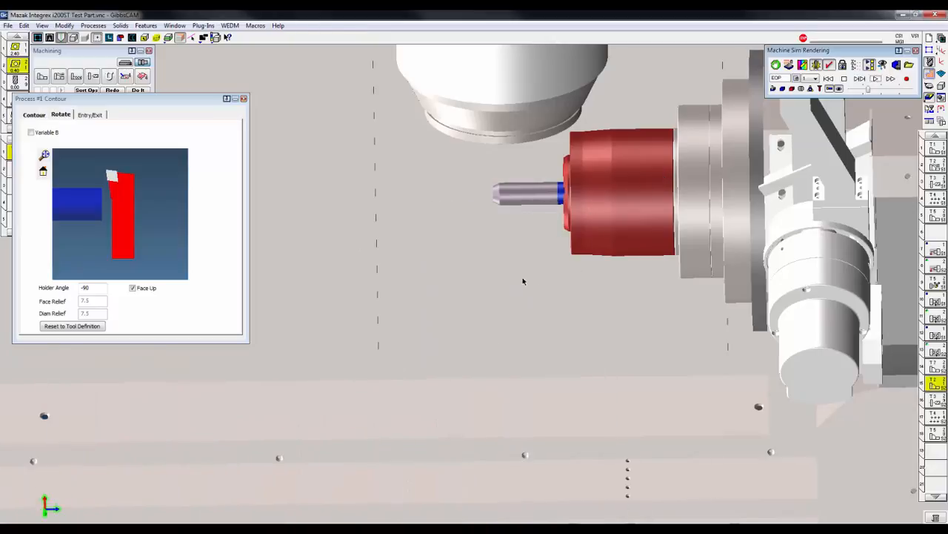
scroll(516, 284, "down", 5)
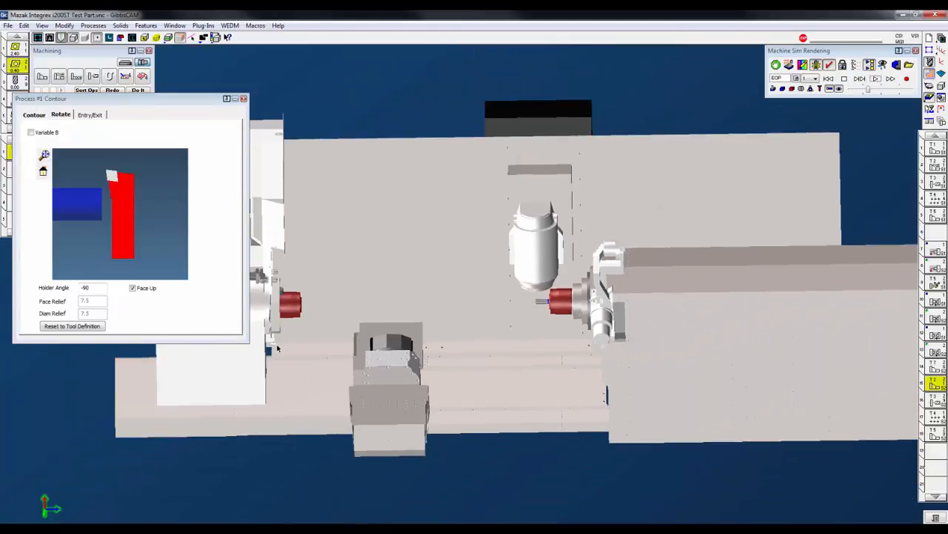
scroll(287, 349, "up", 1)
scroll(574, 300, "down", 3)
scroll(451, 303, "up", 3)
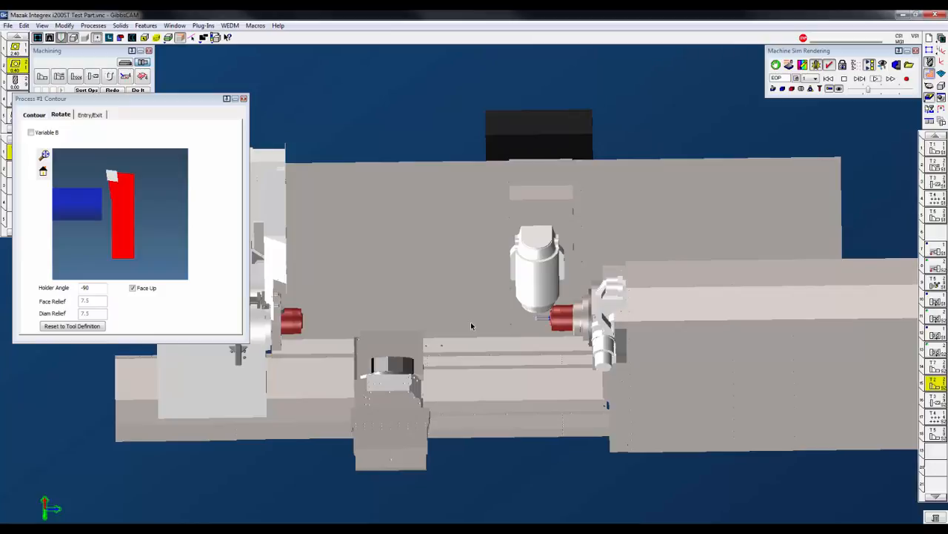
Step: Switch to the Vmill test part and open the first operation's VoluMill process with the part seen from above
key("super+Tab")
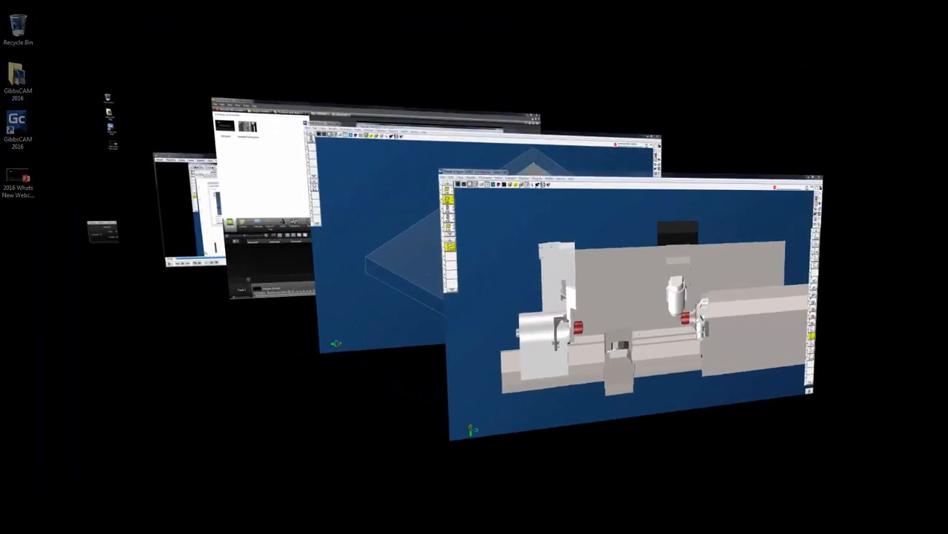
key("super+Tab")
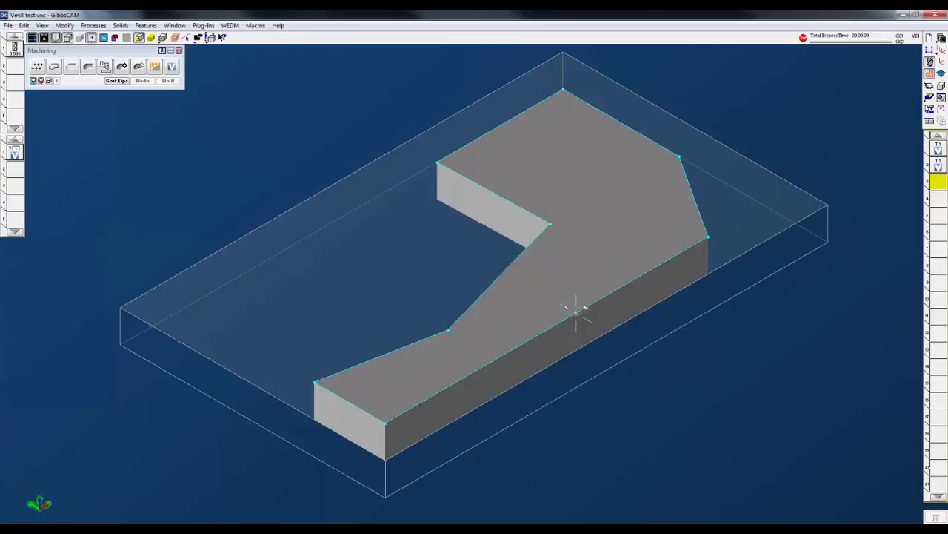
left_click(938, 151)
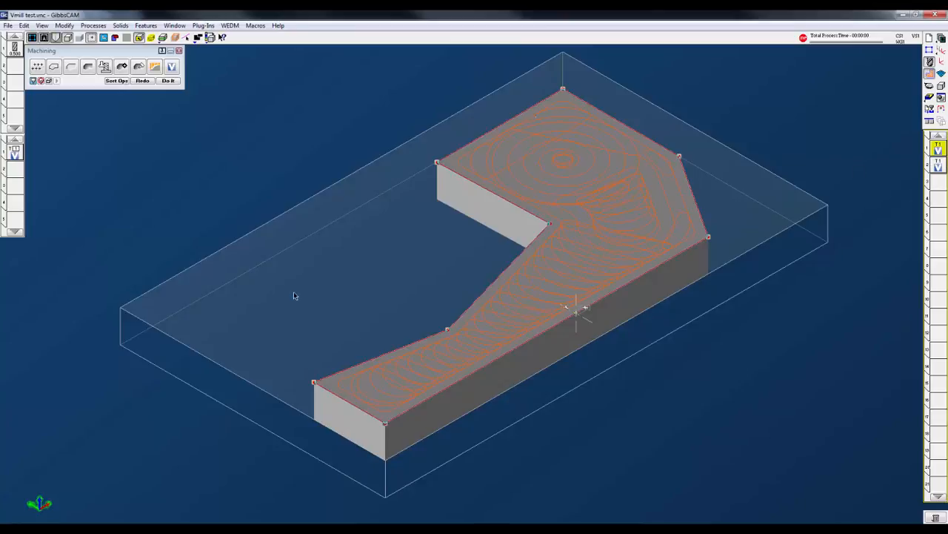
left_click(929, 85)
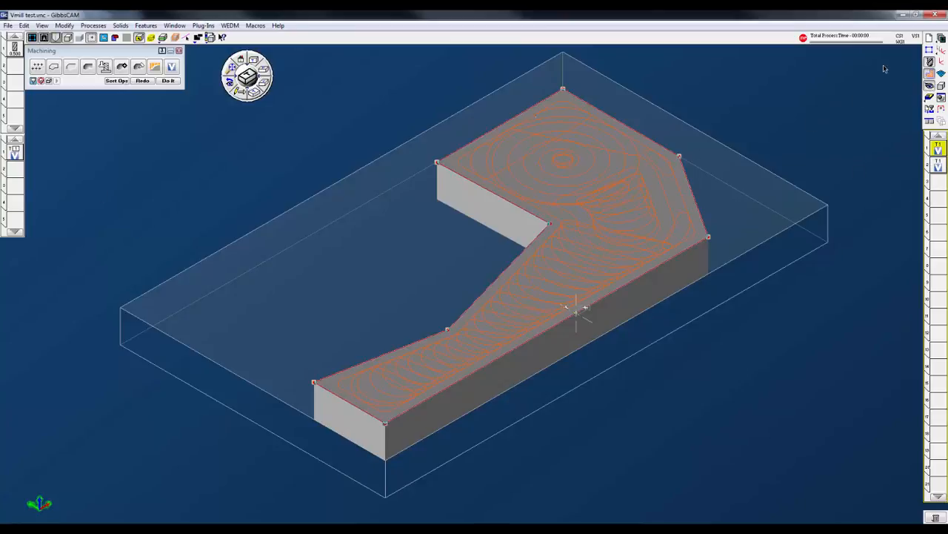
left_click(257, 59)
double_click(18, 153)
left_click_drag(432, 104, 264, 110)
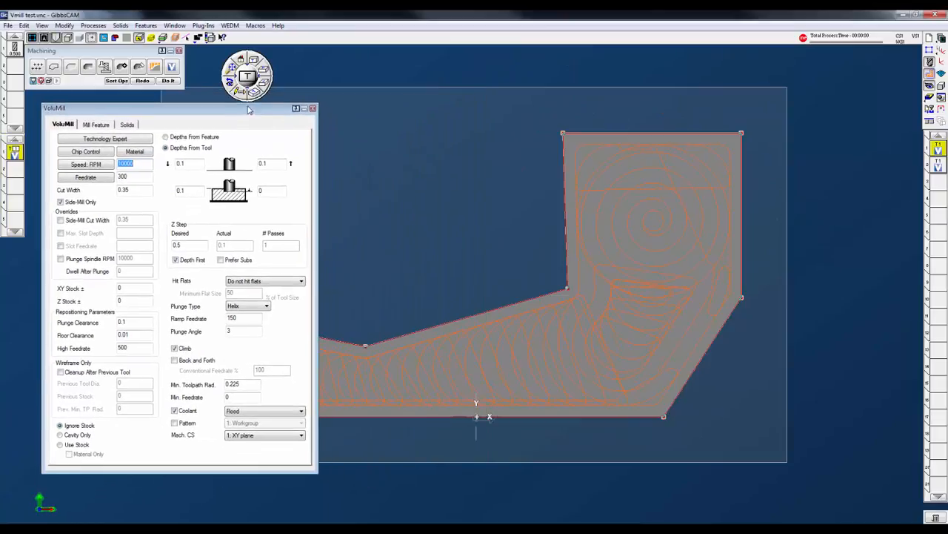
Step: Enable back-and-forth cutting in the first operation's VoluMill process, regenerate its toolpath and inspect it on the part
middle_click_drag(581, 449, 673, 382)
left_click(615, 419)
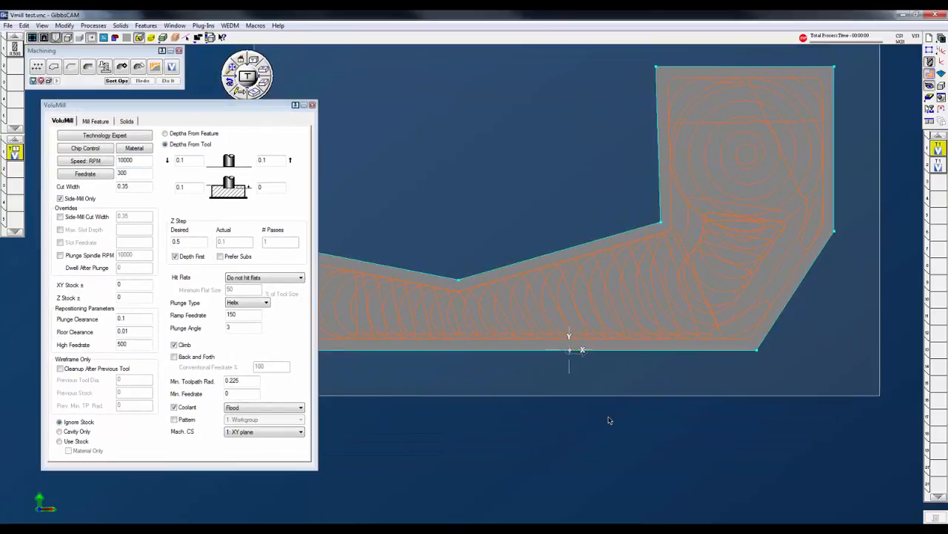
scroll(608, 419, "down", 1)
middle_click_drag(537, 410, 565, 384)
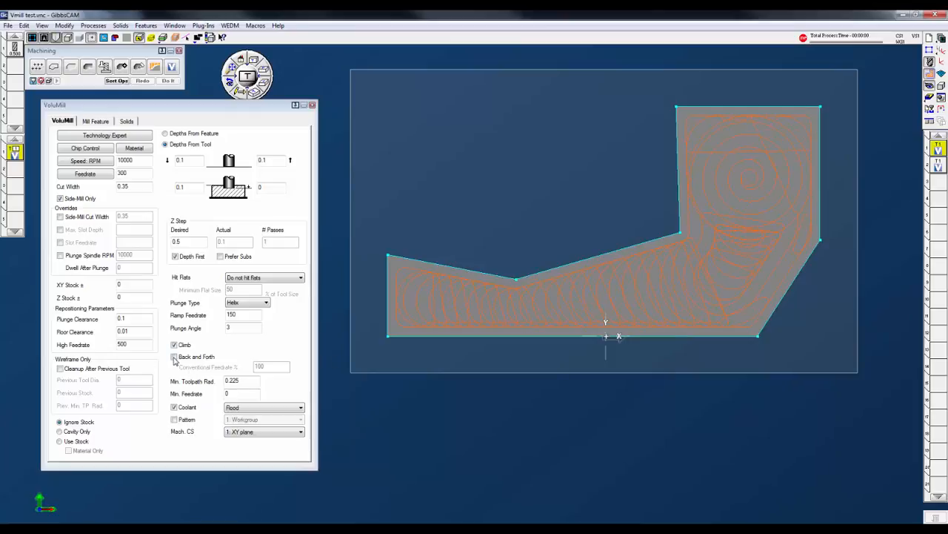
left_click(175, 357)
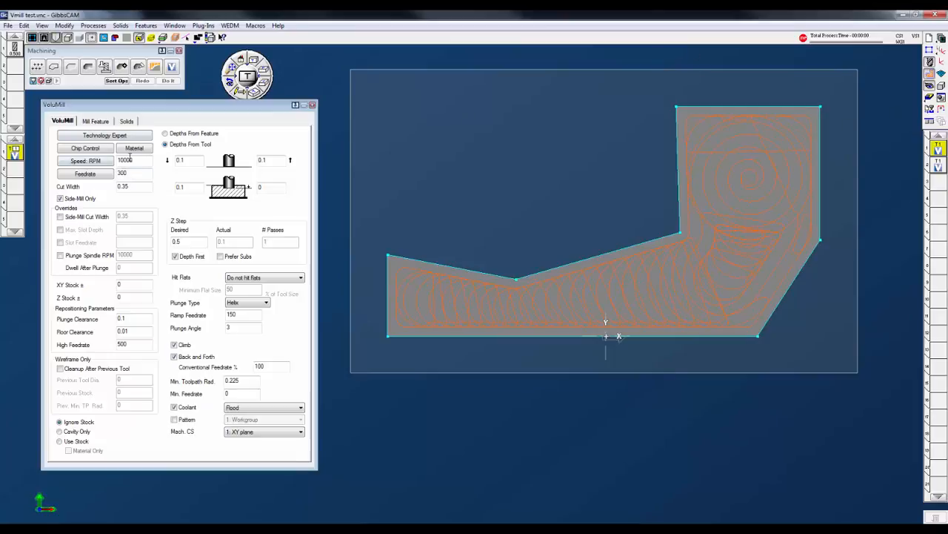
double_click(940, 144)
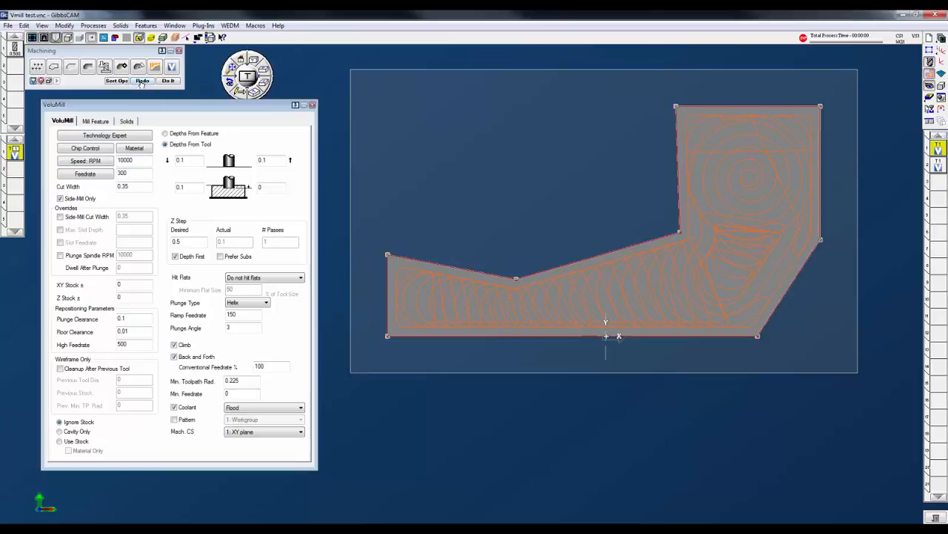
left_click(142, 80)
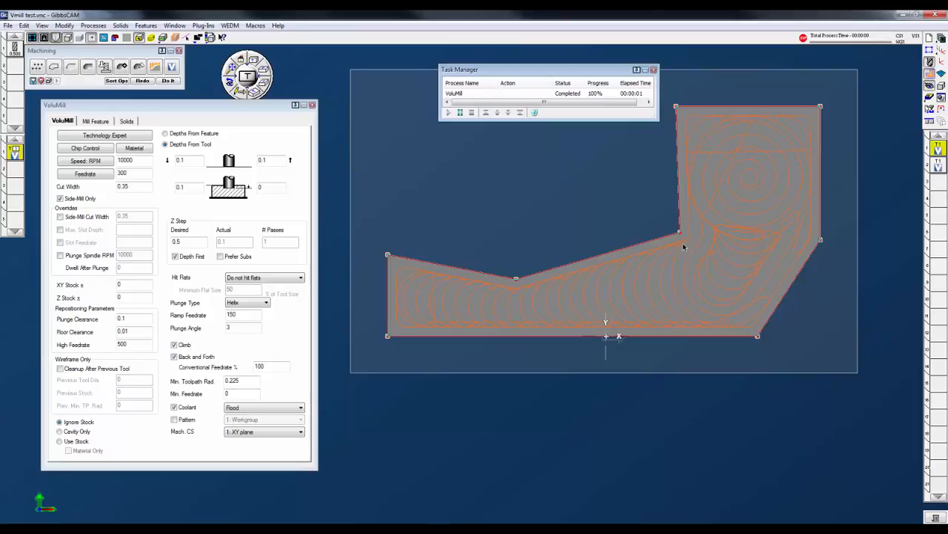
left_click(688, 330)
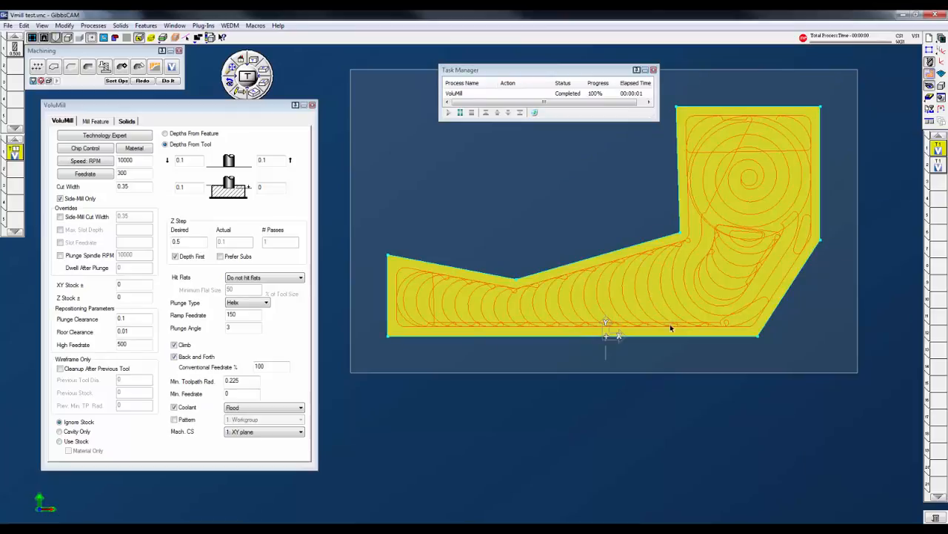
left_click(619, 204)
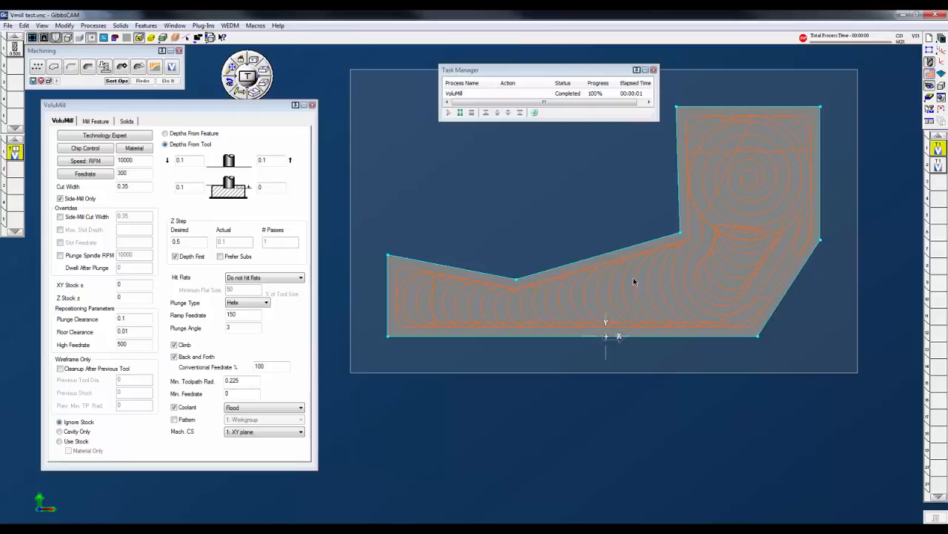
Step: Open the VoluMill Technology Expert and apply its depth of cut 1, stepover 0.2, ramp speed and ramp feed to the process
left_click_drag(271, 105, 433, 60)
left_click(289, 92)
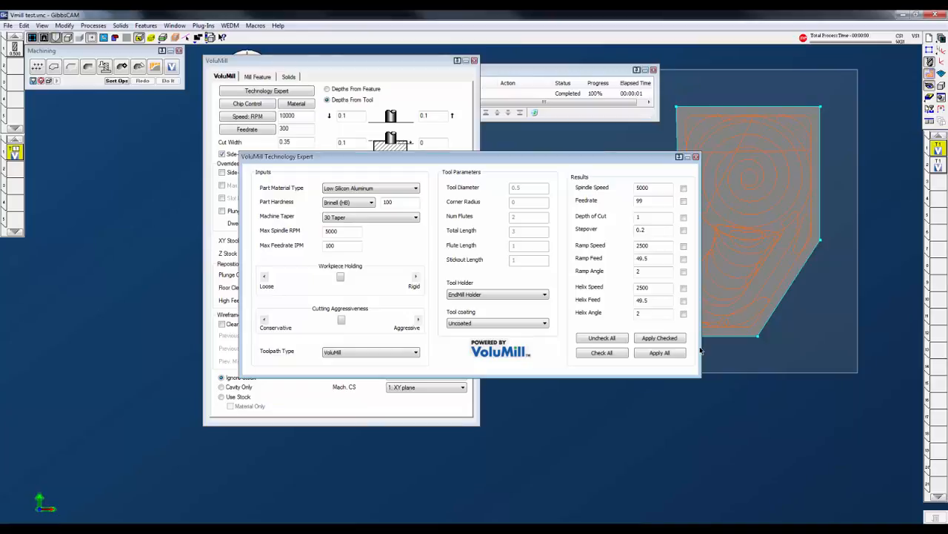
left_click_drag(523, 161, 735, 86)
left_click_drag(356, 61, 284, 70)
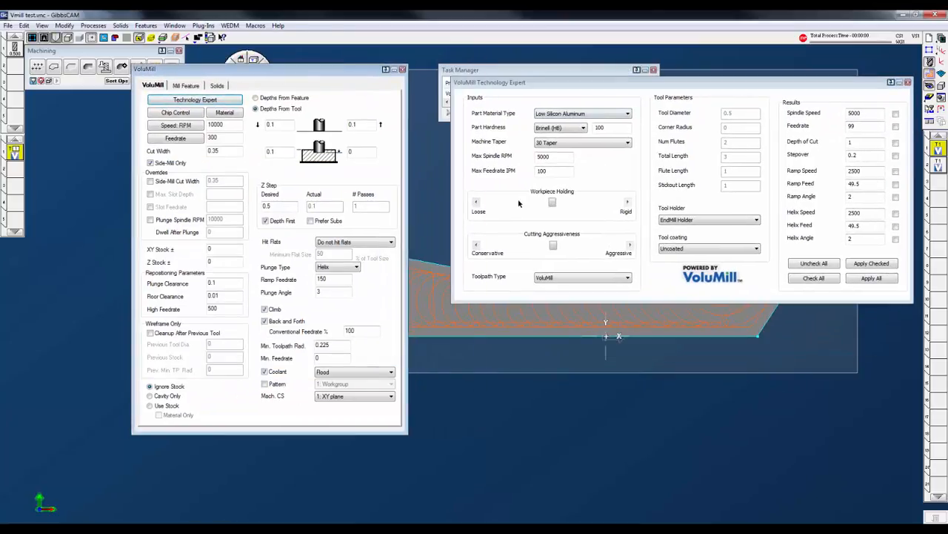
left_click_drag(706, 89, 669, 106)
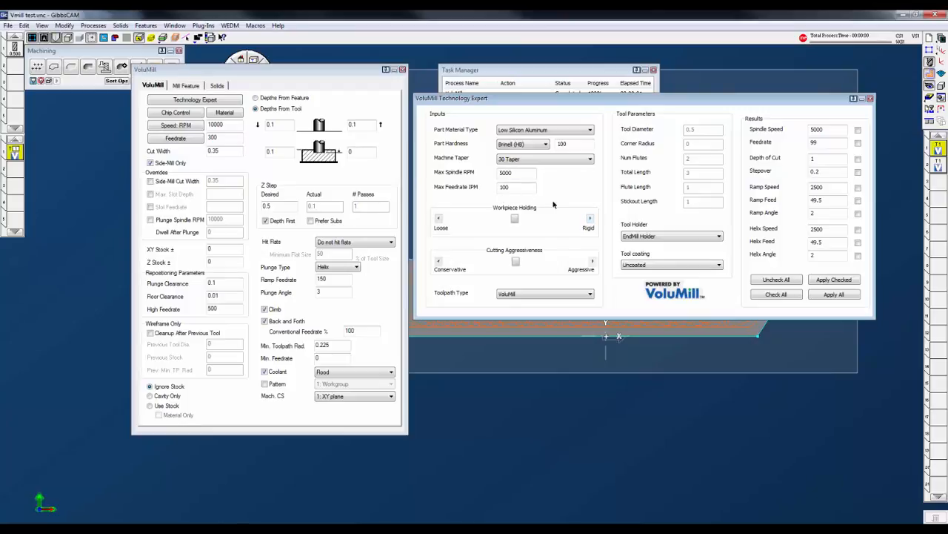
left_click(859, 160)
left_click(858, 172)
left_click(858, 188)
left_click(858, 200)
left_click(835, 280)
Step: Shift the Technology Expert's workpiece holding towards loose and apply the feedrate of 95.24 along with the other checked results
left_click_drag(516, 221, 490, 223)
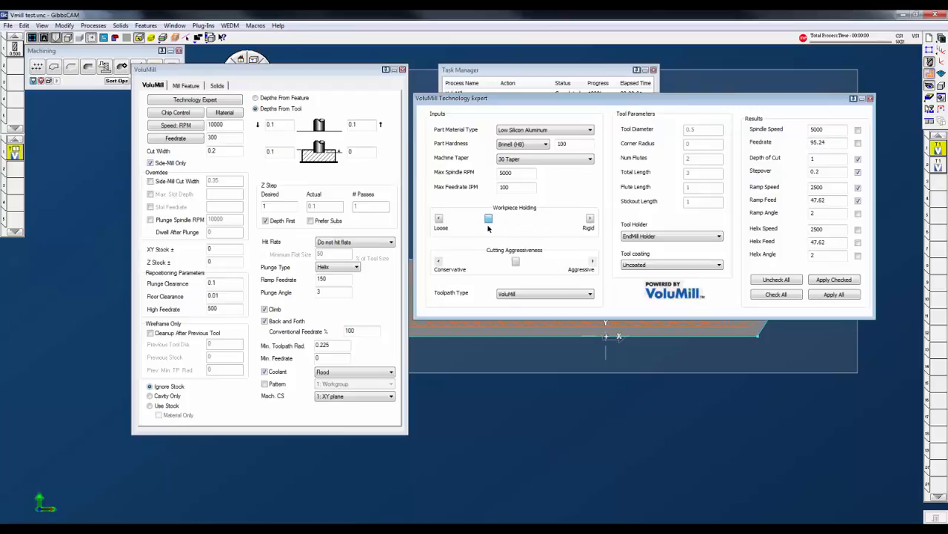
left_click(858, 142)
left_click(843, 281)
double_click(218, 138)
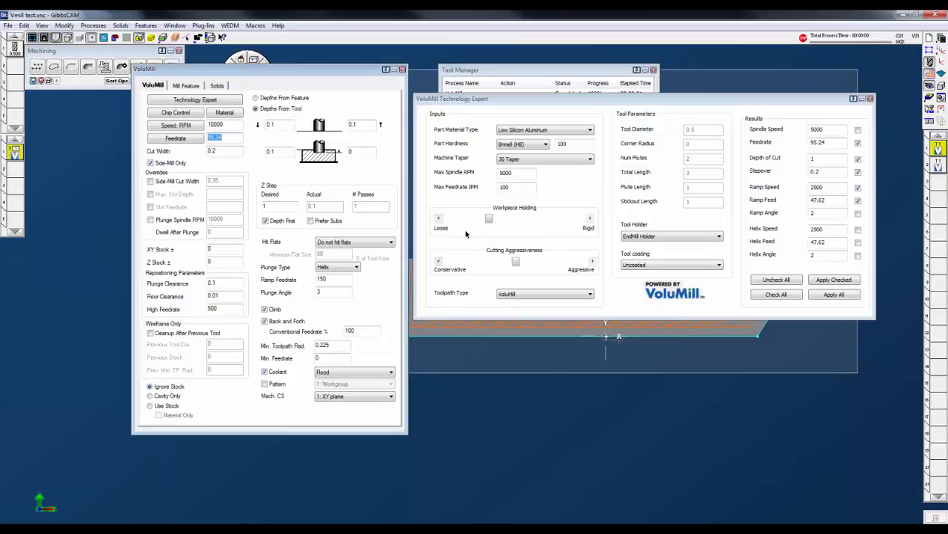
Step: Set the part material to martensitic stainless steel with a 40 Taper machine, apply all recommended results and close the Technology Expert
left_click(539, 131)
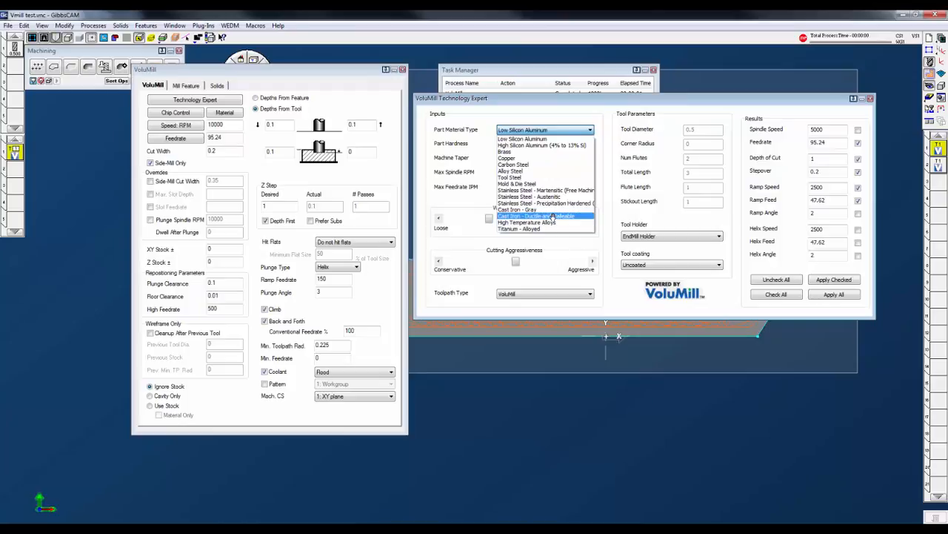
left_click(537, 191)
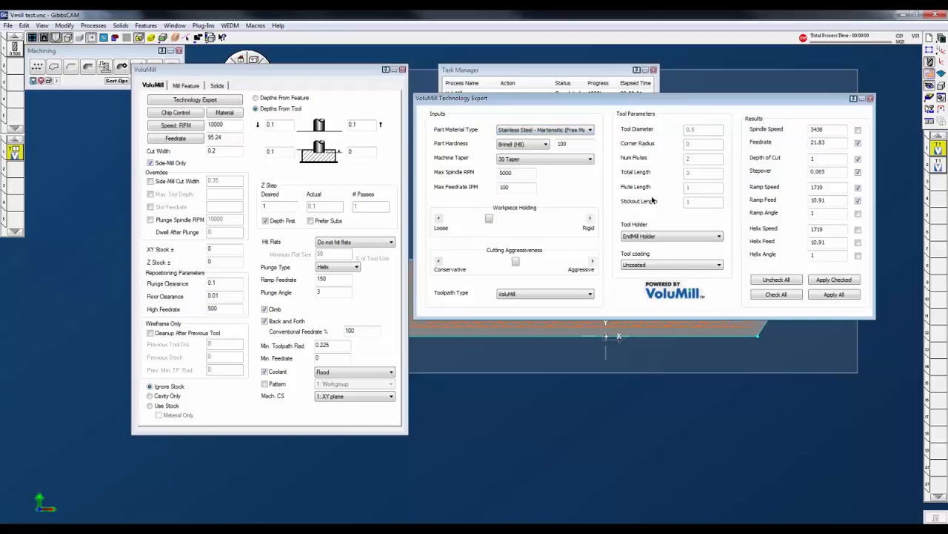
left_click(528, 159)
left_click(508, 174)
left_click(778, 295)
left_click(835, 295)
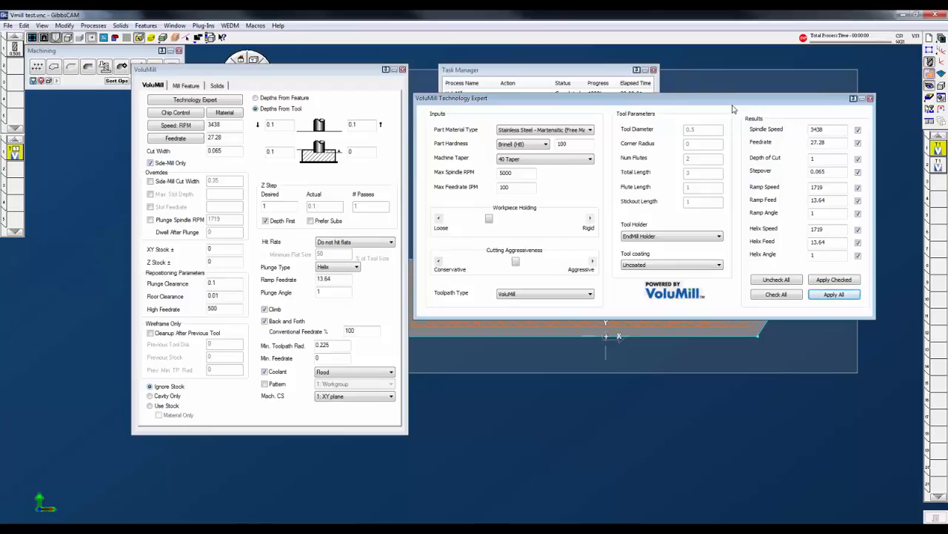
left_click(871, 99)
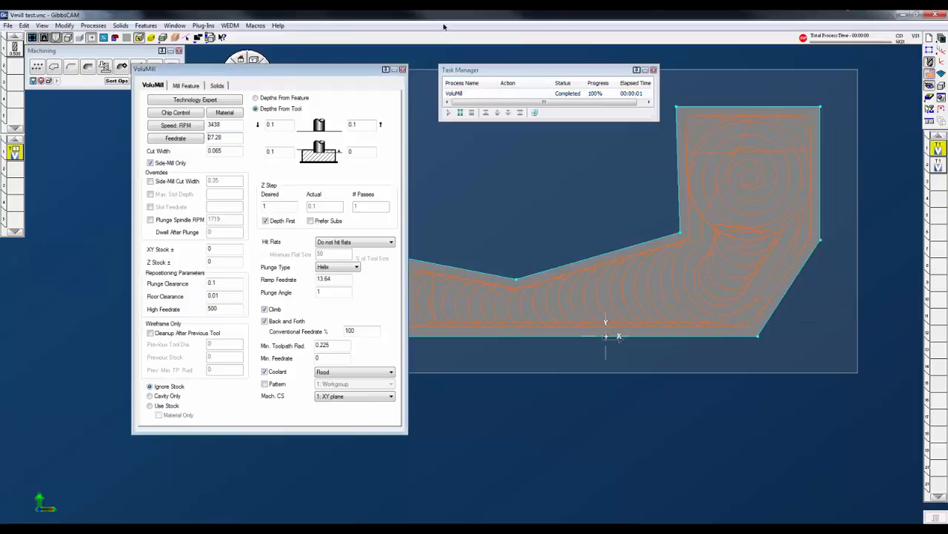
left_click_drag(304, 71, 249, 105)
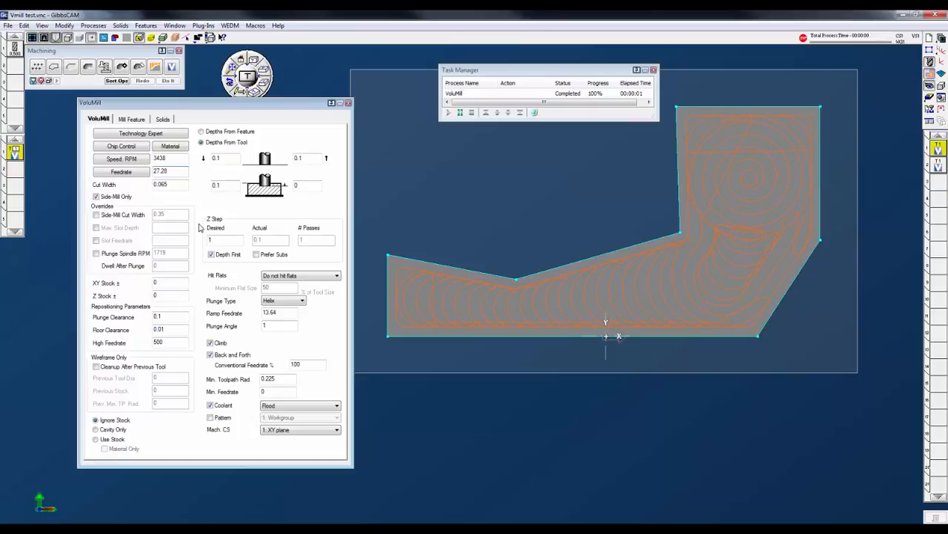
Step: Change the Technology Expert's part material back to Low Silicon Aluminum, apply the checked results, and close the VoluMill process and Task Manager
left_click(152, 135)
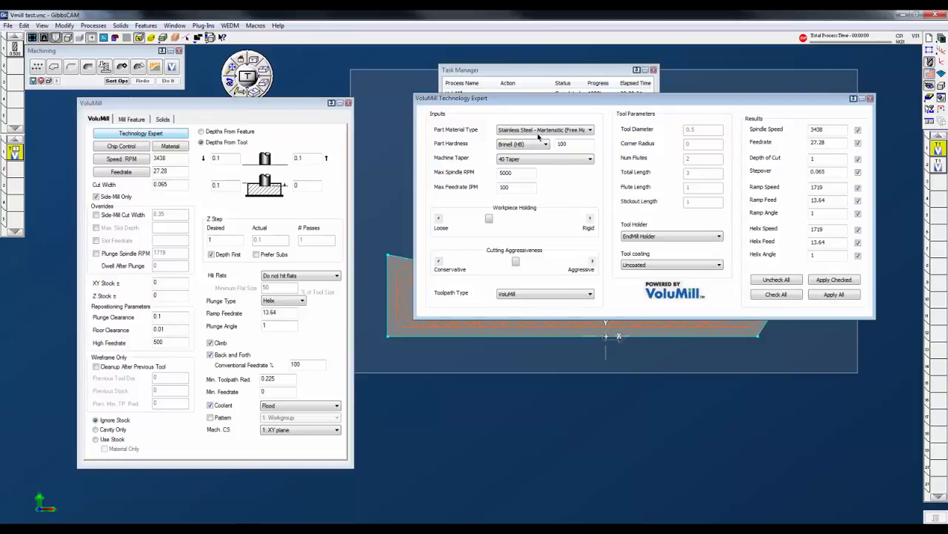
left_click(563, 130)
left_click(531, 145)
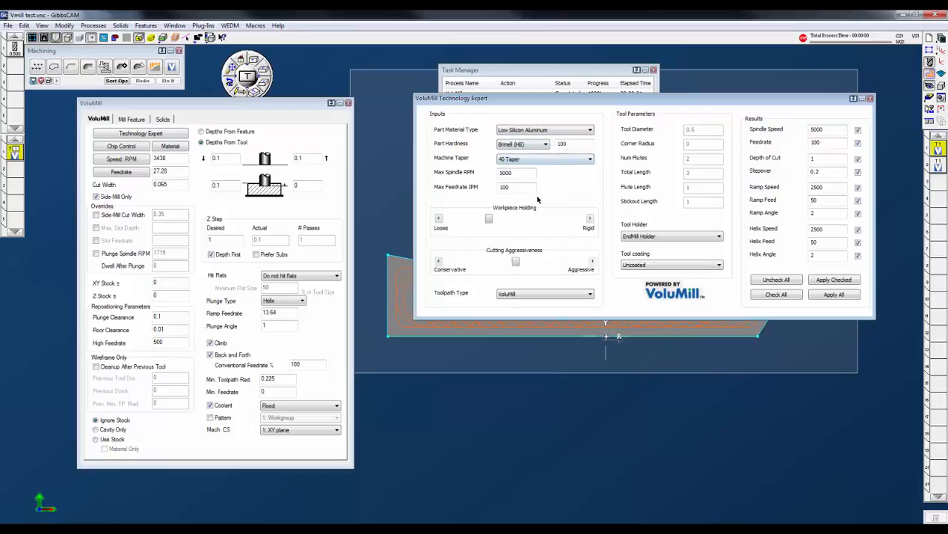
left_click(858, 130)
left_click(858, 143)
left_click(858, 171)
left_click(858, 200)
left_click(858, 212)
left_click(858, 241)
left_click(837, 282)
left_click(347, 102)
left_click(653, 70)
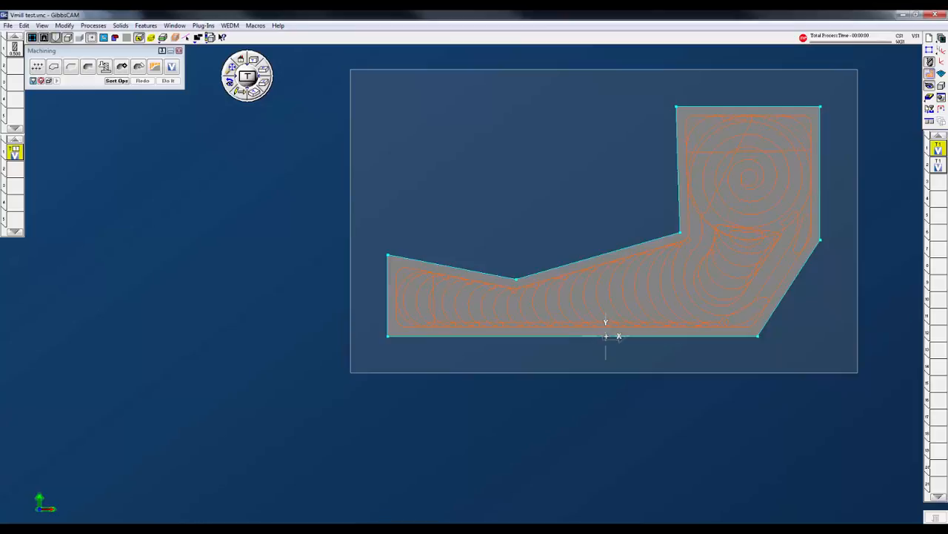
Step: Start a second GibbsCAM session and maximize its window
mouse_move(136, 529)
right_click(136, 527)
left_click(142, 488)
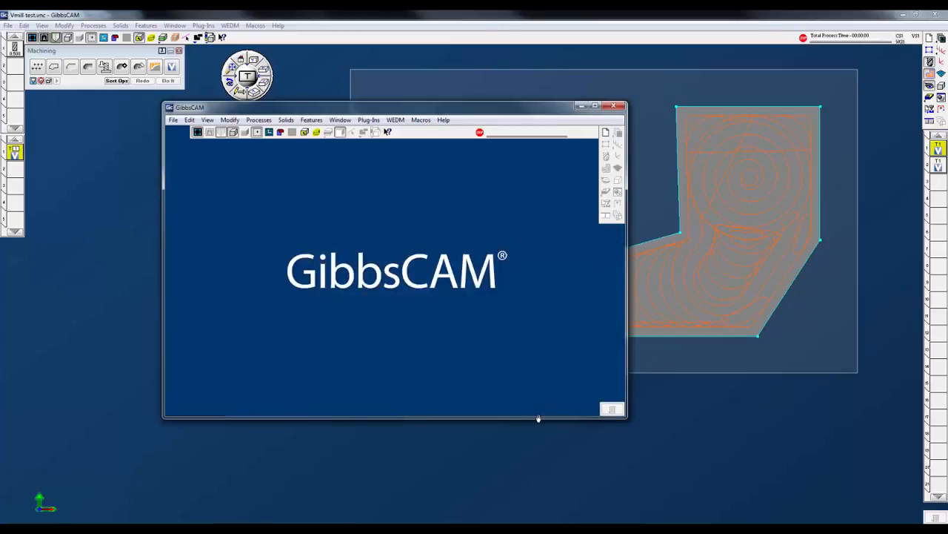
left_click(595, 106)
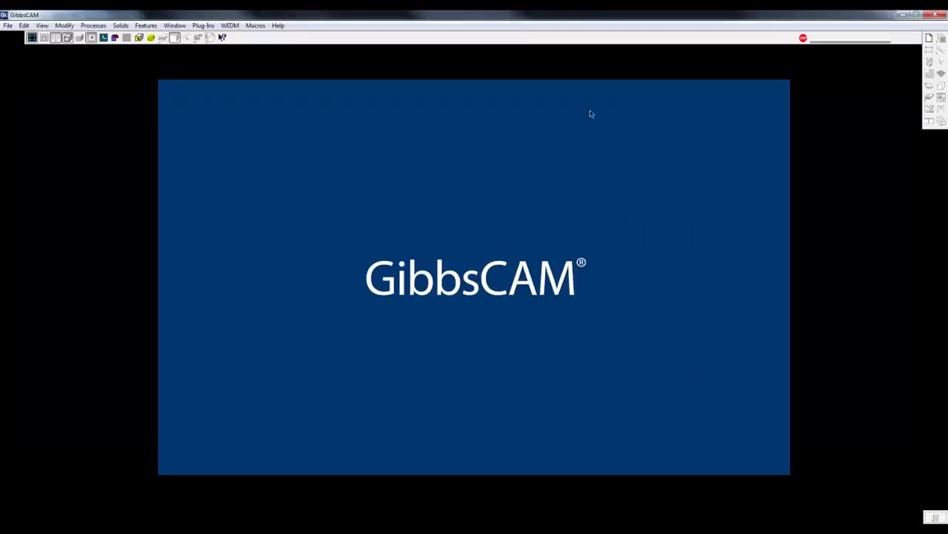
Step: Browse for a part to open in the PMI1 folder and list its UGS/NX part files (Spatial)
left_click(7, 25)
left_click(31, 48)
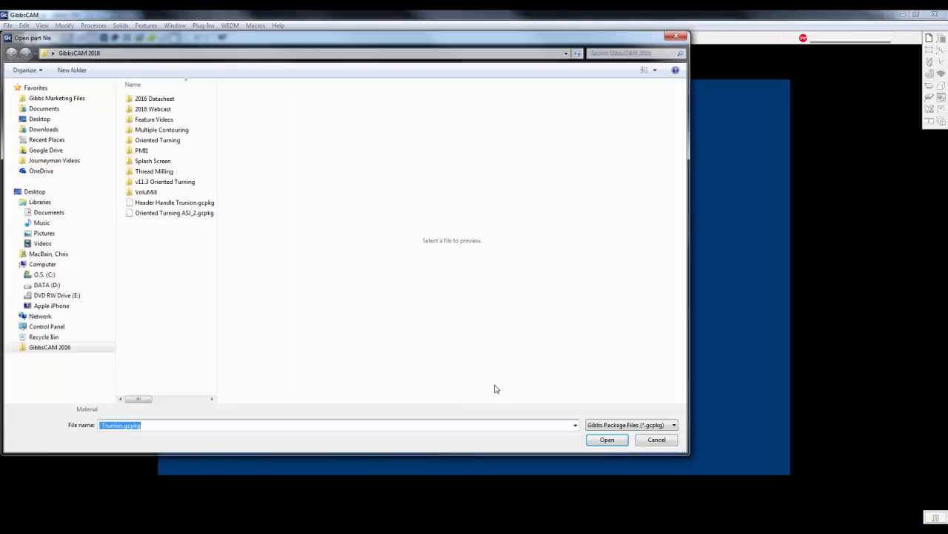
double_click(157, 151)
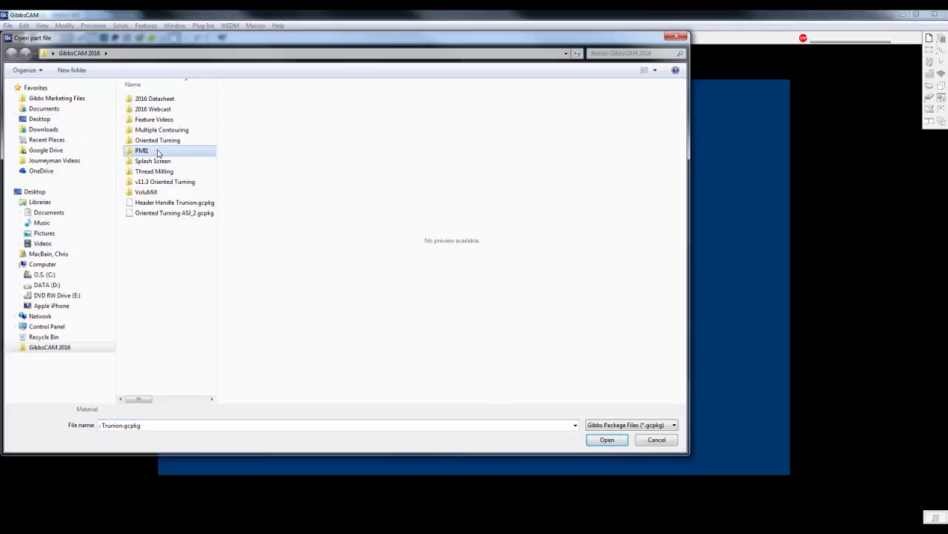
left_click(649, 424)
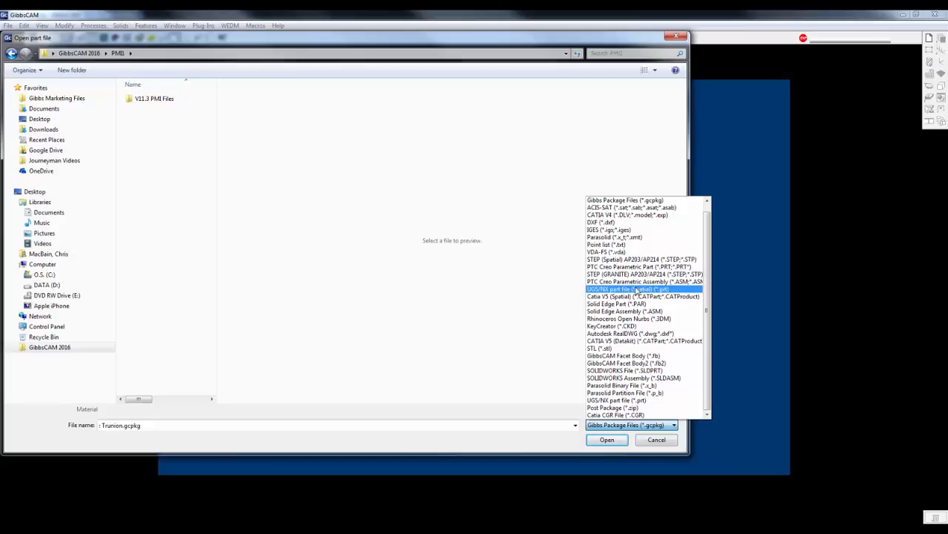
left_click(637, 290)
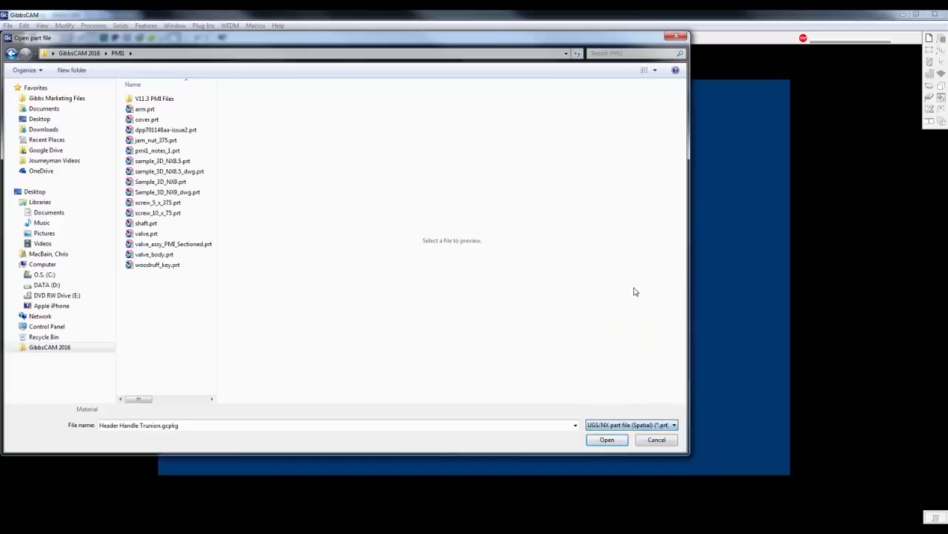
Step: Switch the file type to Catia V5 (Spatial) and open the nist_ctc_02_asme1_ct5210_rc part
left_click(643, 425)
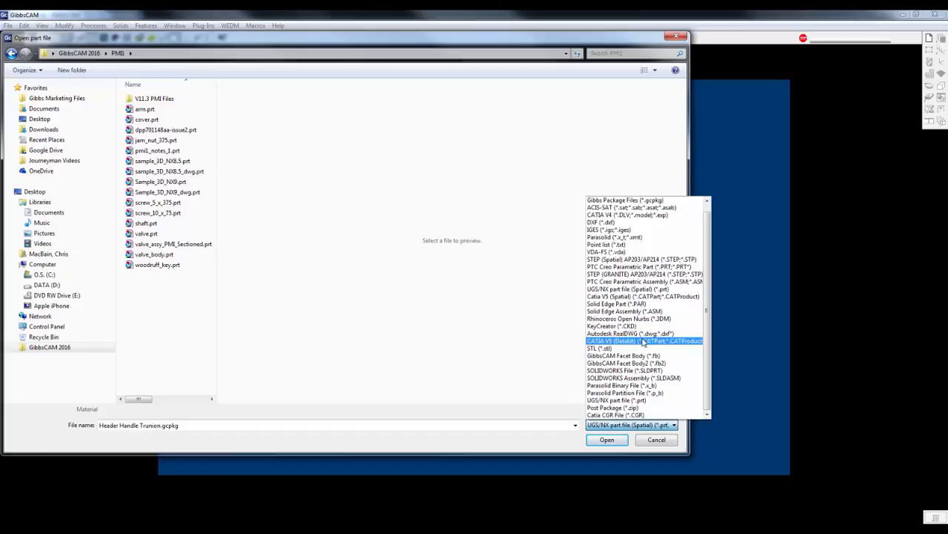
left_click(624, 297)
double_click(144, 100)
double_click(144, 100)
left_click(154, 99)
left_click(156, 110)
left_click(612, 438)
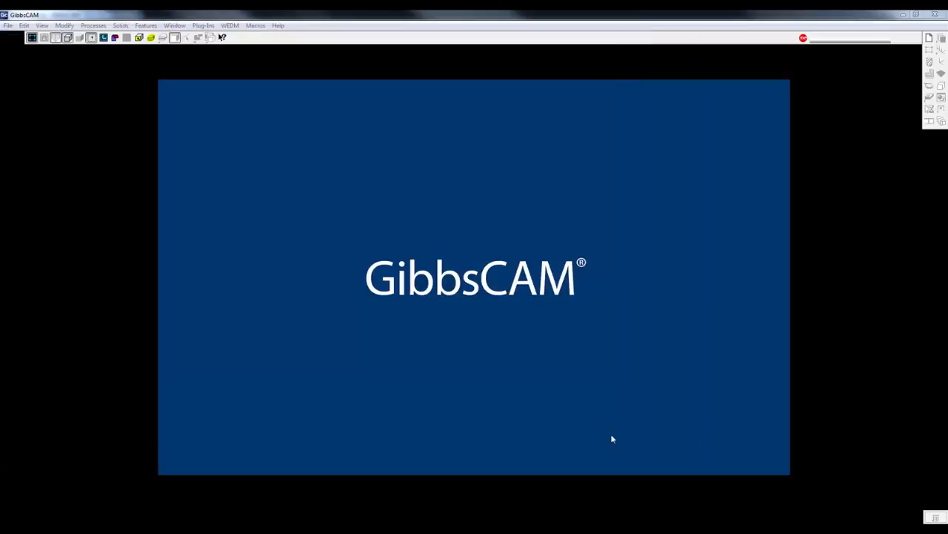
left_click(525, 339)
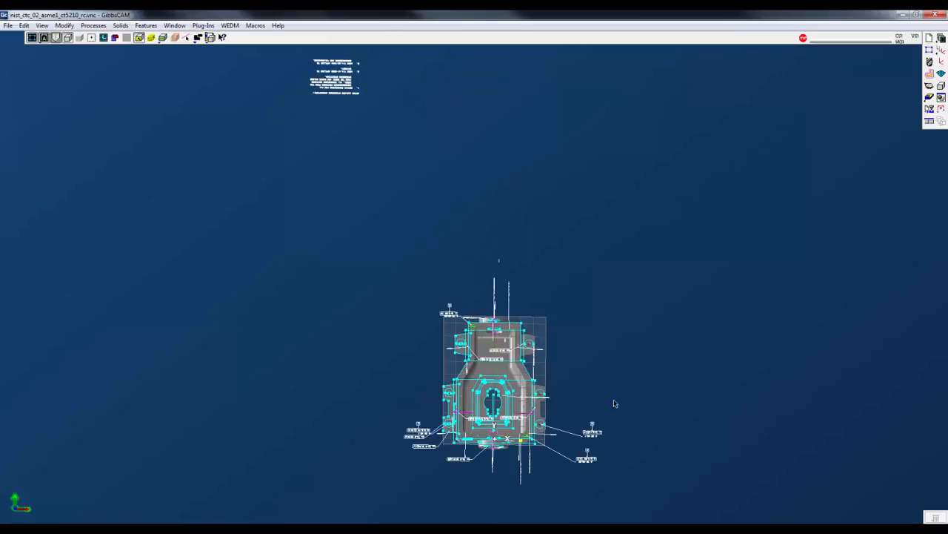
Step: Examine the imported housing and its PMI tolerance annotations from several angles and up close
middle_click_drag(409, 423, 687, 473)
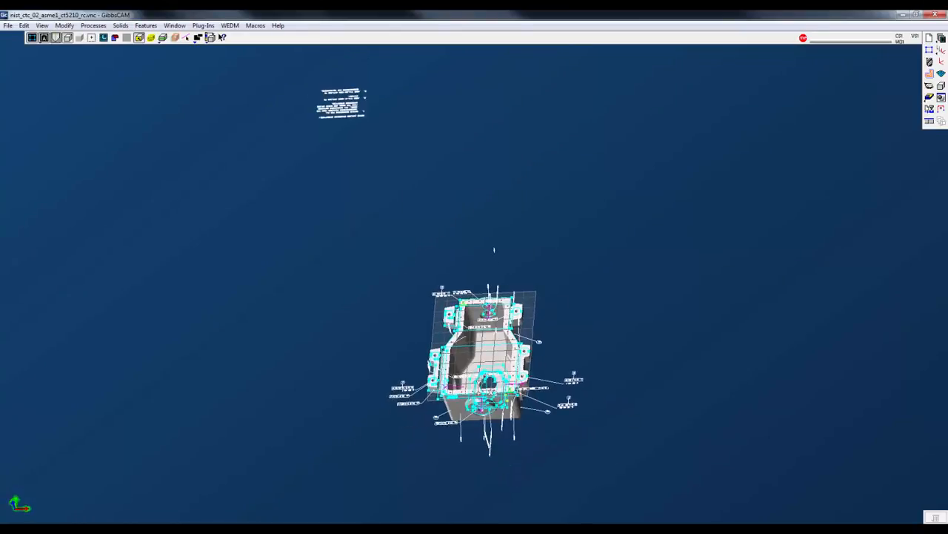
middle_click_drag(495, 440, 386, 300)
left_click_drag(298, 231, 637, 456)
scroll(442, 336, "up", 3)
mouse_move(630, 406)
middle_mouse_down()
mouse_move(612, 423)
mouse_move(480, 348)
mouse_move(515, 404)
mouse_move(506, 244)
mouse_move(163, 268)
mouse_move(403, 463)
mouse_move(389, 374)
mouse_move(459, 281)
middle_mouse_up()
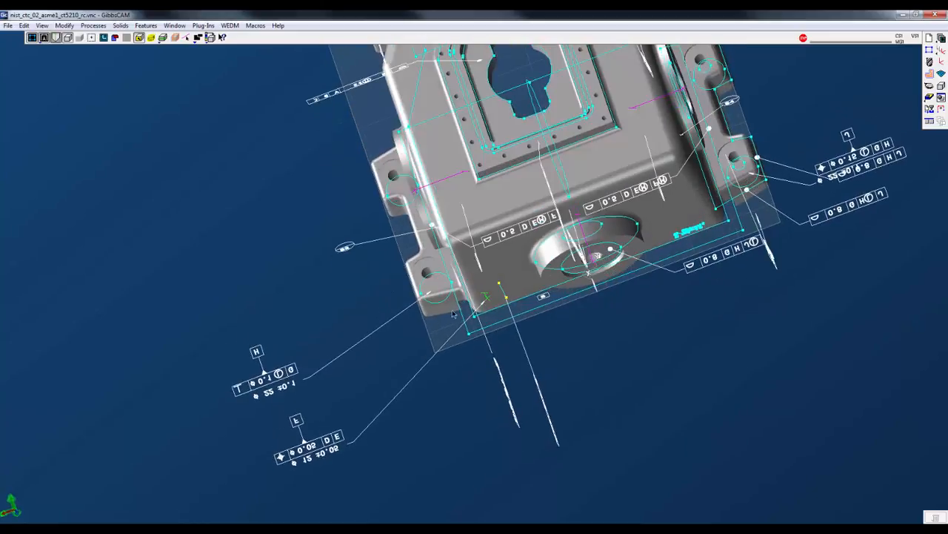
middle_click_drag(441, 311, 573, 350)
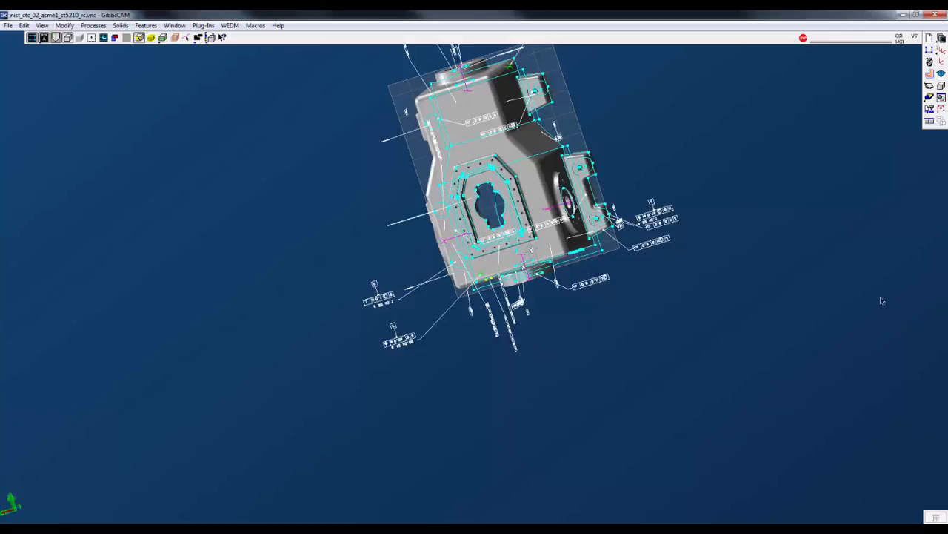
Step: Hide the PMI annotations and the wireframe geometry so that only the housing's solid is displayed
left_click(42, 46)
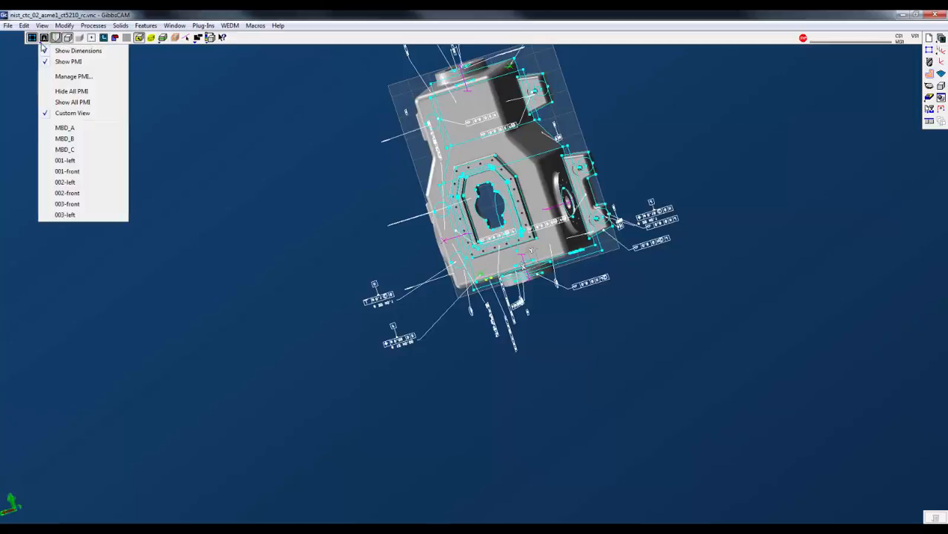
left_click(57, 62)
middle_click_drag(484, 314, 680, 196)
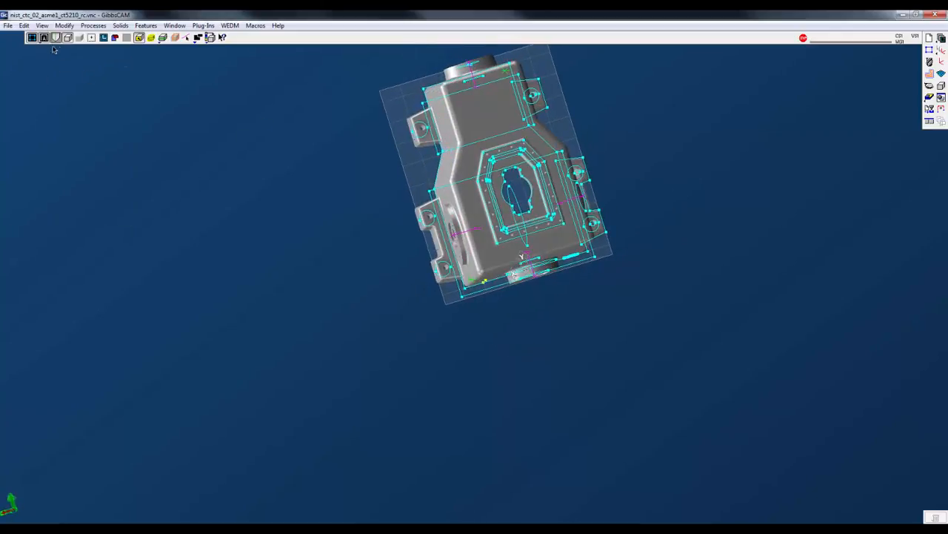
left_click(31, 38)
middle_click_drag(584, 381, 469, 238)
left_click(56, 41)
middle_click_drag(568, 353, 545, 278)
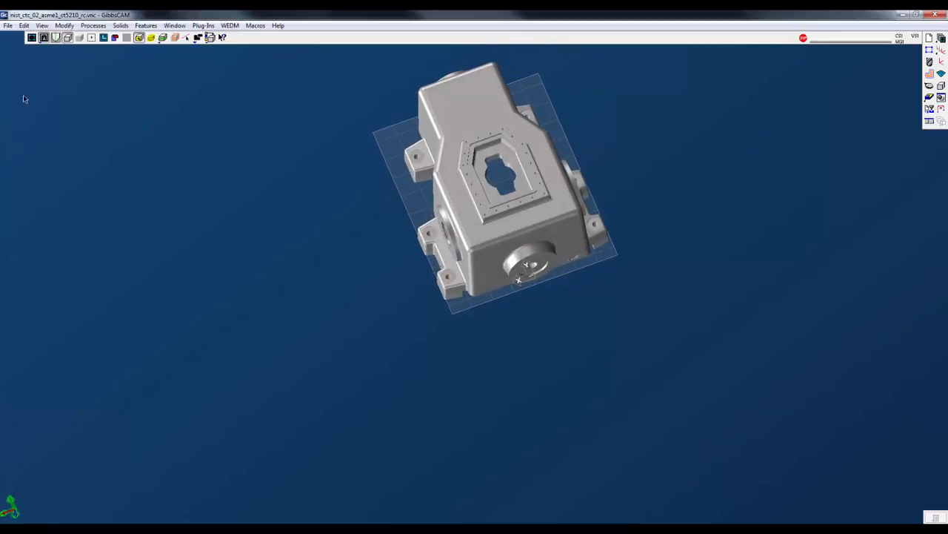
Step: Turn the display of PMI annotations back on for the imported housing
left_click(44, 38)
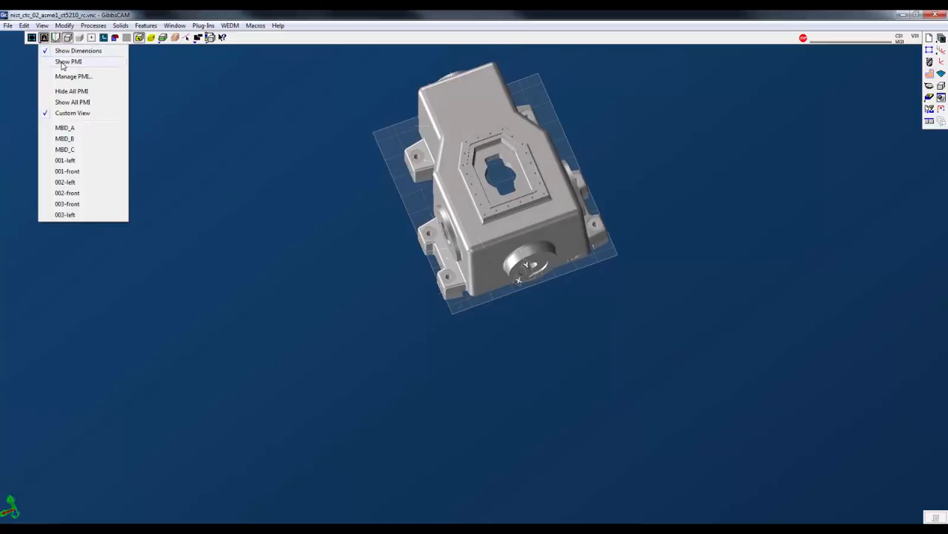
left_click(62, 61)
middle_click_drag(512, 304, 602, 367)
scroll(602, 368, "down", 5)
scroll(601, 367, "up", 5)
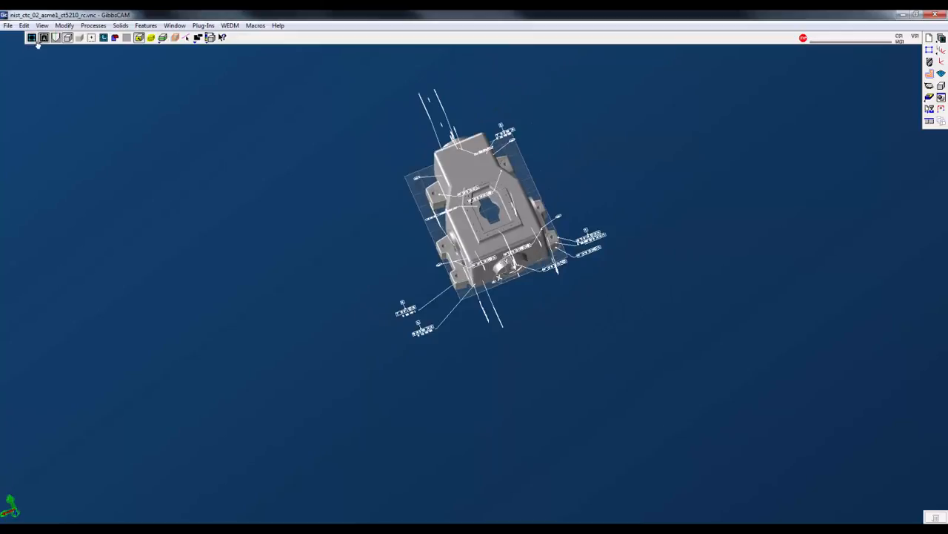
Step: View the housing in the saved PMI views 002-front, MBD_C, MBD_A and 002-left
left_click(43, 38)
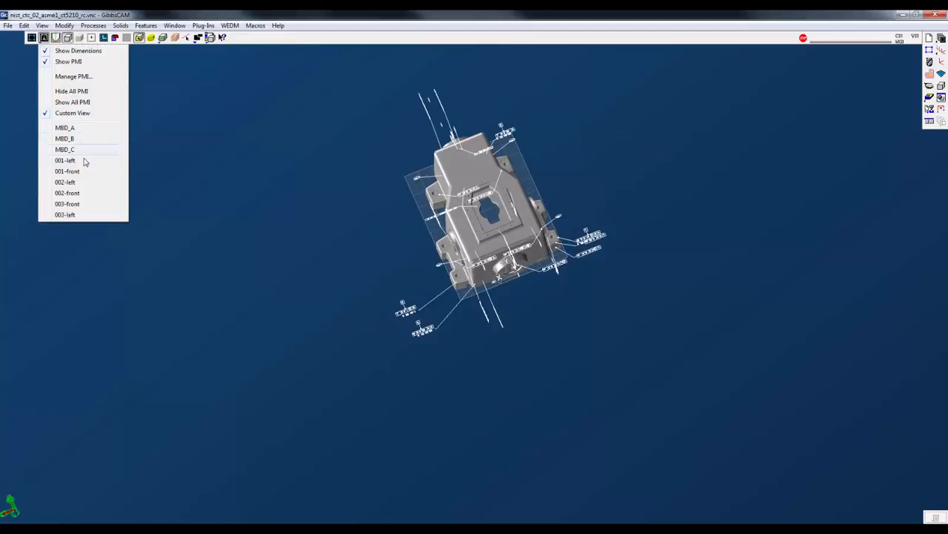
left_click(68, 192)
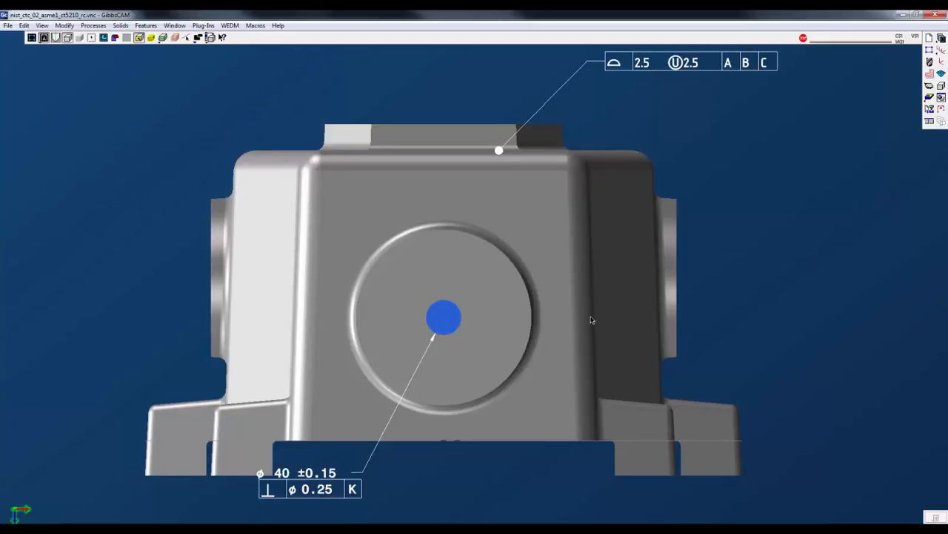
scroll(590, 318, "down", 5)
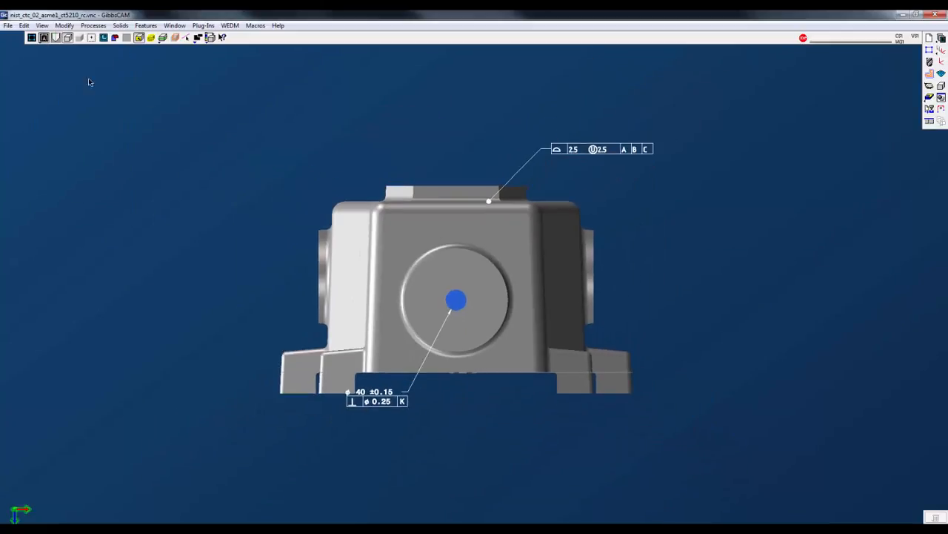
left_click(44, 37)
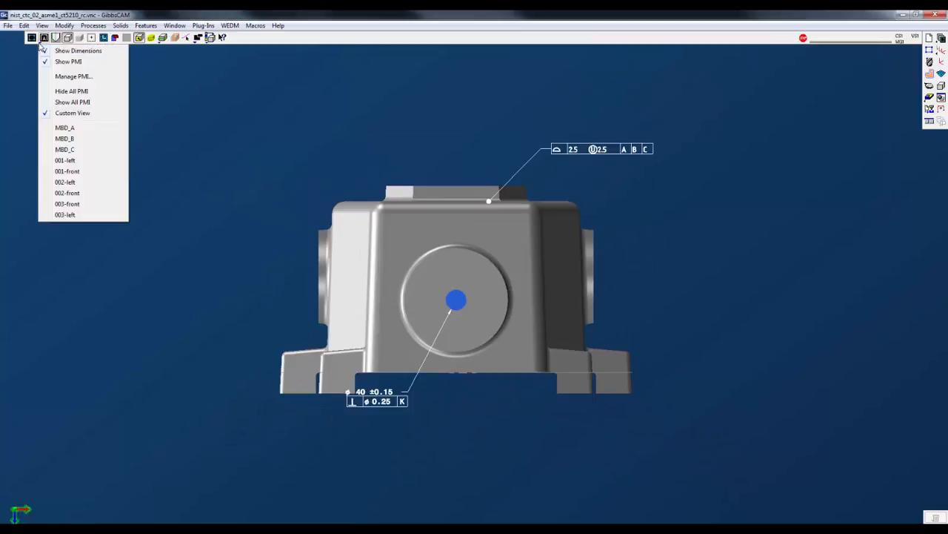
left_click(76, 149)
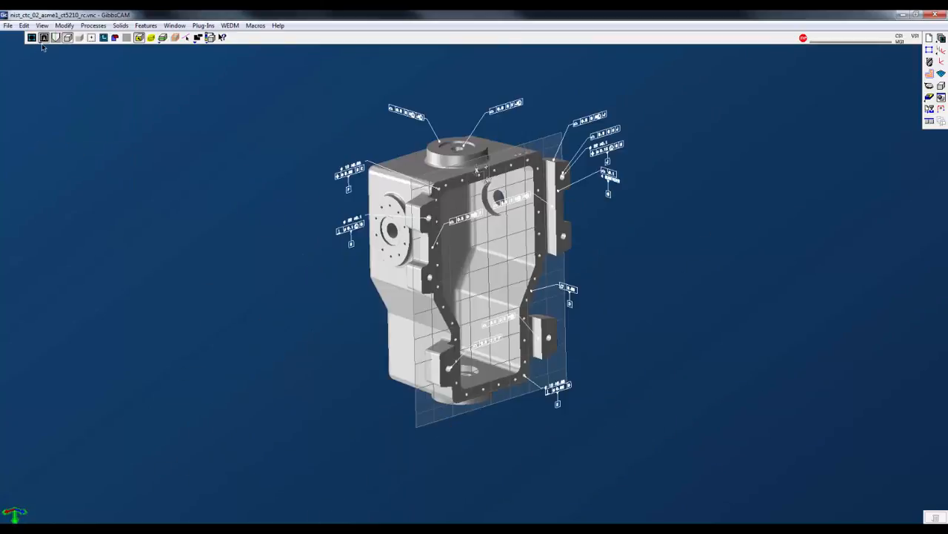
left_click(43, 37)
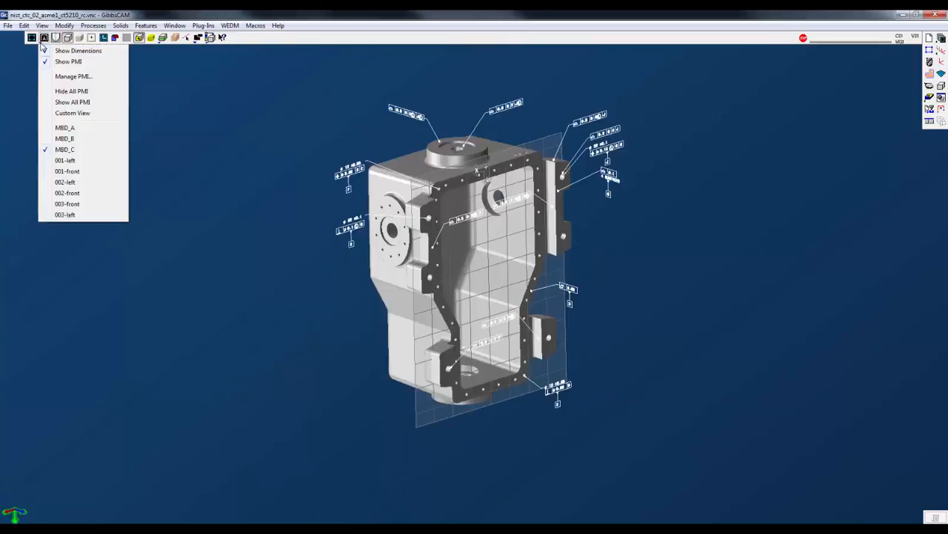
left_click(80, 131)
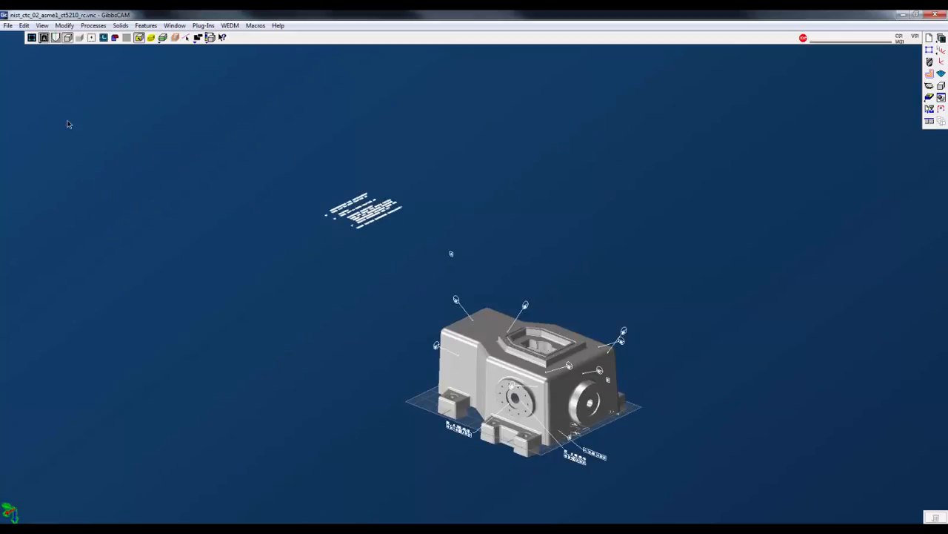
left_click(44, 37)
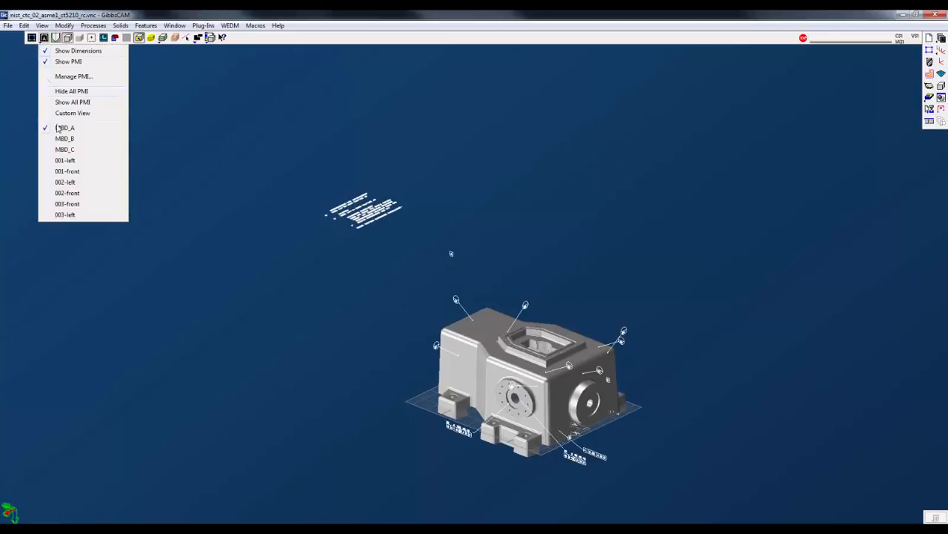
left_click(79, 182)
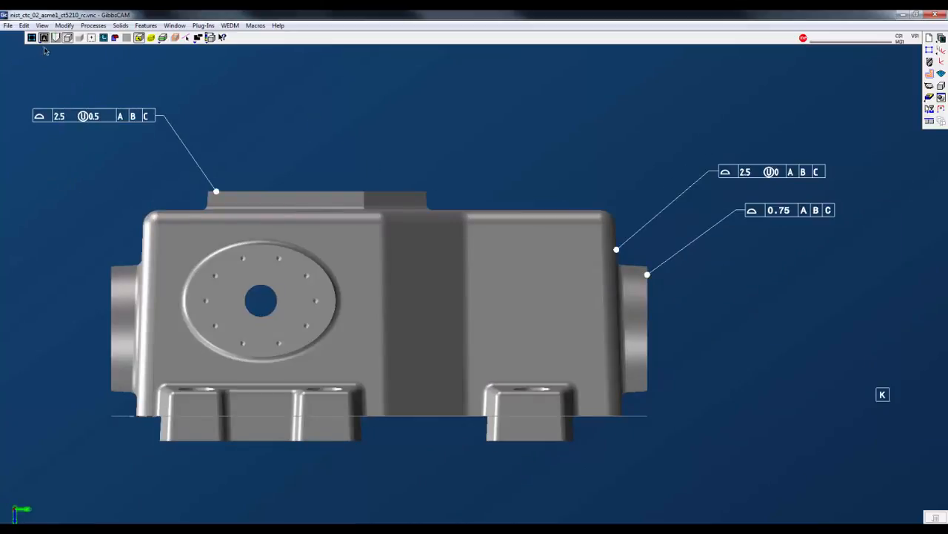
Step: Show all PMI annotations on the housing at once
left_click(42, 40)
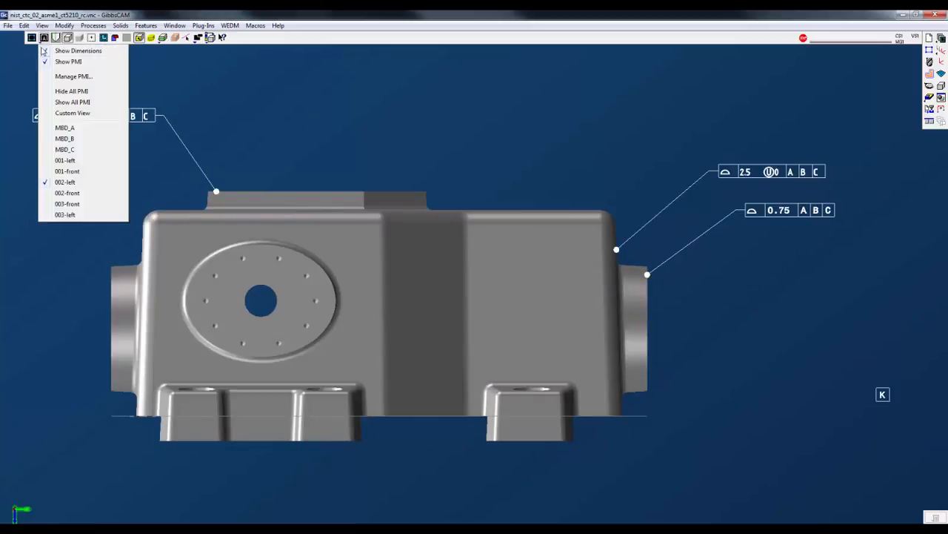
left_click(79, 102)
scroll(504, 304, "down", 3)
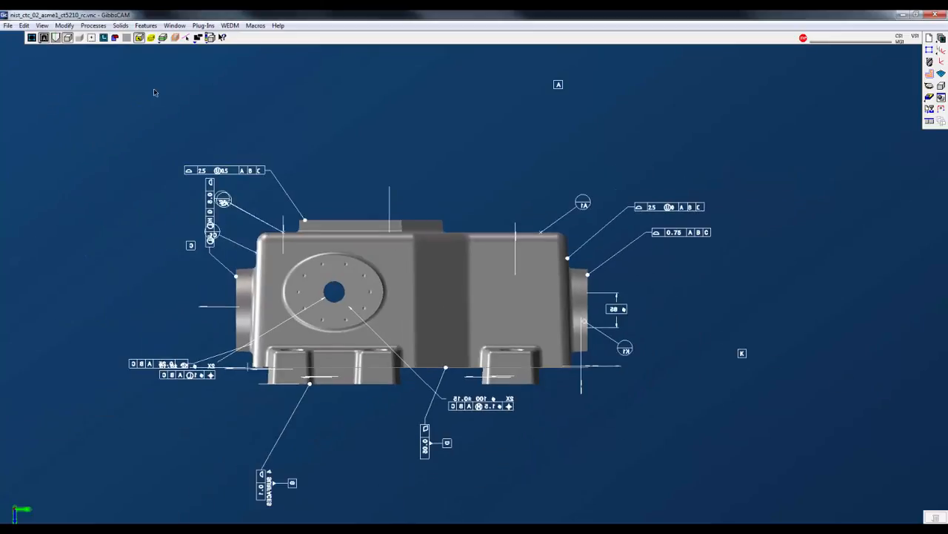
Step: Open the PMI Manager and enlarge it to list the Dimensions, GeomTols and Datums groups
left_click(42, 40)
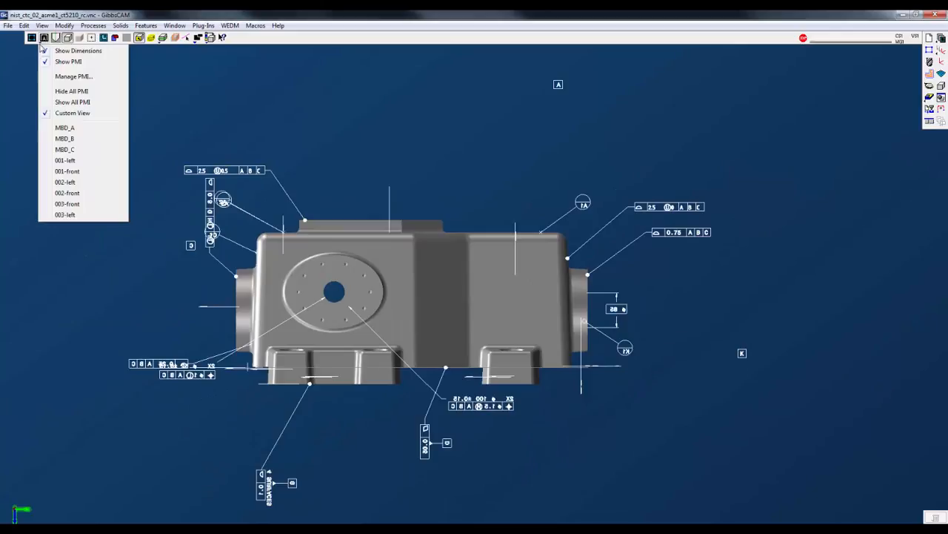
left_click(74, 76)
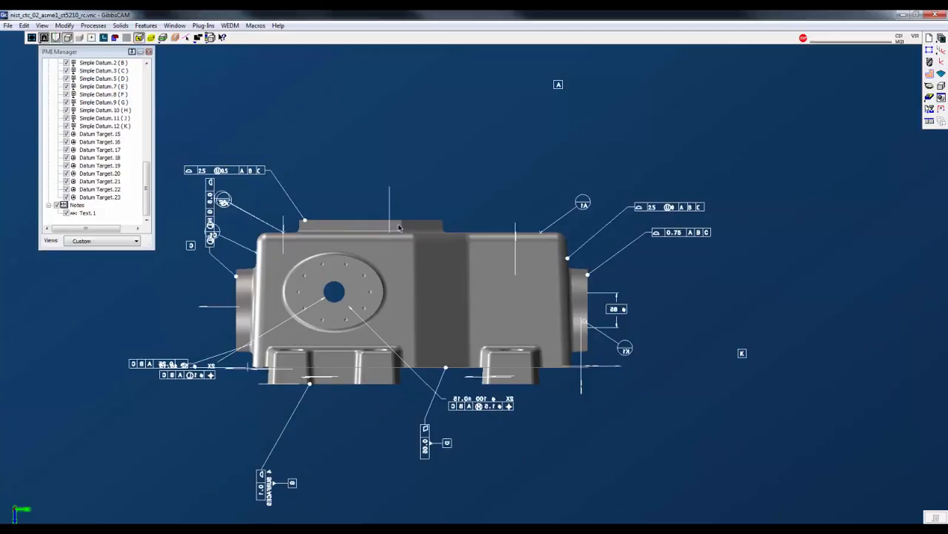
left_click_drag(153, 247, 188, 473)
left_click_drag(185, 261, 186, 200)
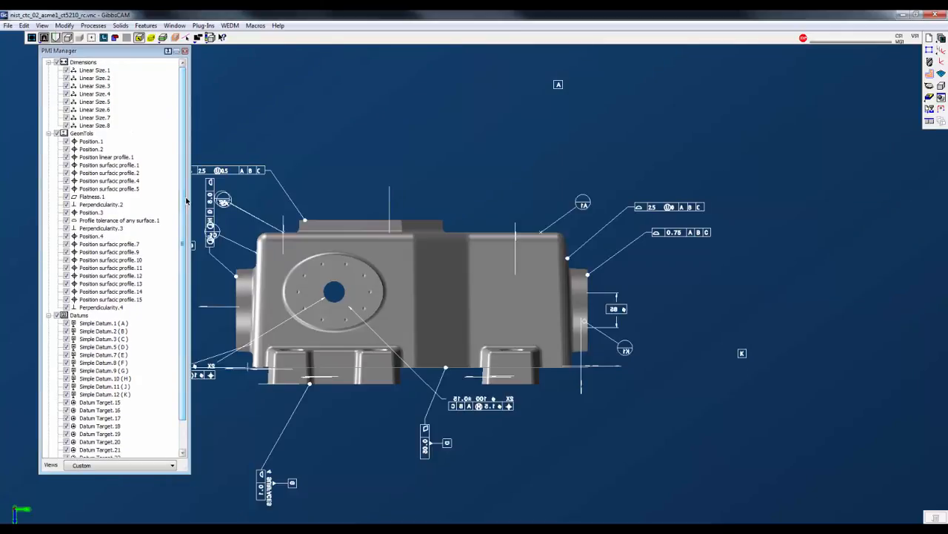
Step: Toggle the Datums and Dimensions groups in the PMI Manager, leaving both hidden and only the GeomTols and notes displayed
left_click(56, 317)
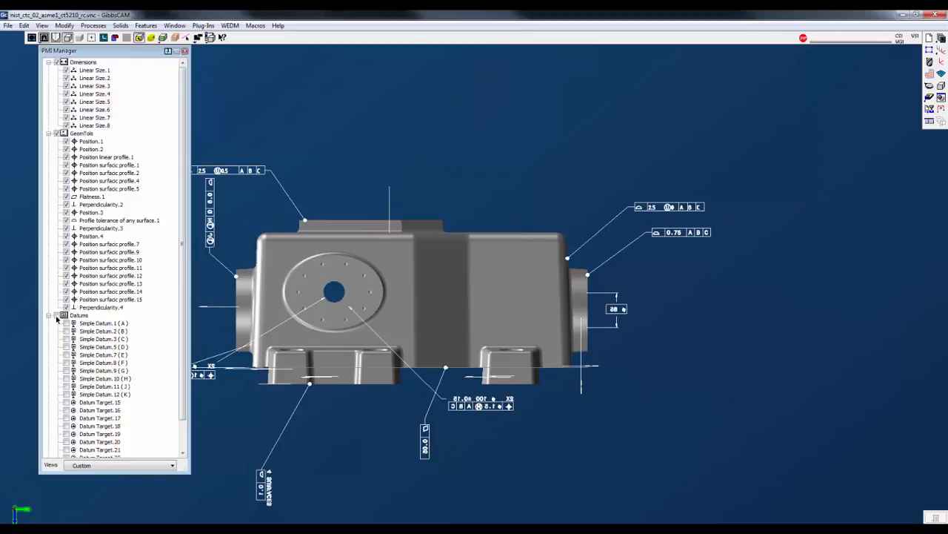
left_click(57, 316)
left_click(56, 316)
left_click(56, 316)
left_click(56, 317)
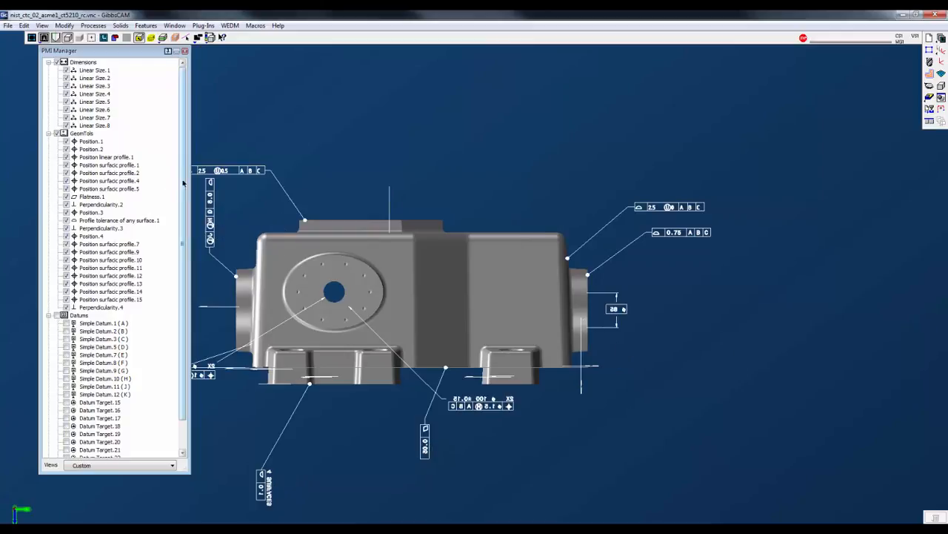
left_click(57, 63)
left_click(57, 62)
left_click(57, 63)
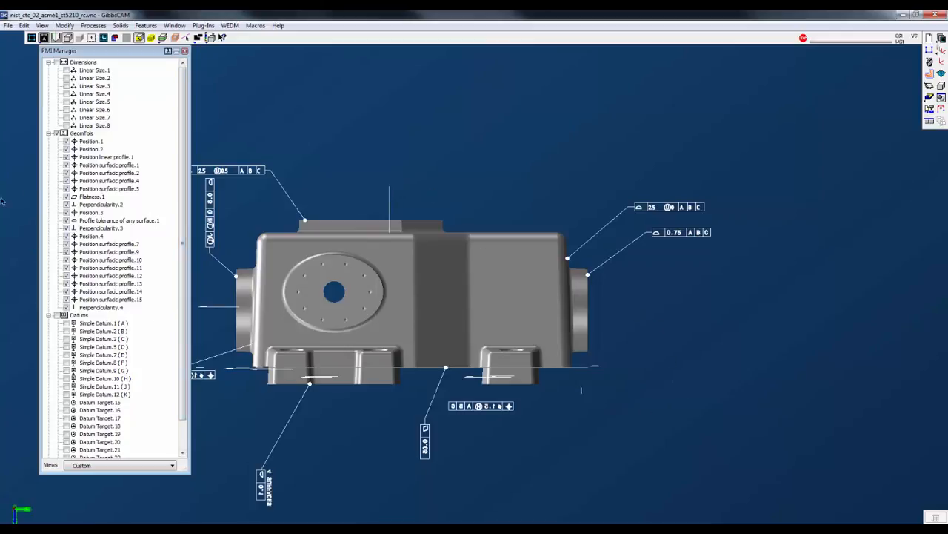
Step: Choose the Custom view in the PMI Manager, close the manager and turn the housing to an isometric-like angle
left_click(112, 466)
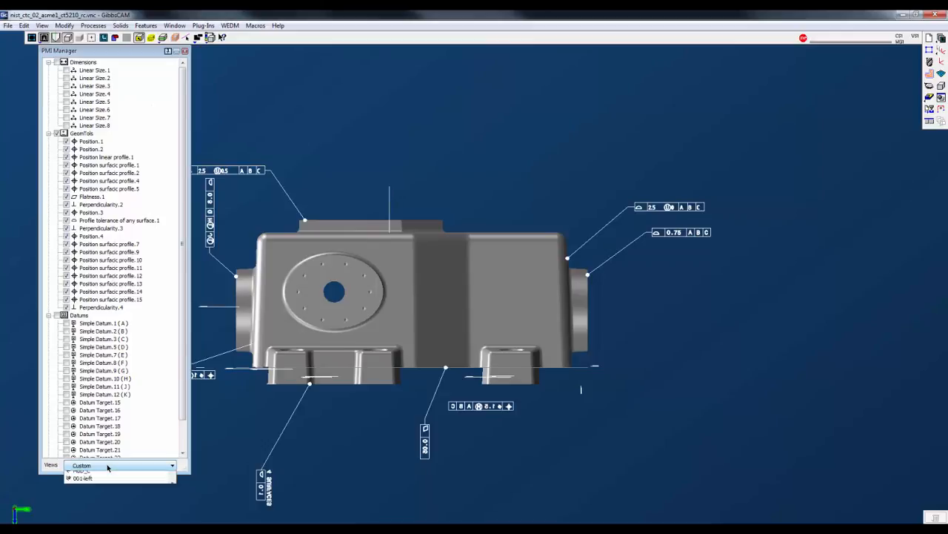
mouse_move(173, 490)
left_mouse_down()
mouse_move(172, 506)
mouse_move(171, 483)
left_mouse_up()
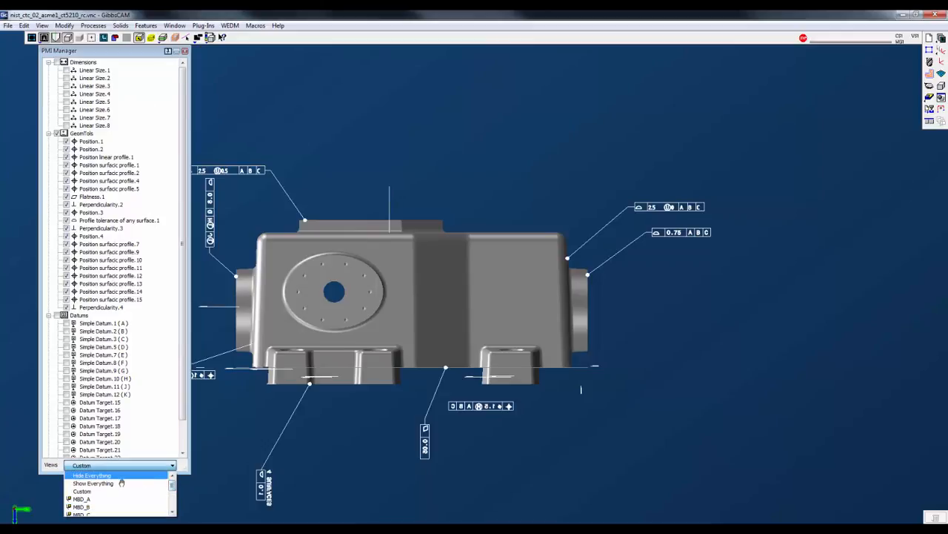
left_click(121, 495)
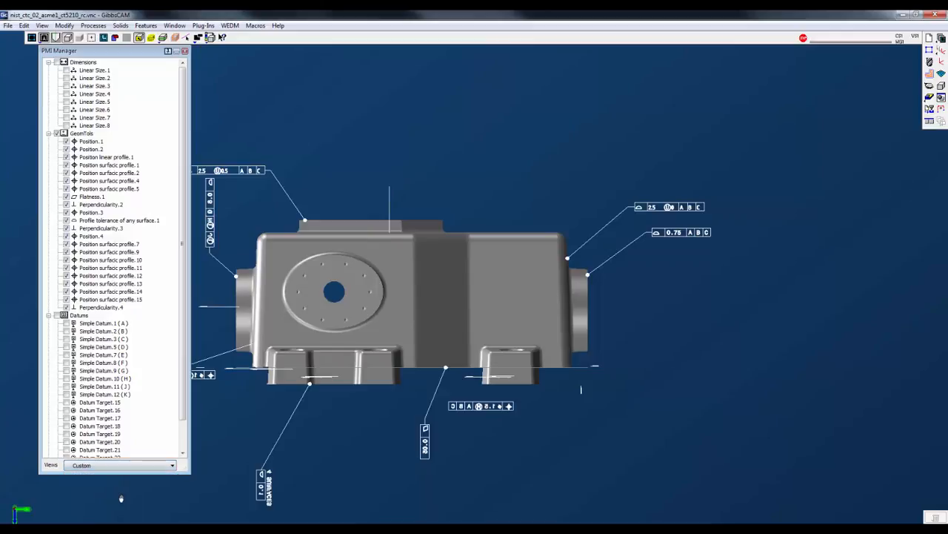
left_click(184, 51)
middle_click_drag(689, 360, 467, 163)
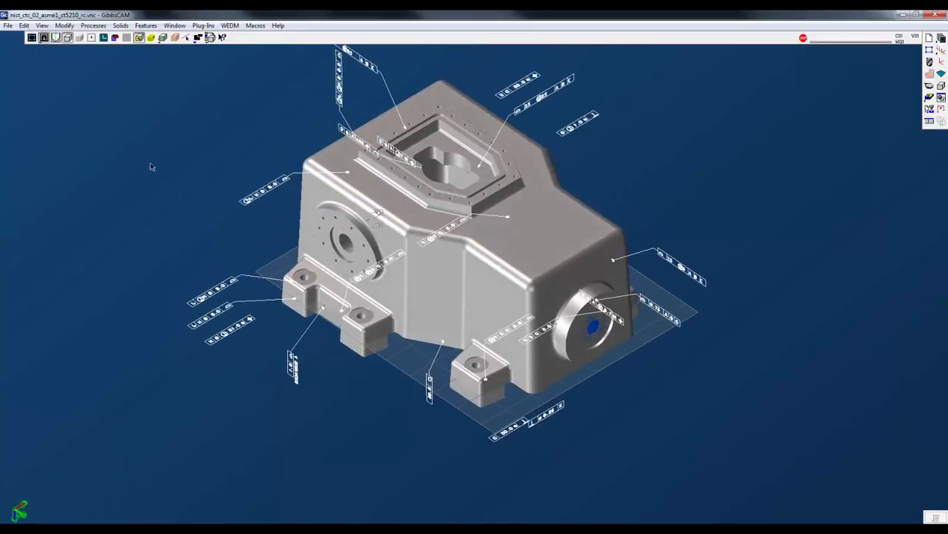
Step: Compare the full set of PMI annotations with the customized set, ending on the Custom View
left_click(44, 38)
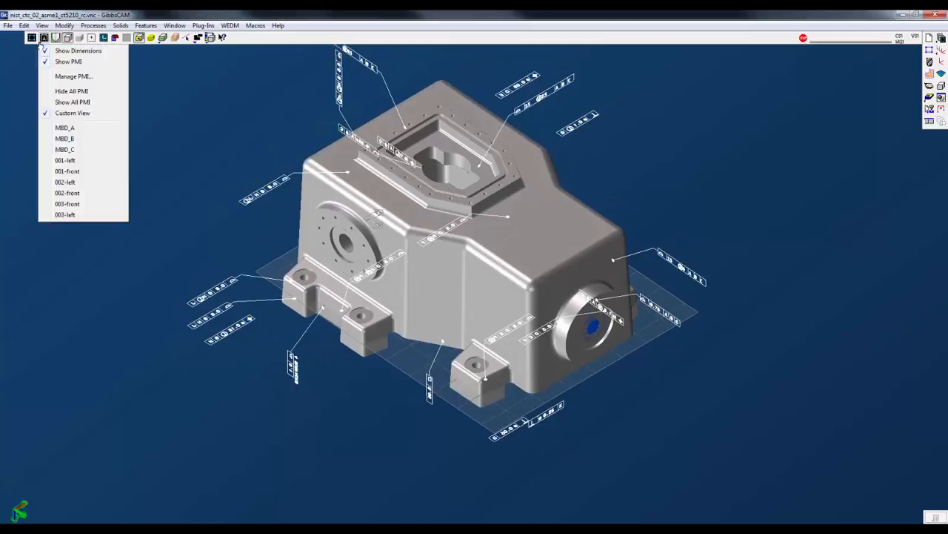
left_click(73, 102)
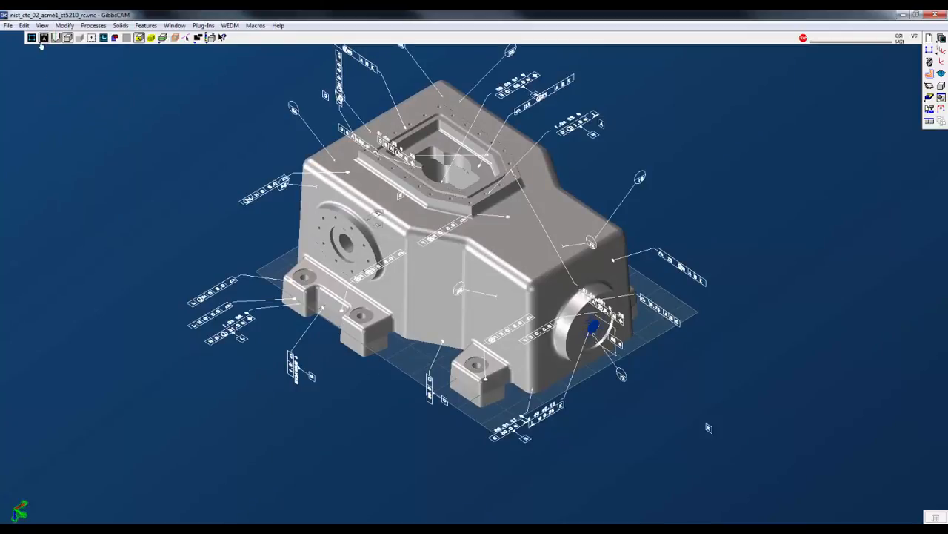
left_click(43, 38)
left_click(71, 114)
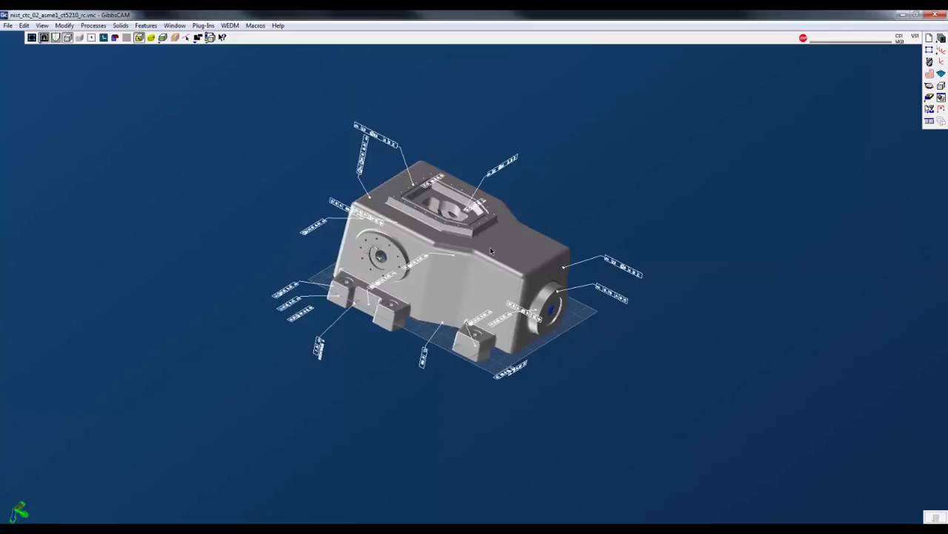
Step: Examine the housing with its custom PMI set and the notes block from a distance, several angles and up close
scroll(499, 331, "down", 9)
scroll(558, 469, "up", 3)
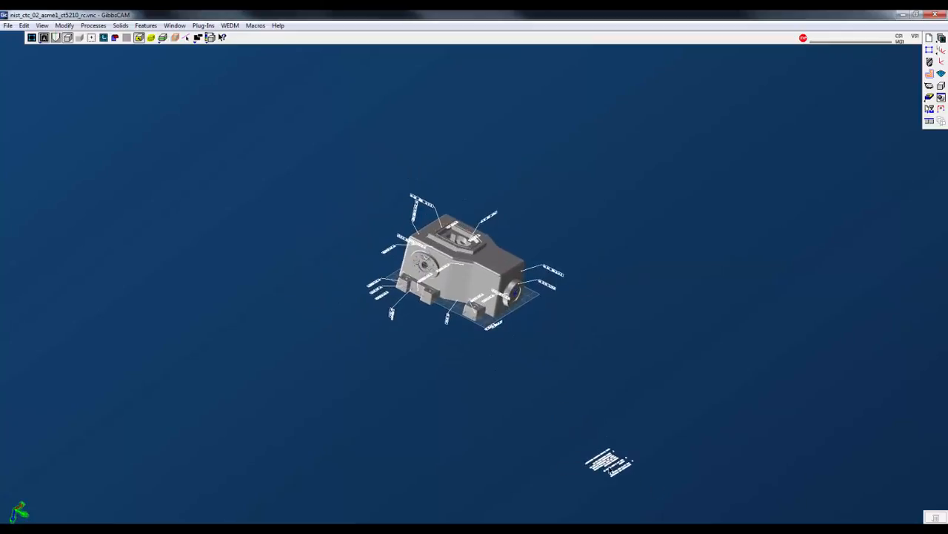
mouse_move(622, 339)
middle_mouse_down()
mouse_move(438, 388)
mouse_move(515, 205)
mouse_move(506, 255)
middle_mouse_up()
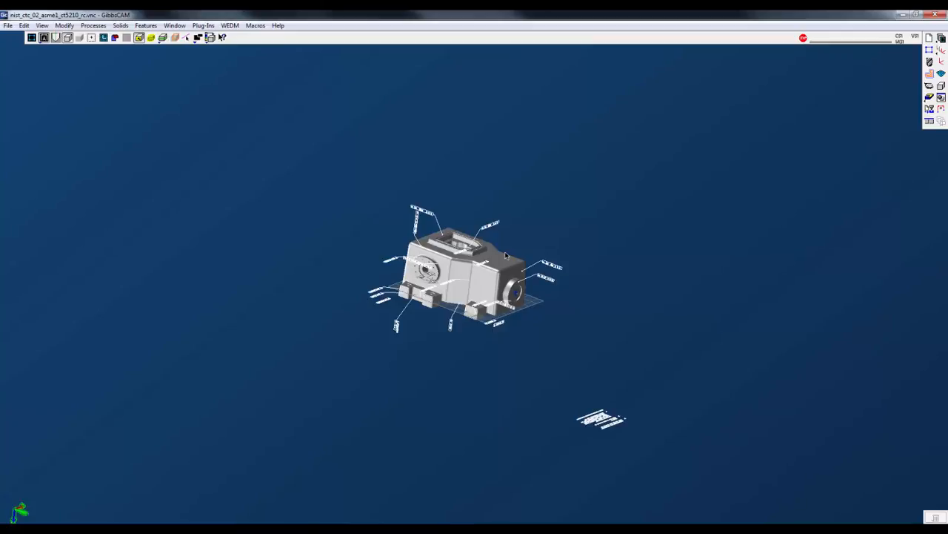
mouse_move(510, 375)
middle_mouse_down()
mouse_move(449, 311)
mouse_move(452, 240)
middle_mouse_up()
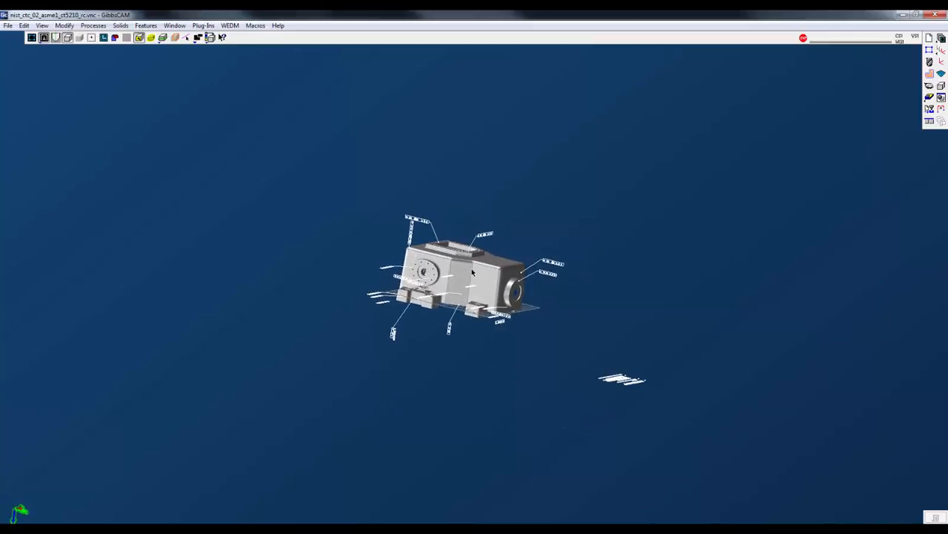
middle_click_drag(534, 260, 483, 407)
scroll(488, 297, "up", 4)
scroll(489, 297, "up", 2)
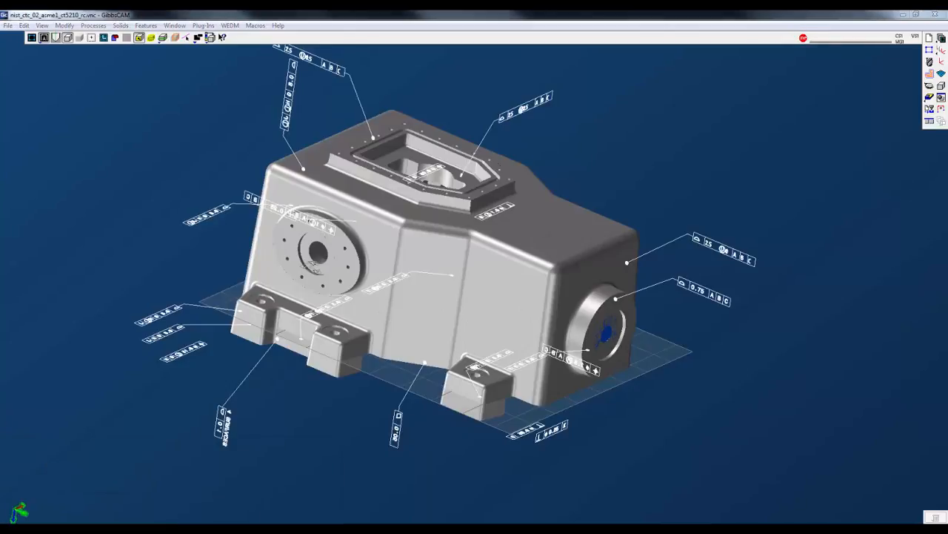
Step: Switch to the other GibbsCAM window containing the Sample 2.vnc part
left_click(853, 267)
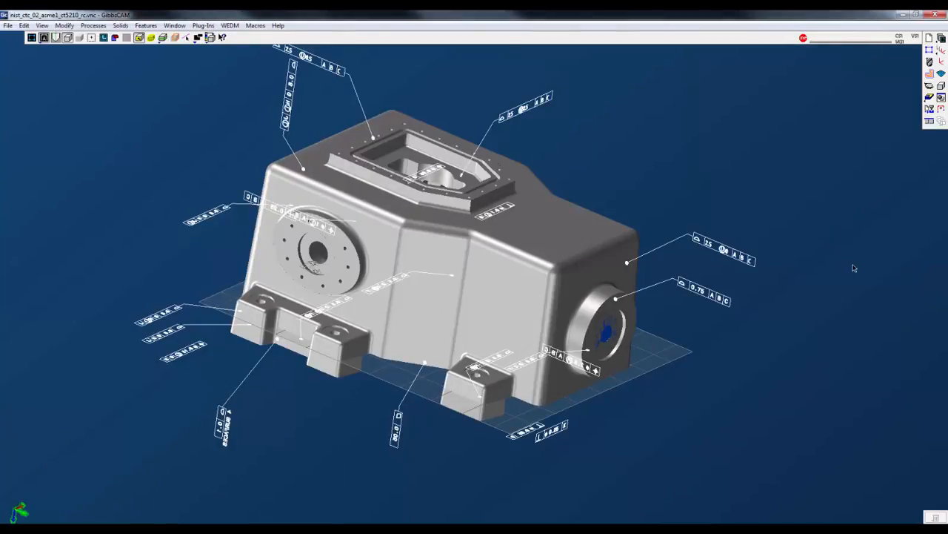
key("super+Tab")
key("super+Tab")
key("super+Tab")
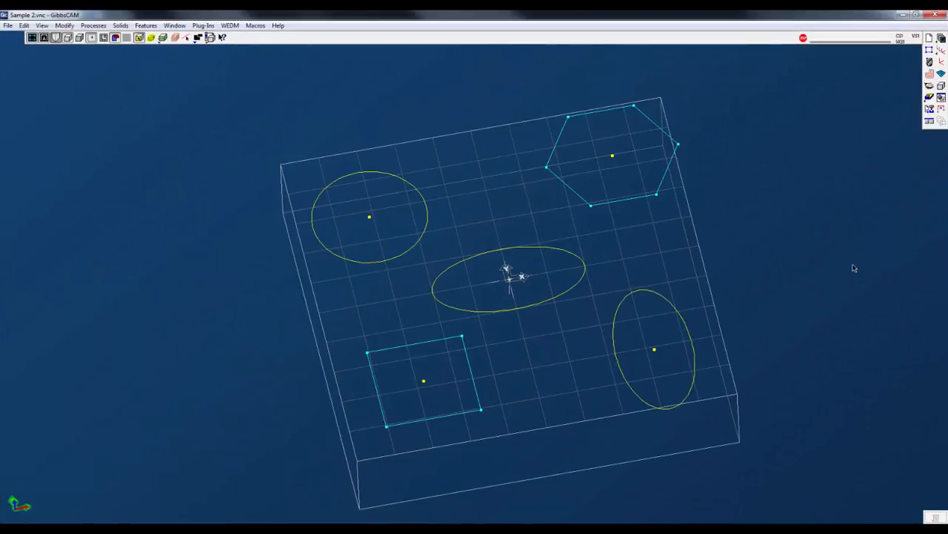
Step: Start a new contour process with the 0.250 tool for operation 6
middle_click_drag(582, 330, 632, 311)
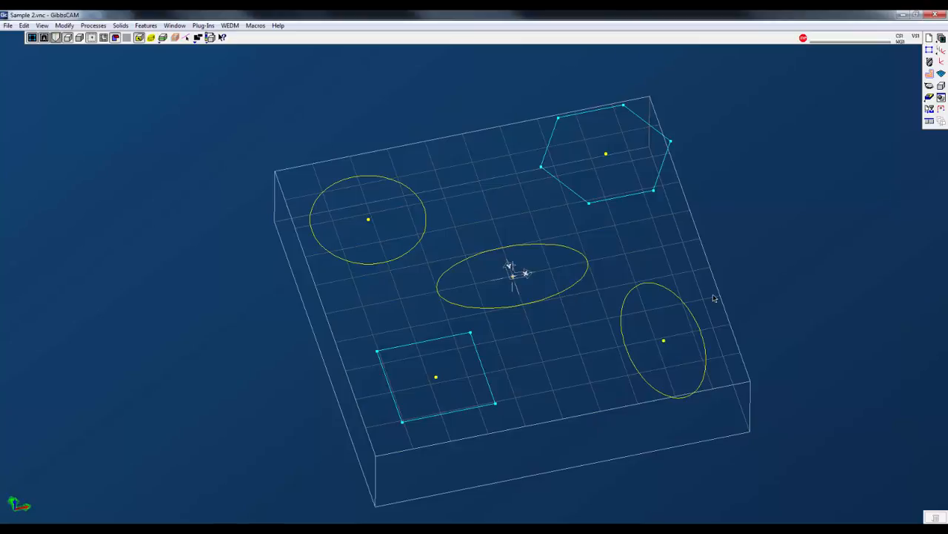
left_click(930, 74)
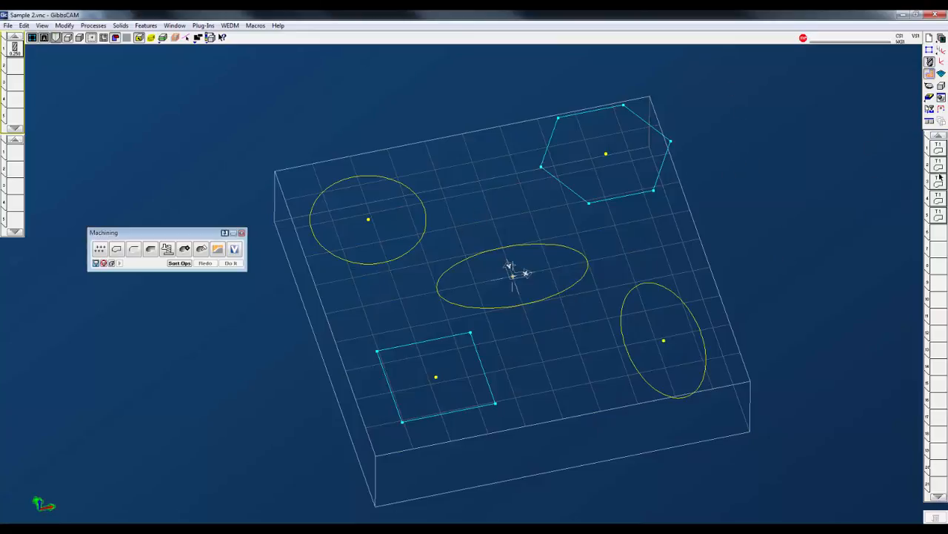
left_click(940, 234)
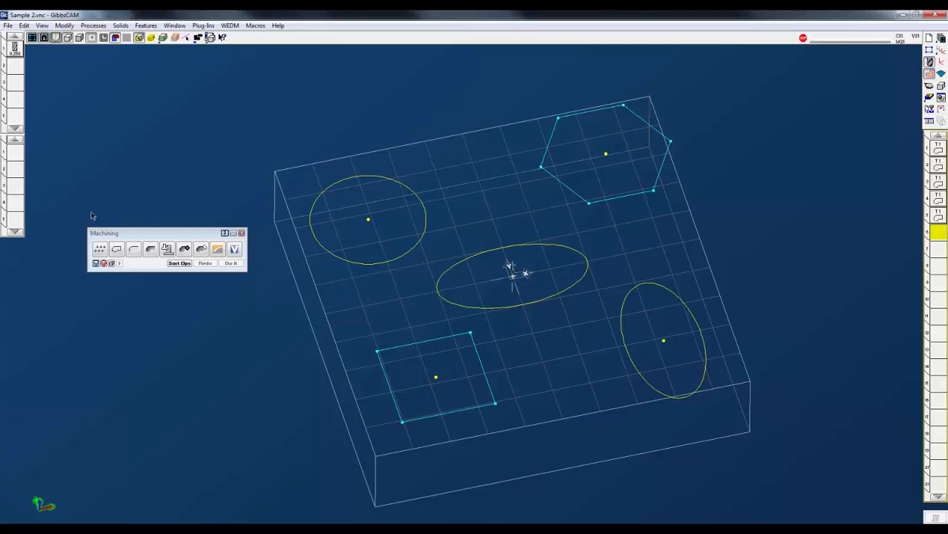
left_click_drag(141, 239, 119, 89)
left_click(94, 99)
left_click(15, 154)
left_click_drag(15, 49, 18, 153)
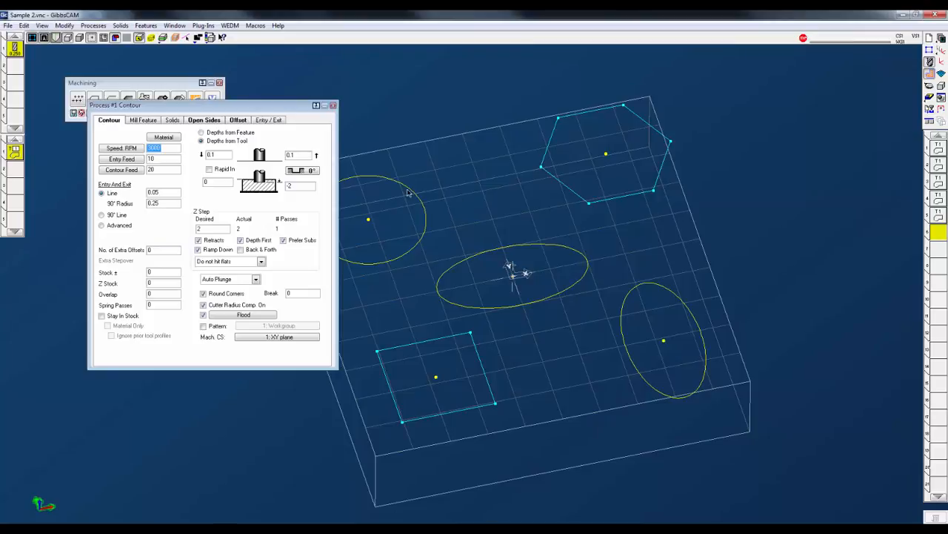
Step: Select the circle, both ellipses, one hexagon edge and one square edge together as contour shapes
left_click(406, 194)
left_click_drag(252, 106, 213, 170)
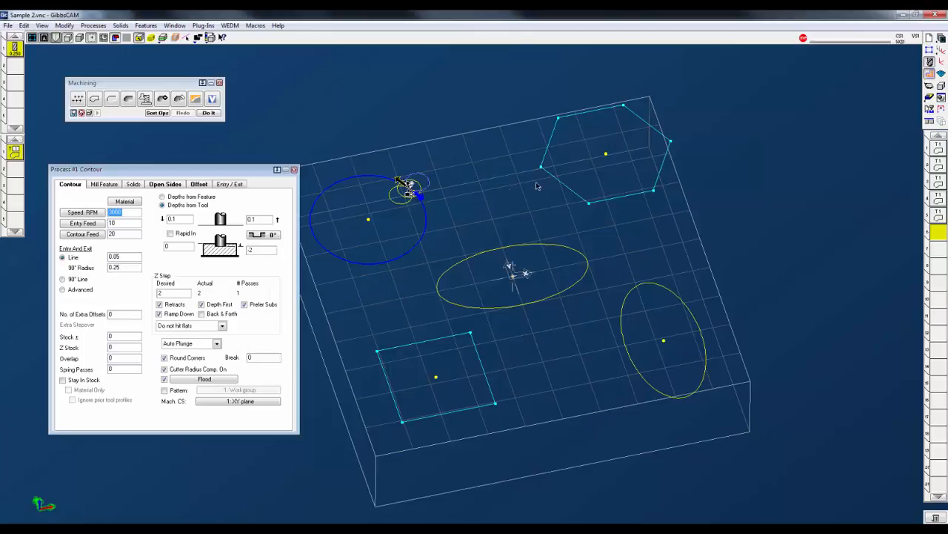
left_click(569, 189)
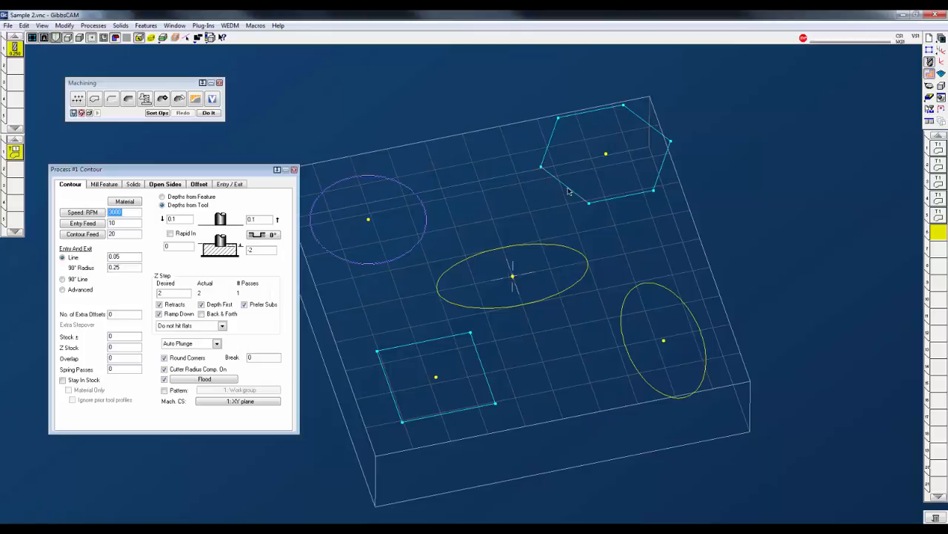
left_click(538, 246, "ctrl")
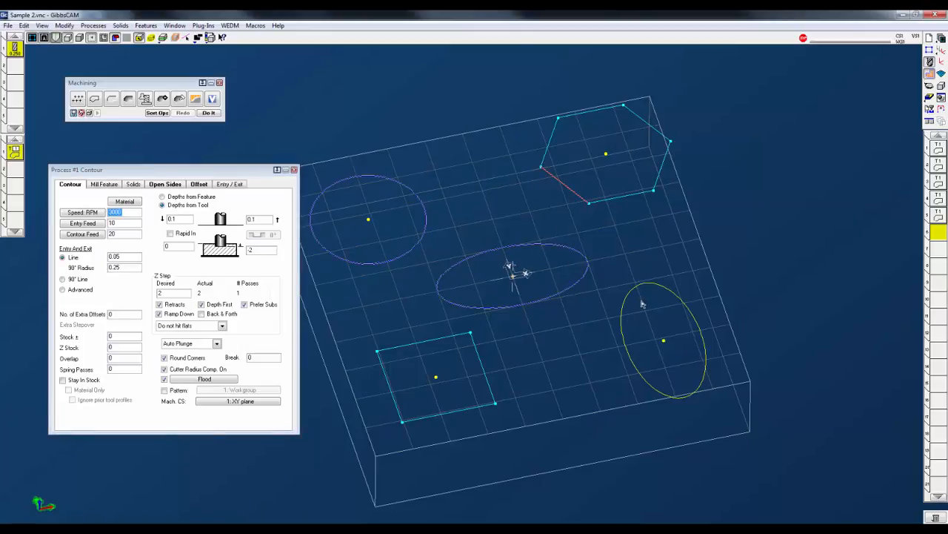
left_click(632, 298, "ctrl")
left_click(432, 343, "ctrl")
Step: Display the process's offset settings and generate Centerline contour toolpaths for only the circle and both ellipses
left_click(199, 185)
left_click_drag(222, 169, 257, 160)
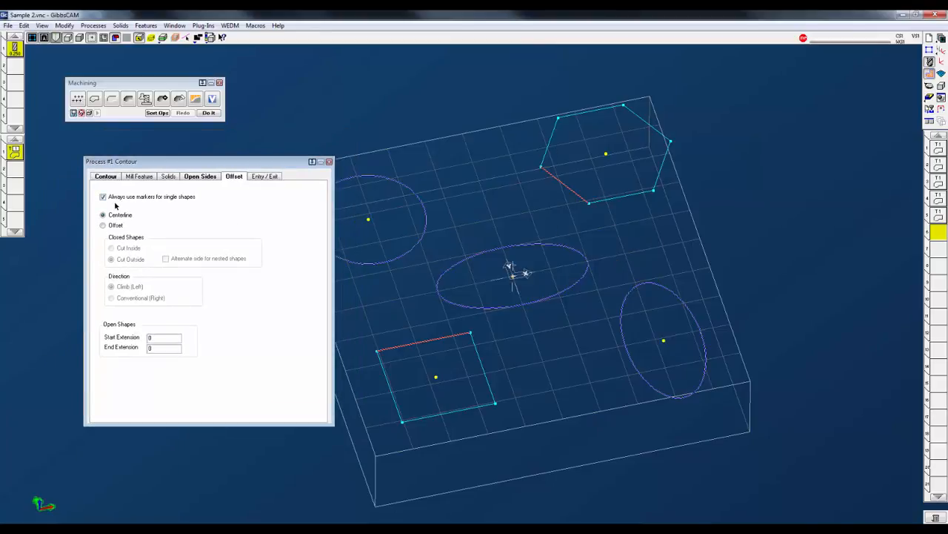
left_click(459, 191)
left_click(427, 220)
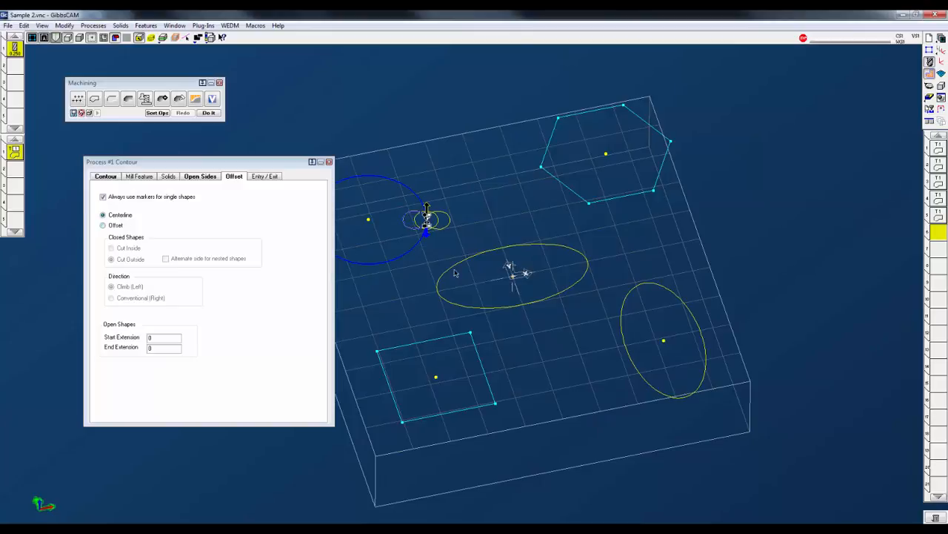
left_click(508, 308, "ctrl")
left_click(632, 355, "ctrl")
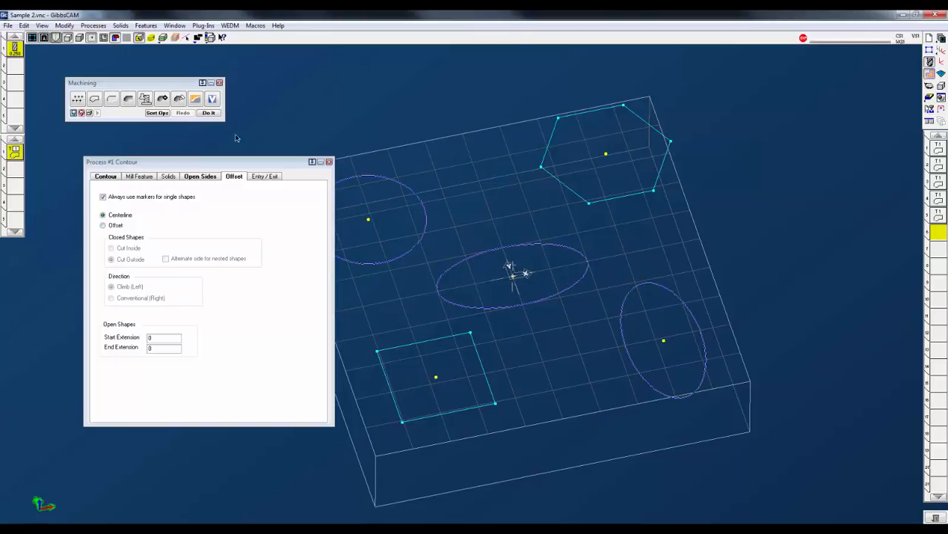
left_click(208, 112)
mouse_move(582, 194)
middle_mouse_down()
mouse_move(540, 341)
mouse_move(537, 404)
middle_mouse_up()
mouse_move(593, 153)
middle_mouse_down()
mouse_move(570, 284)
mouse_move(565, 214)
mouse_move(597, 387)
mouse_move(680, 201)
middle_mouse_up()
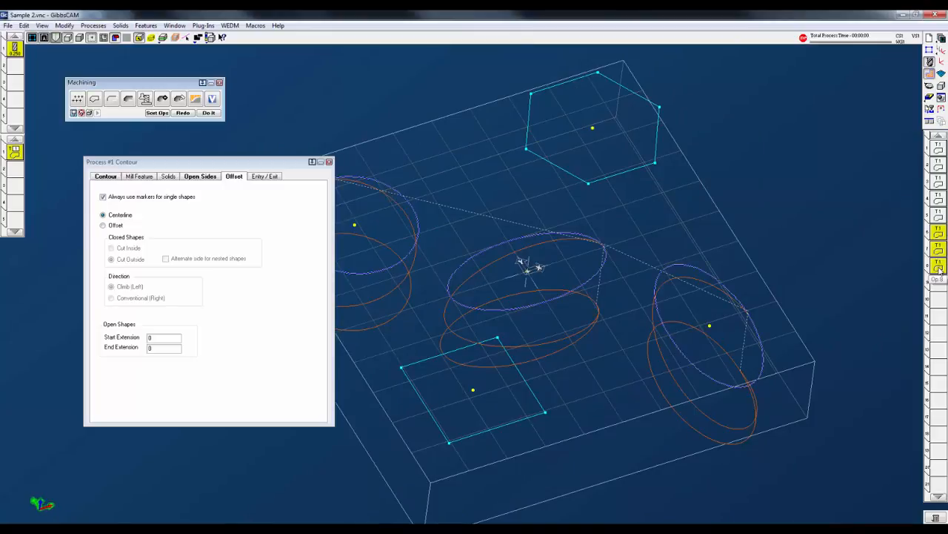
Step: Recompute the three contour toolpaths with Offset and Cut Inside, and inspect them from the top view
left_click(103, 224)
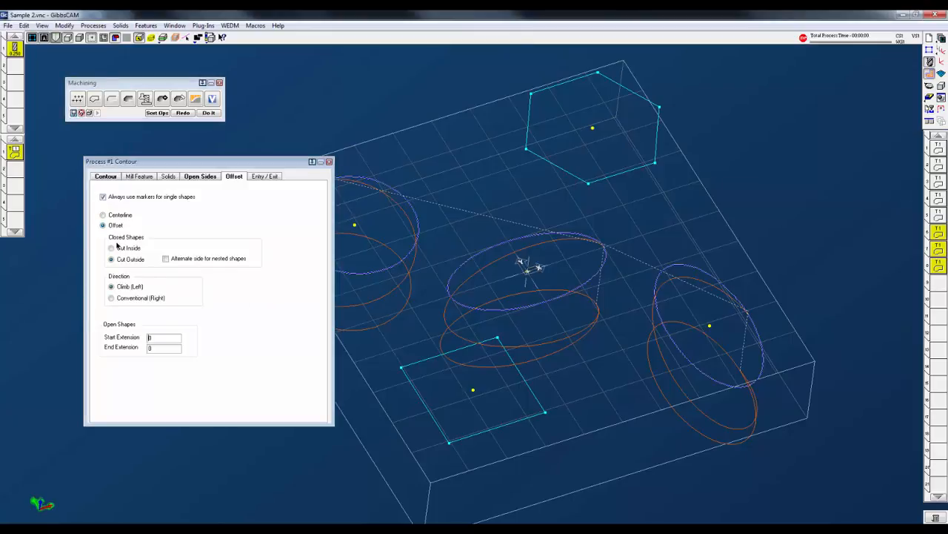
left_click(112, 248)
middle_click_drag(655, 242, 632, 273)
middle_click_drag(460, 229, 415, 419)
middle_click_drag(581, 53, 577, 141)
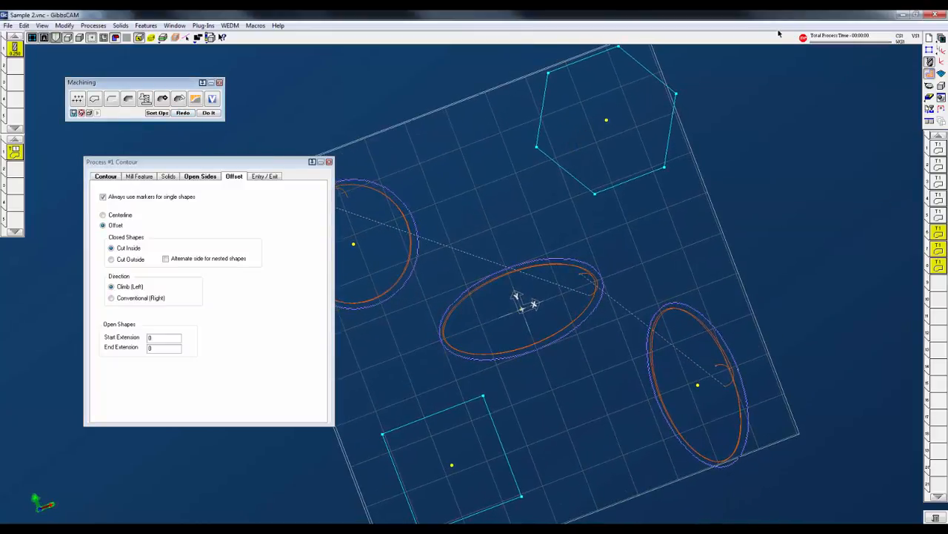
left_click(930, 87)
left_click(248, 75)
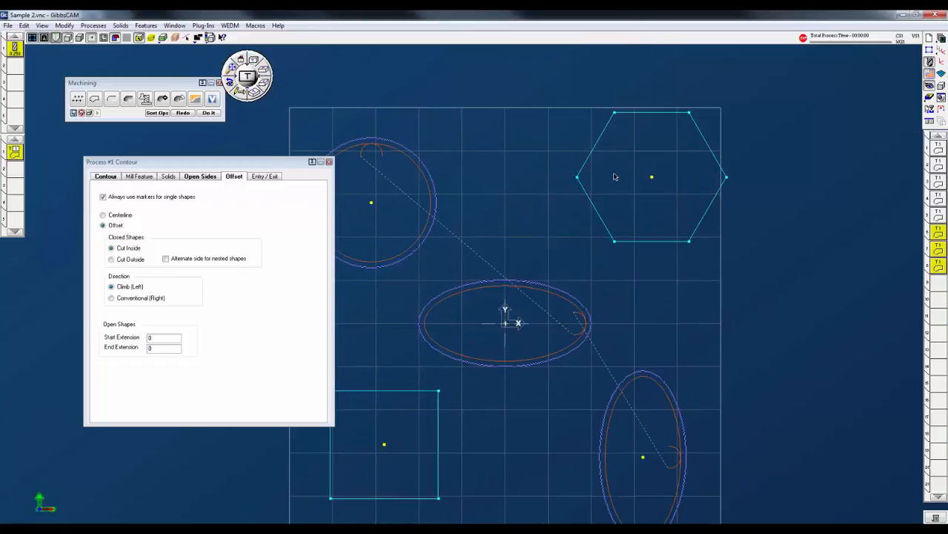
middle_click_drag(591, 216, 698, 157)
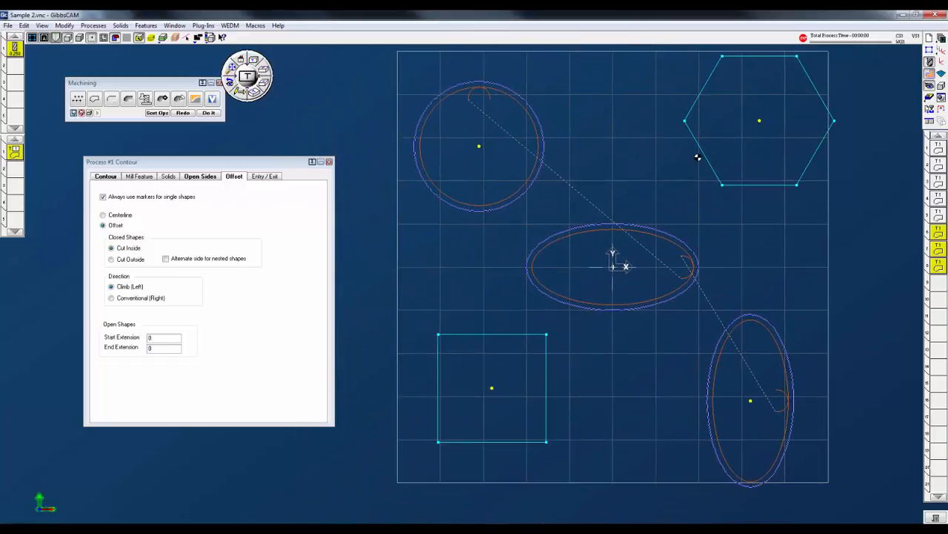
Step: Redo the three contour toolpaths with Cut Outside, and once more with the Conventional (Right) direction
left_click(111, 259)
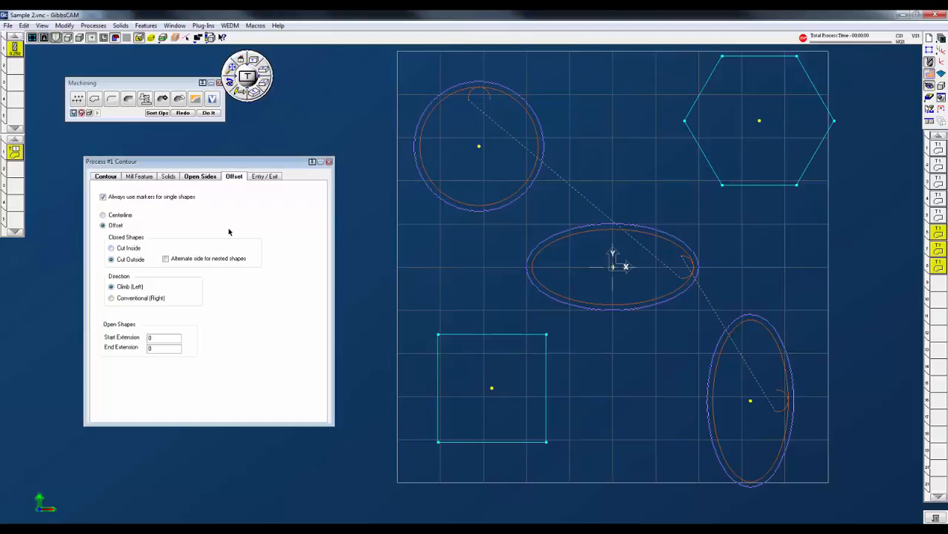
left_click(184, 114)
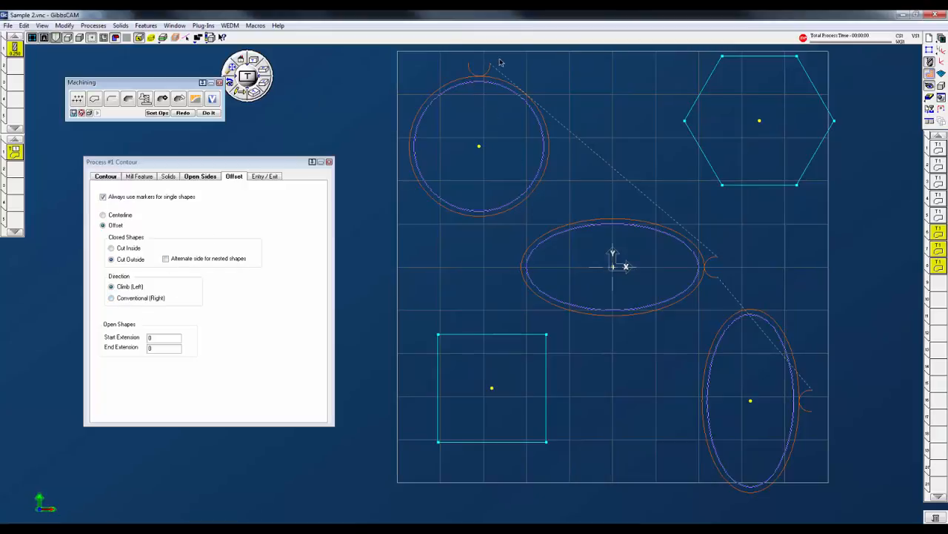
middle_click_drag(499, 293, 442, 114)
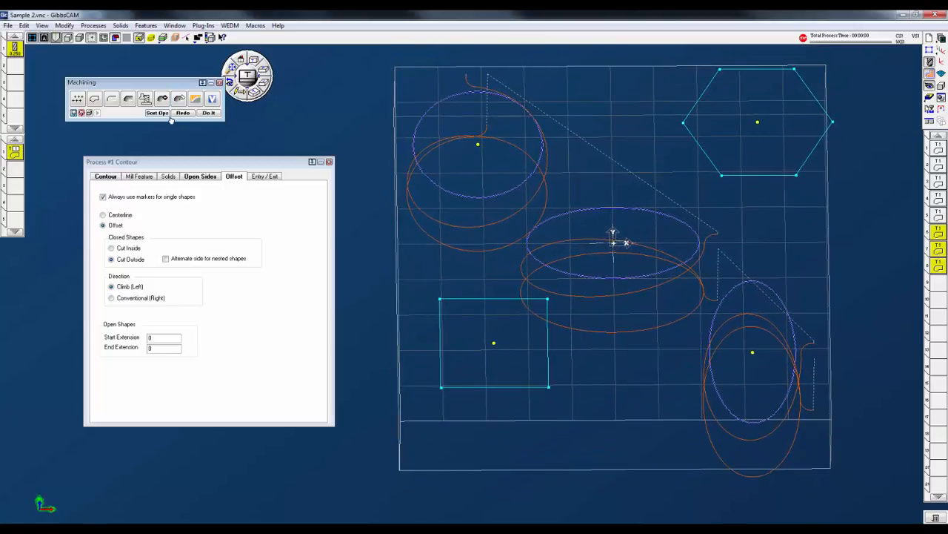
left_click(112, 298)
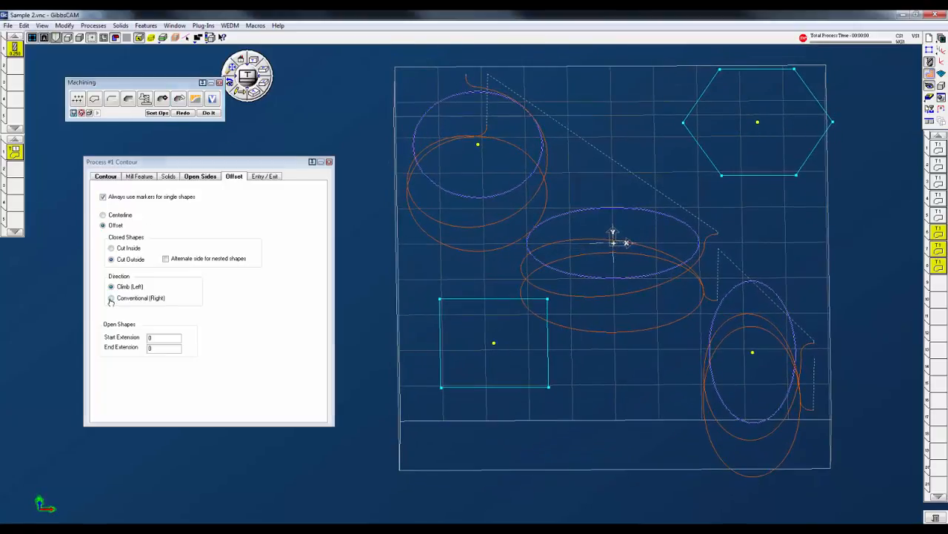
left_click(181, 112)
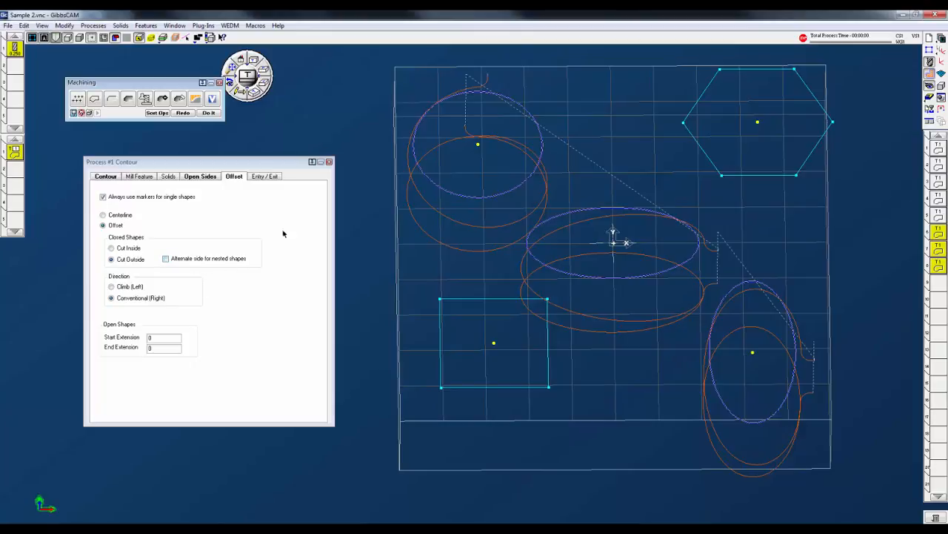
Step: Switch to the GibbsCAM window containing Sample 4.vnc and select its two contour operations
key("super+Tab")
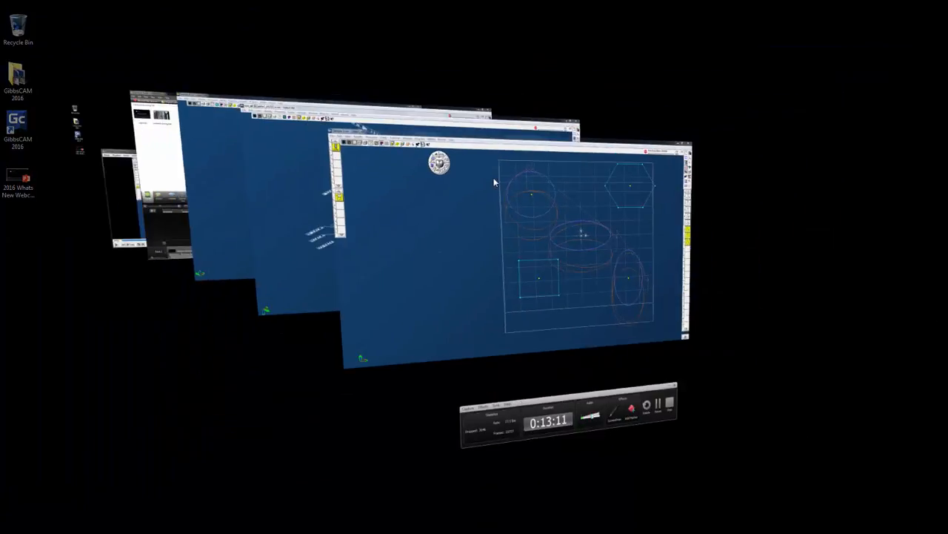
key("super+Tab")
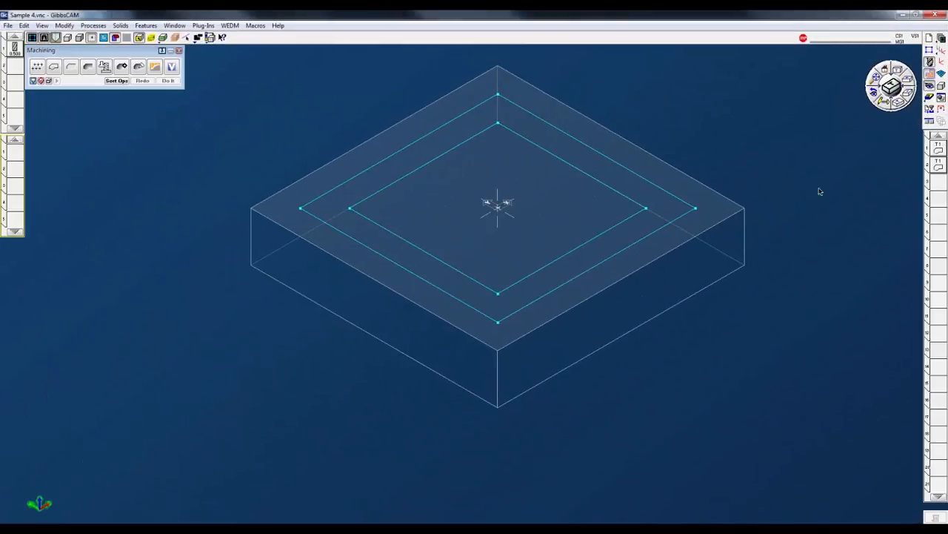
left_click(937, 152)
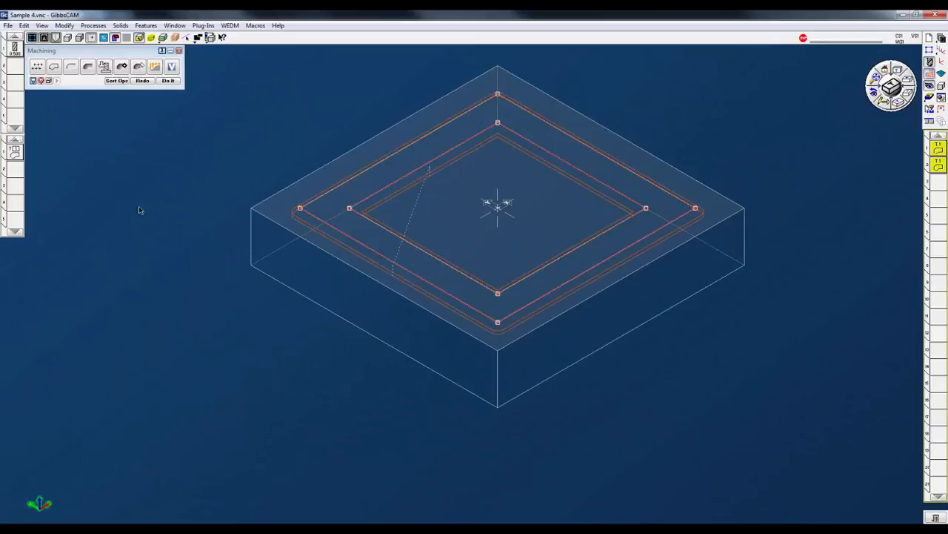
Step: Simulate cutting of the two nested square contours, inspect the machined stock and close the simulation
middle_click_drag(658, 243, 571, 298)
middle_click_drag(729, 215, 785, 338)
middle_click_drag(703, 228, 488, 122)
middle_click_drag(547, 398, 629, 259)
left_click(931, 96)
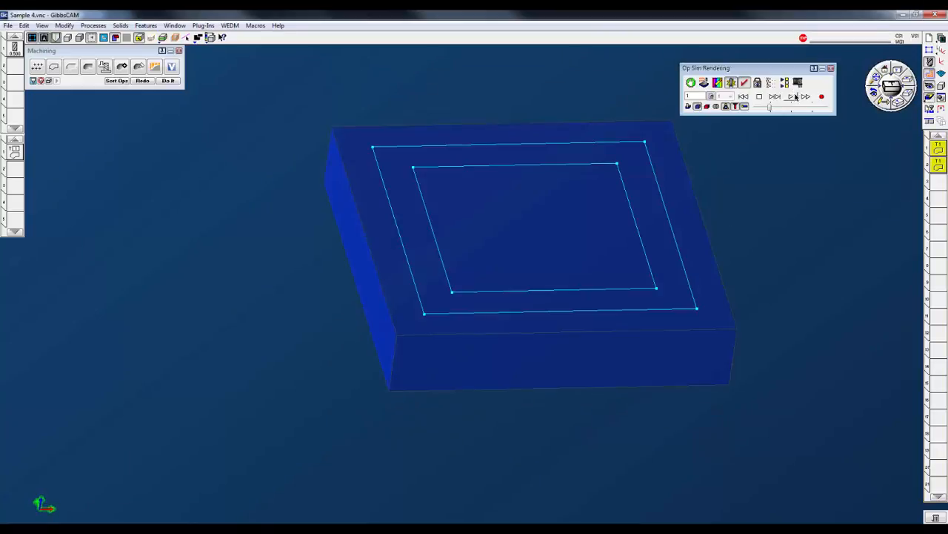
left_click(789, 99)
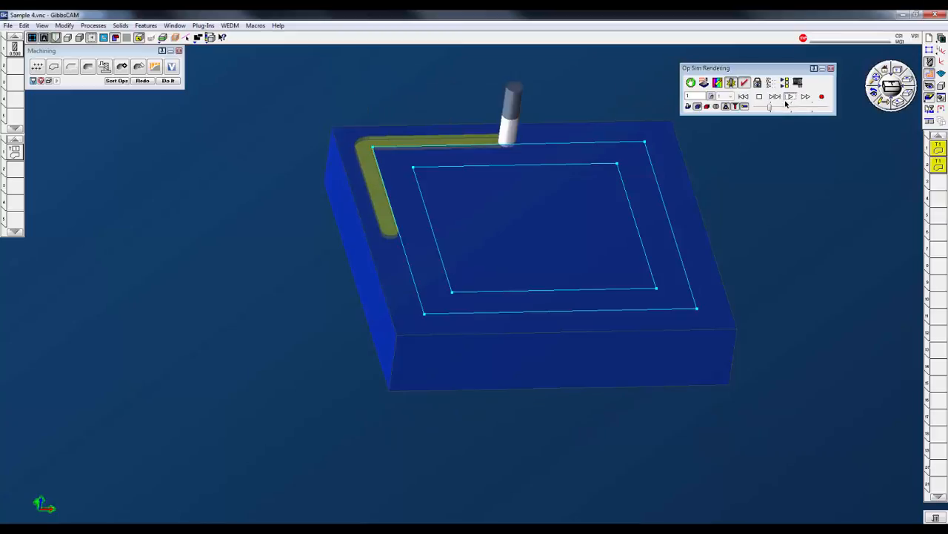
left_click(798, 108)
middle_click_drag(716, 237, 712, 403)
mouse_move(658, 200)
middle_mouse_down()
mouse_move(634, 324)
mouse_move(712, 394)
mouse_move(657, 256)
mouse_move(643, 148)
mouse_move(567, 176)
middle_mouse_up()
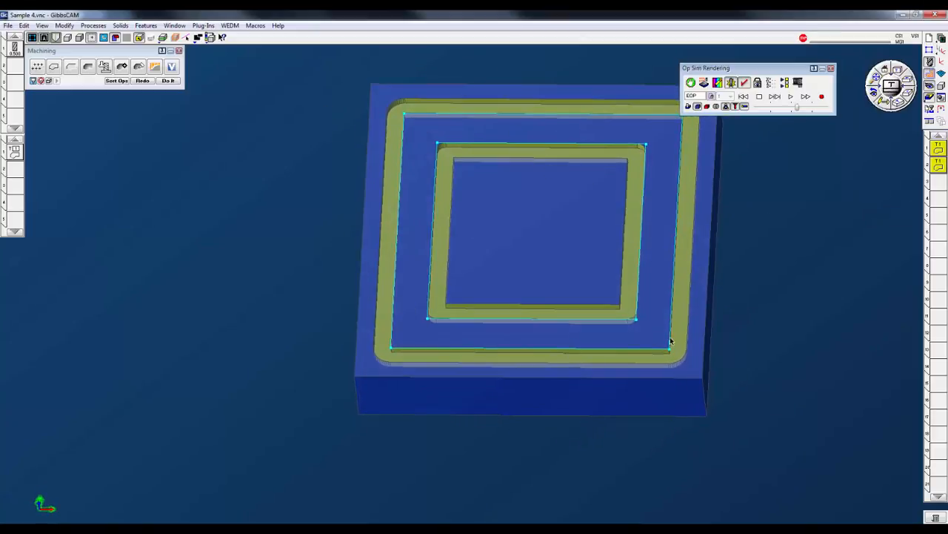
left_click(831, 68)
Step: Turn off Alternate side for nested shapes in the contour process's offset settings and redo both operations with Cut Outside
middle_click_drag(605, 262, 527, 222)
double_click(14, 151)
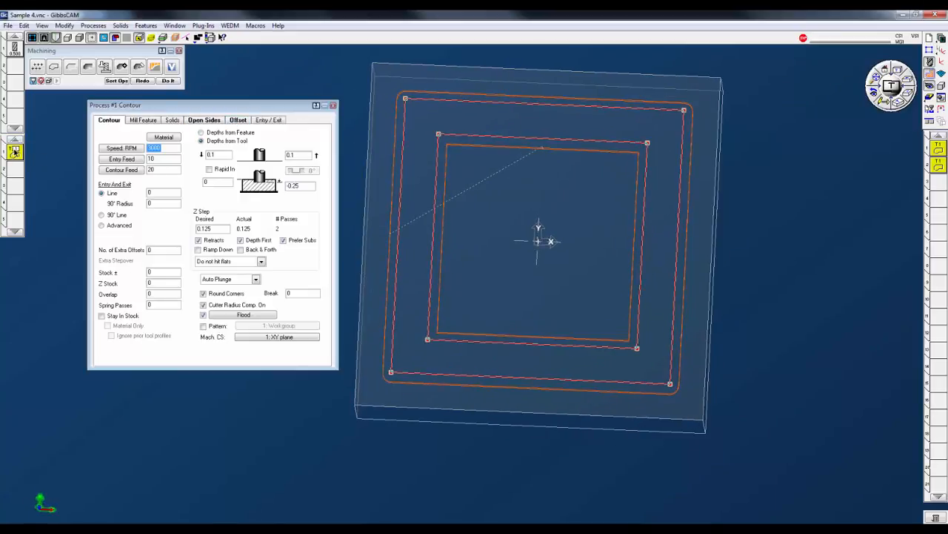
left_click(237, 120)
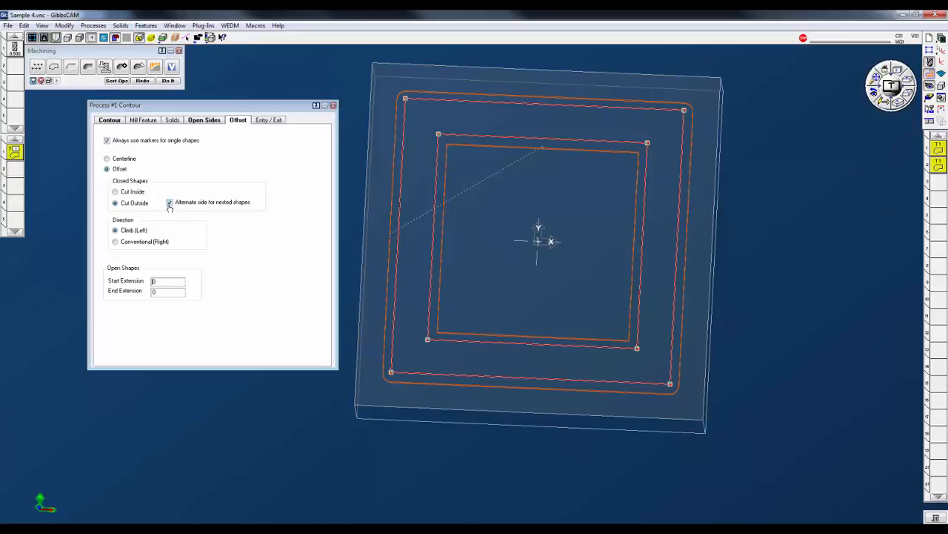
middle_click_drag(598, 270, 522, 207)
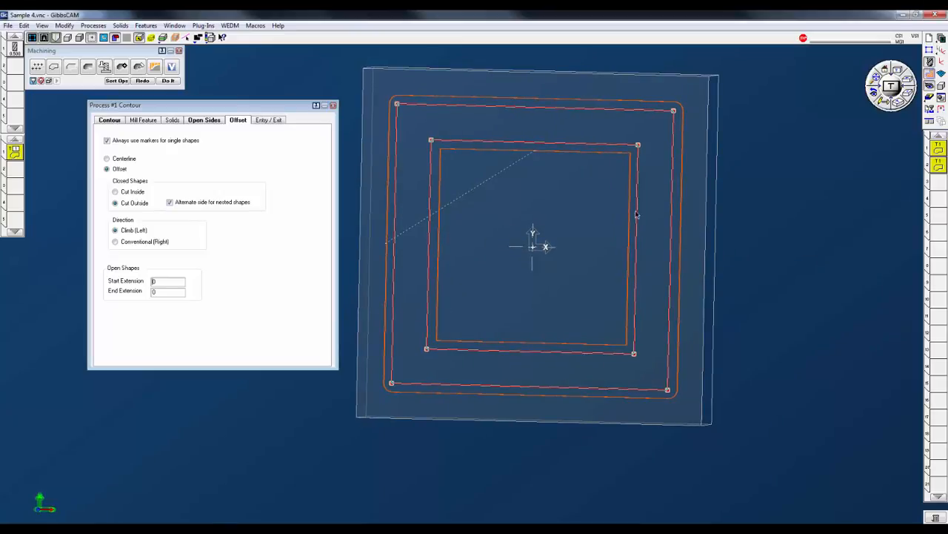
left_click(170, 203)
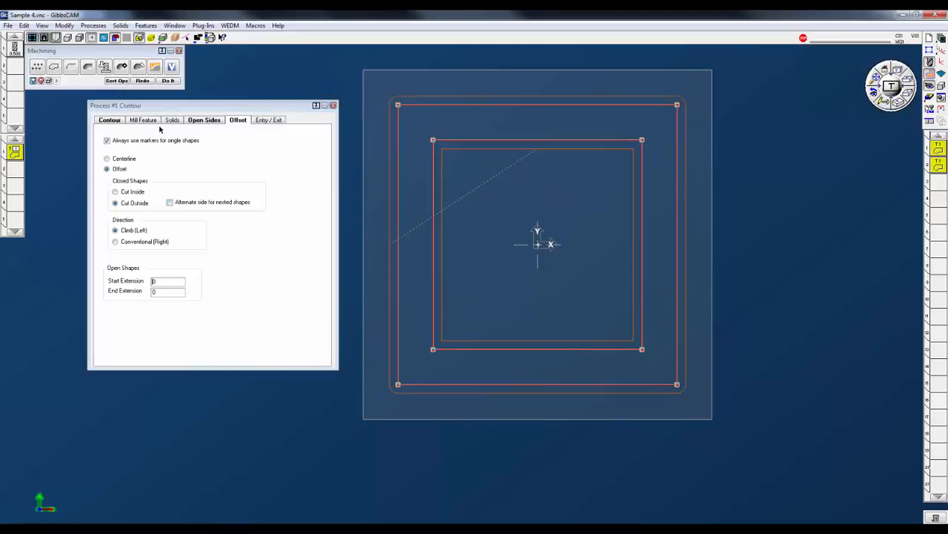
left_click(140, 81)
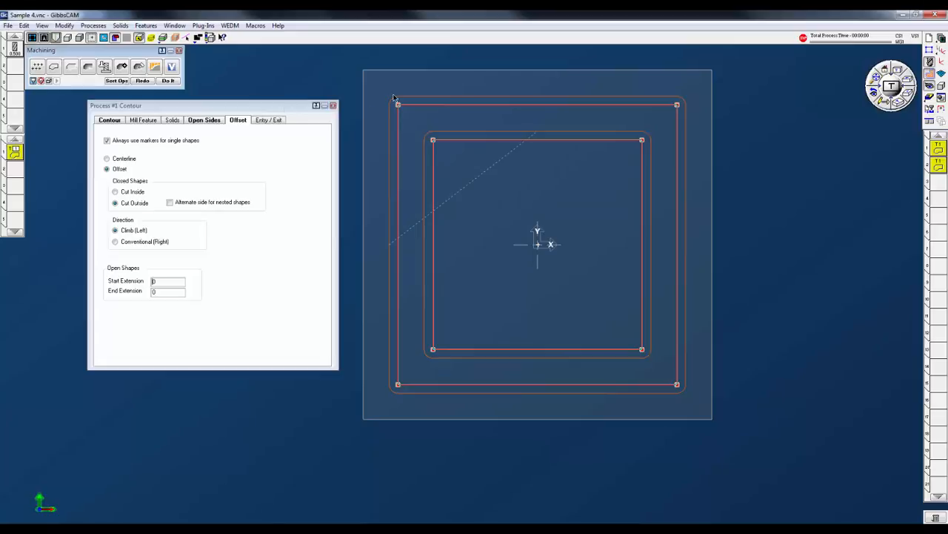
Step: Redo the nested contours with Cut Inside, and generate additional operations with Alternate side for nested shapes enabled
left_click(132, 192)
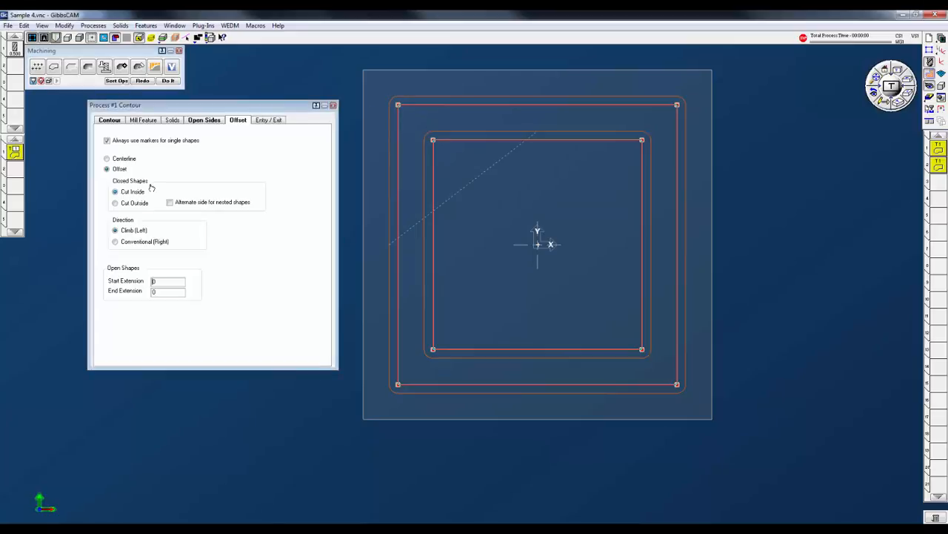
left_click(145, 81)
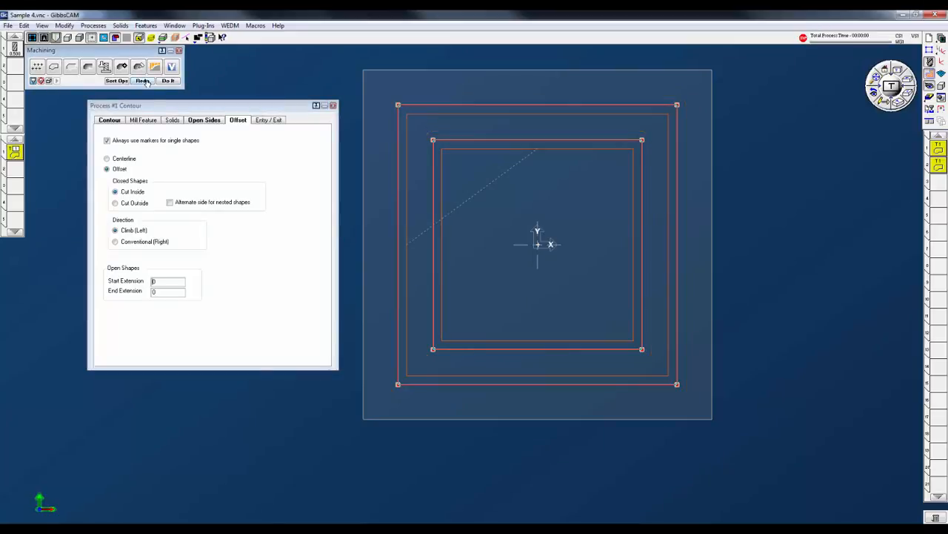
left_click(169, 203)
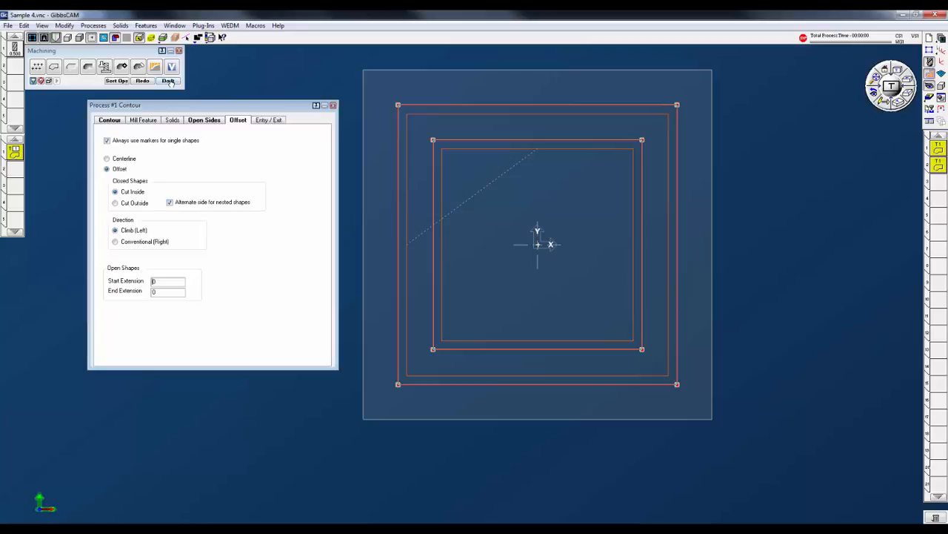
left_click(168, 81)
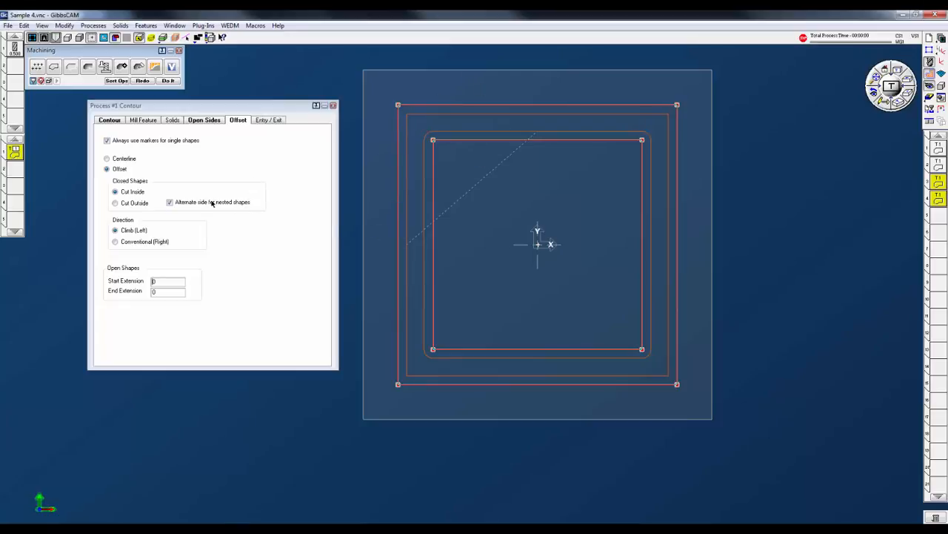
Step: Redo the nested contours with Cut Outside and again with Cut Inside, keeping Alternate side for nested shapes enabled
left_click(126, 203)
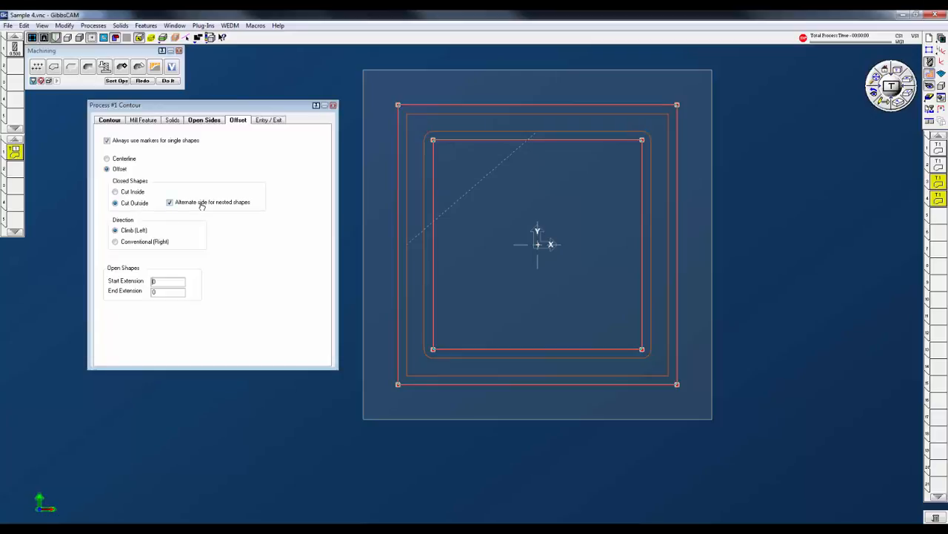
left_click(145, 81)
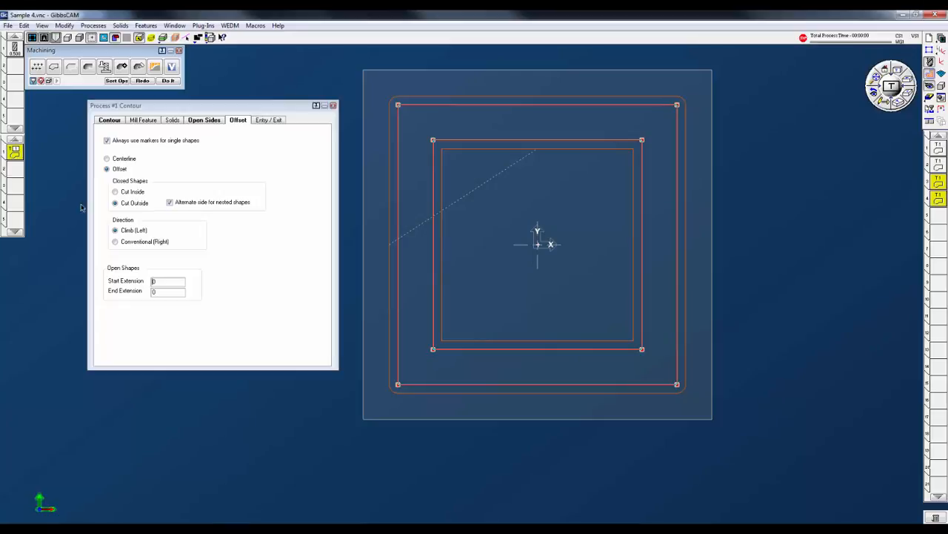
left_click(115, 191)
left_click(142, 80)
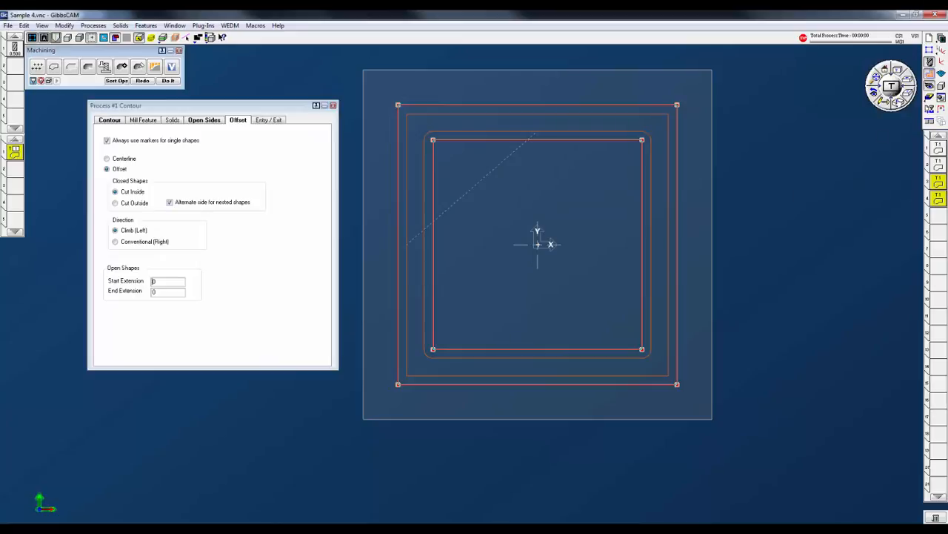
Step: Simulate only the selected contour operations in an isometric view, skipping unselected ones, and inspect the channel between the nested squares
left_click(898, 103)
left_click(931, 97)
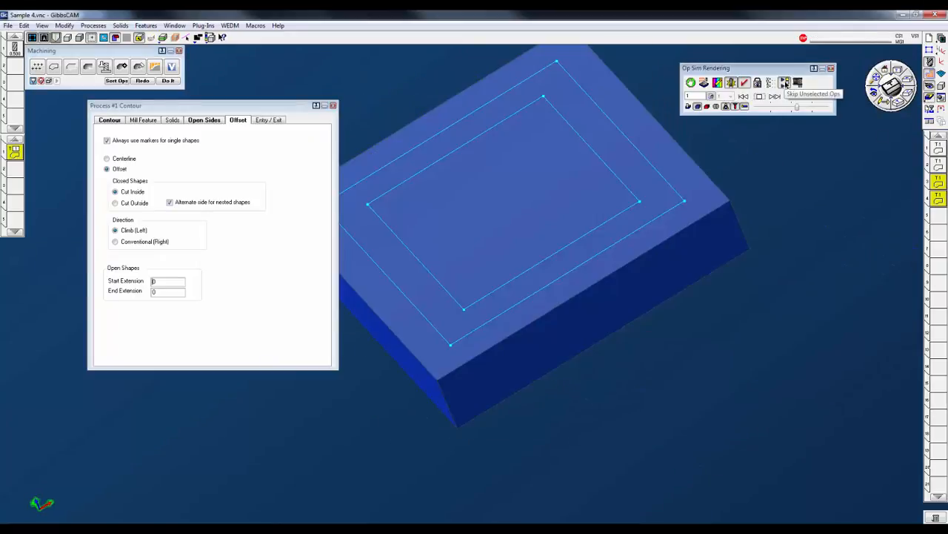
left_click(785, 83)
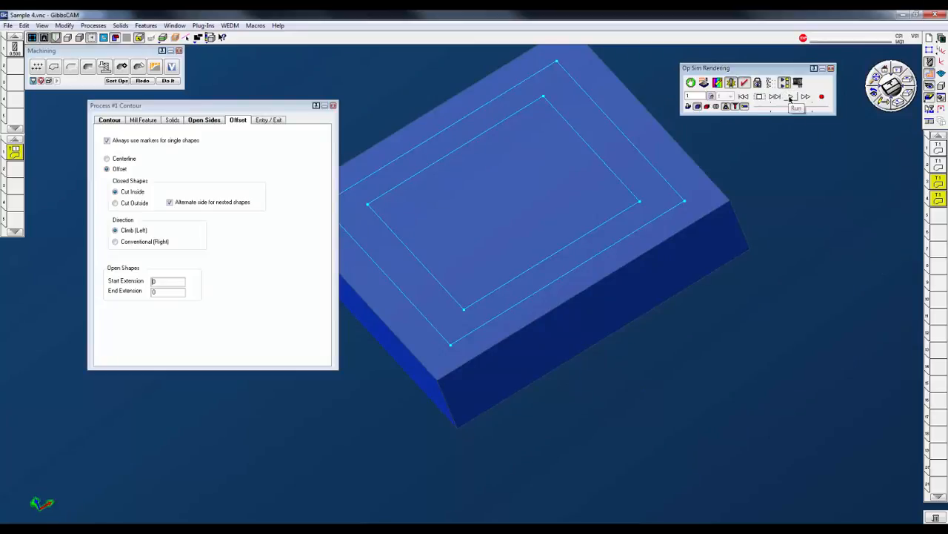
left_click(791, 96)
middle_click_drag(649, 166, 659, 298)
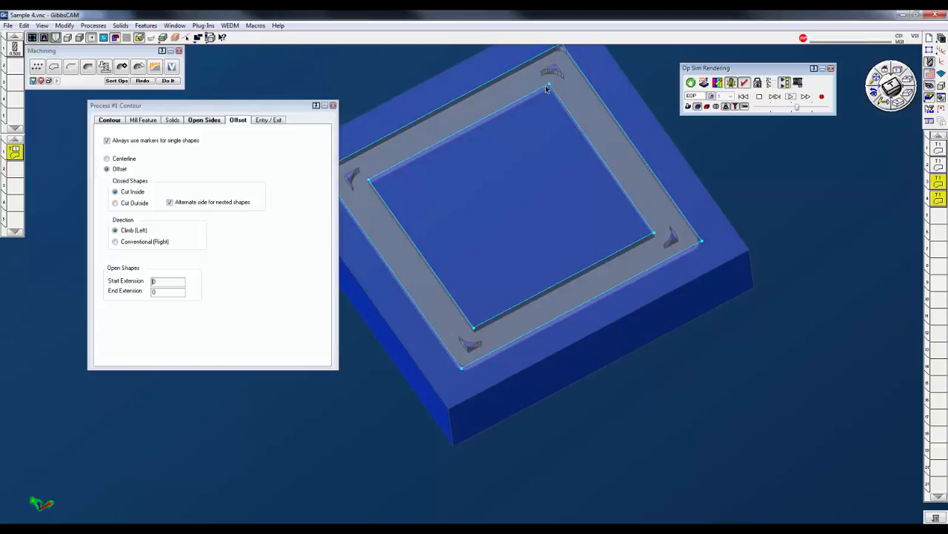
Step: Review the contour process's main and offset settings, and close the process and the simulation
left_click(113, 121)
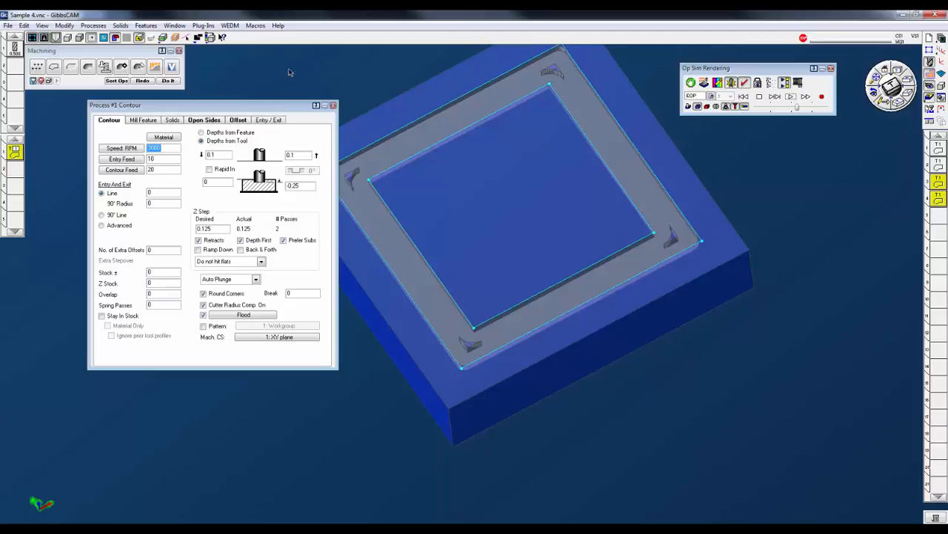
left_click(238, 120)
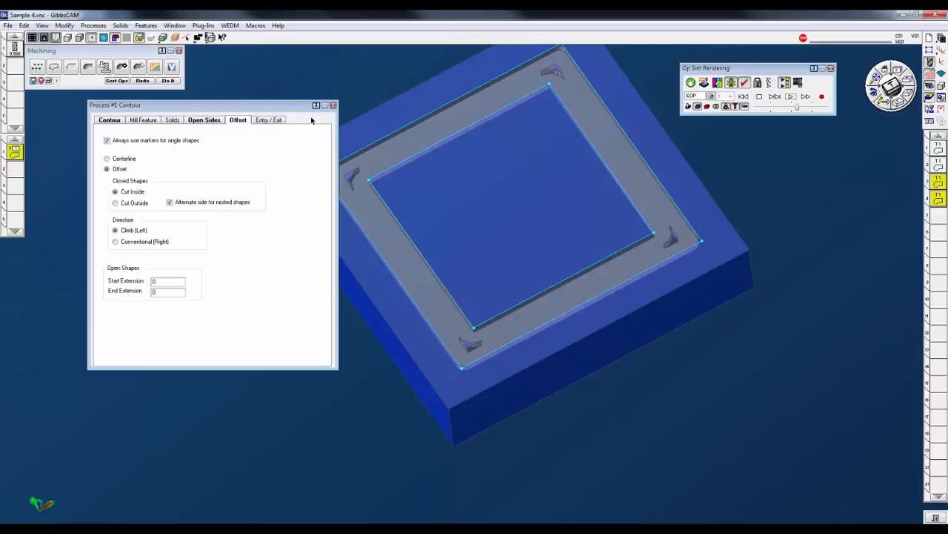
left_click(334, 107)
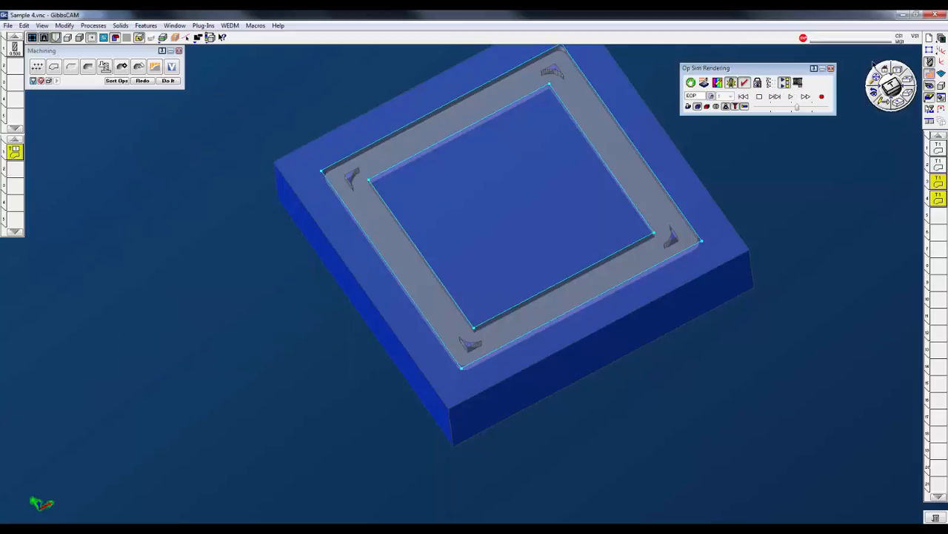
left_click(831, 69)
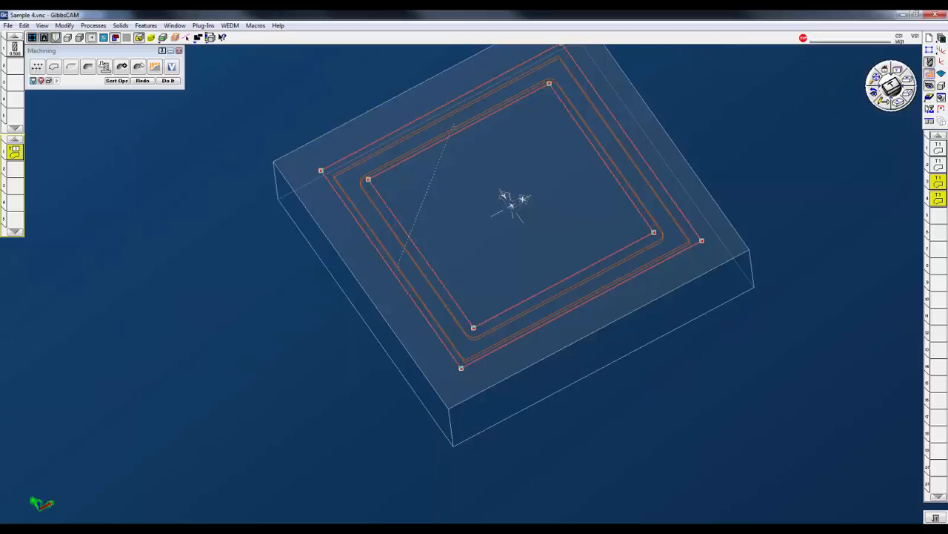
Step: Switch to the GibbsCAM window containing Pedal.vnc and open the threading process of the T2 operation
key("super+Tab")
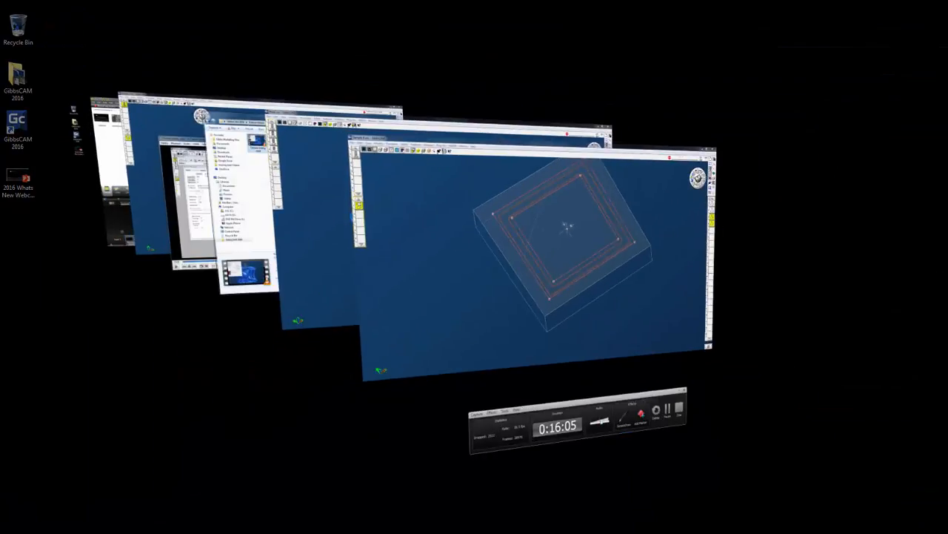
key("super+Tab")
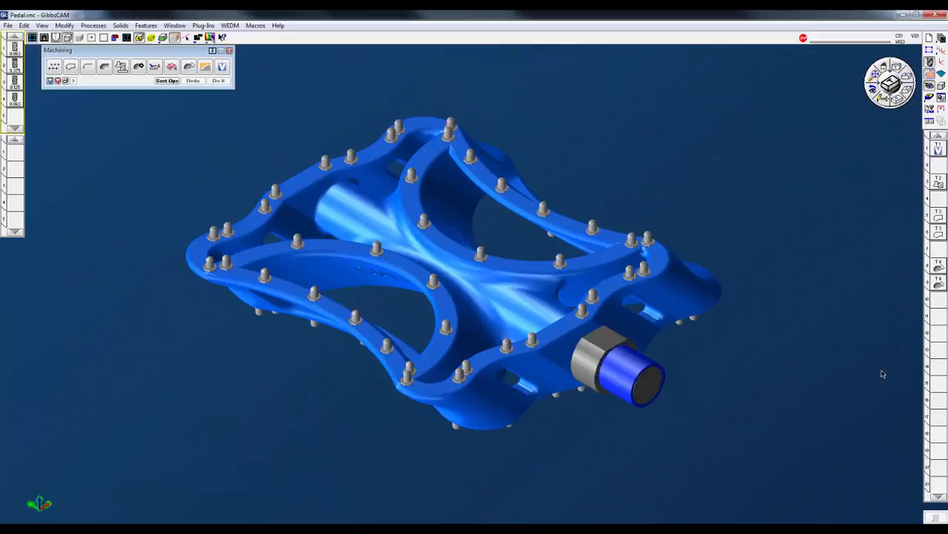
double_click(938, 182)
double_click(14, 152)
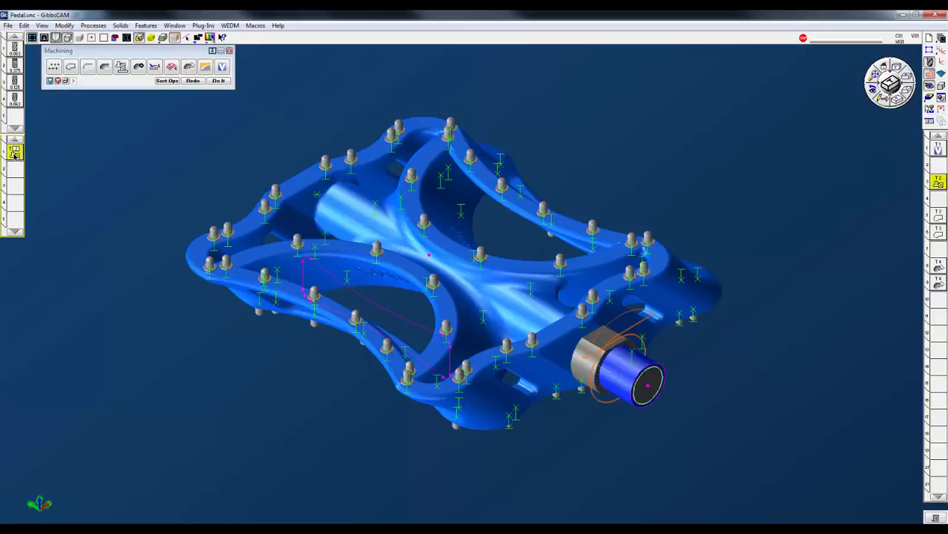
left_click_drag(189, 305, 181, 101)
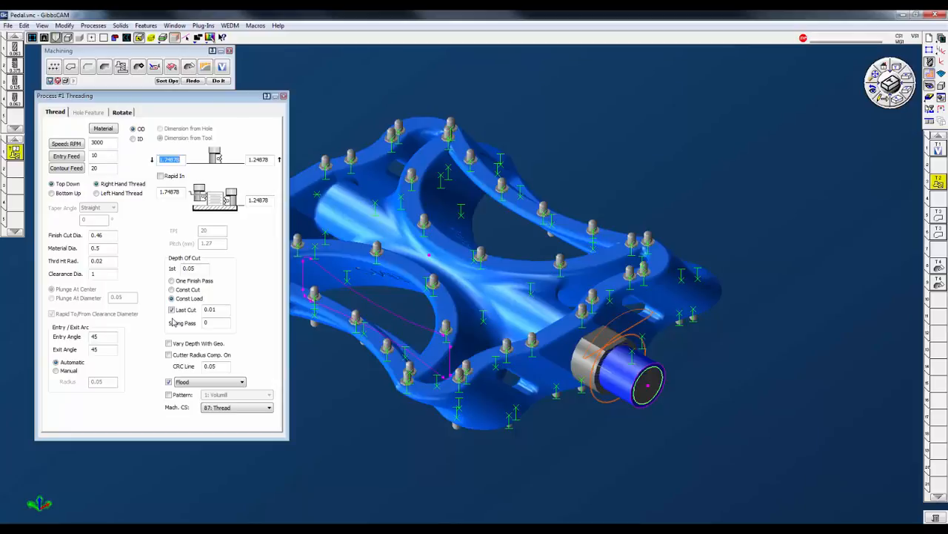
Step: Bring the pedal's shaft into view, toggle Vary Depth With Geo. on and back off in the threading process, and close it
middle_click_drag(591, 431, 598, 346)
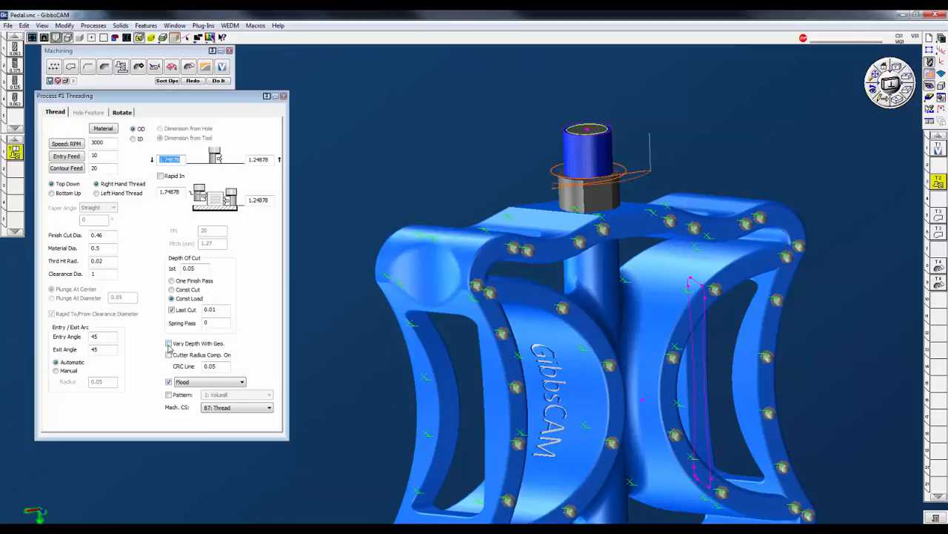
left_click(169, 344)
left_click(169, 344)
left_click(516, 221)
left_click(575, 211)
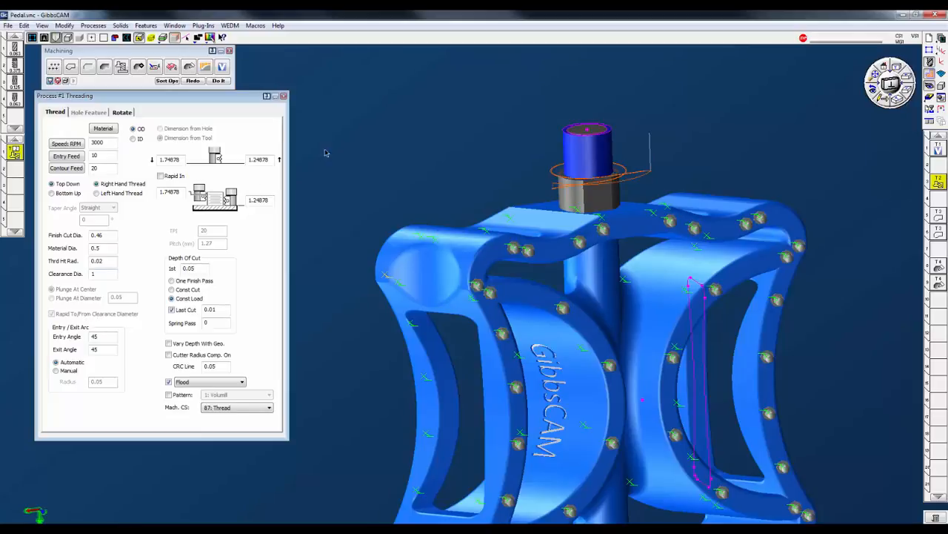
left_click(283, 97)
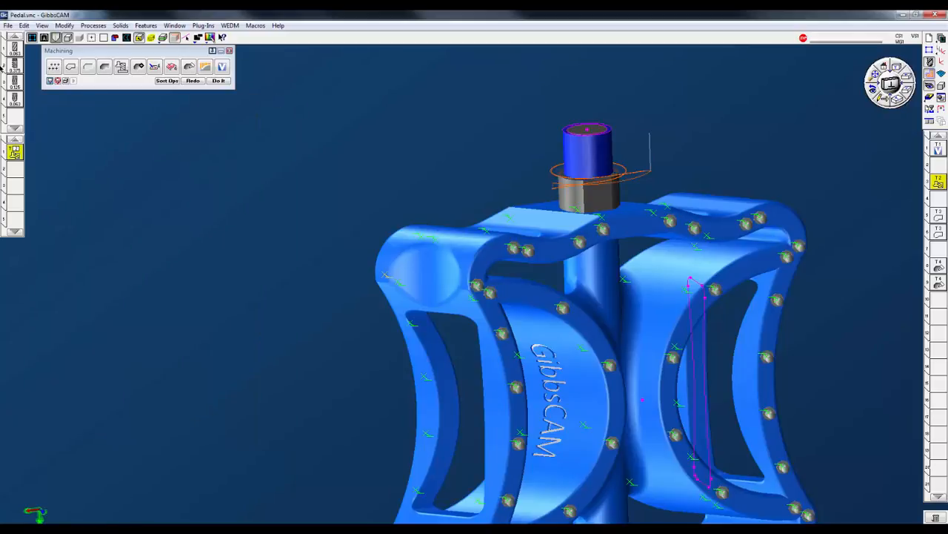
Step: Open milling tool #2 as a full-profile thread mill and enlarge its tool definition window
double_click(15, 68)
left_click_drag(626, 222, 235, 102)
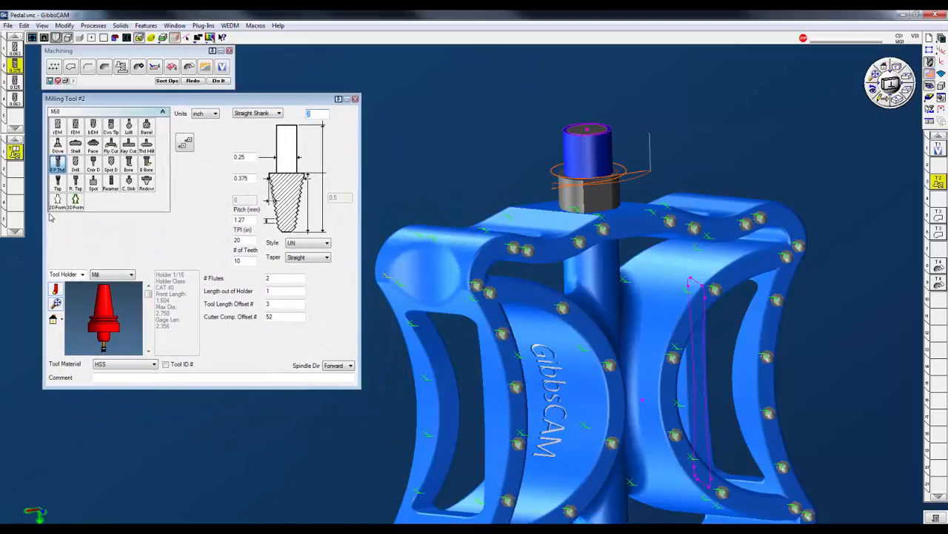
left_click(57, 165)
scroll(115, 344, "up", 5)
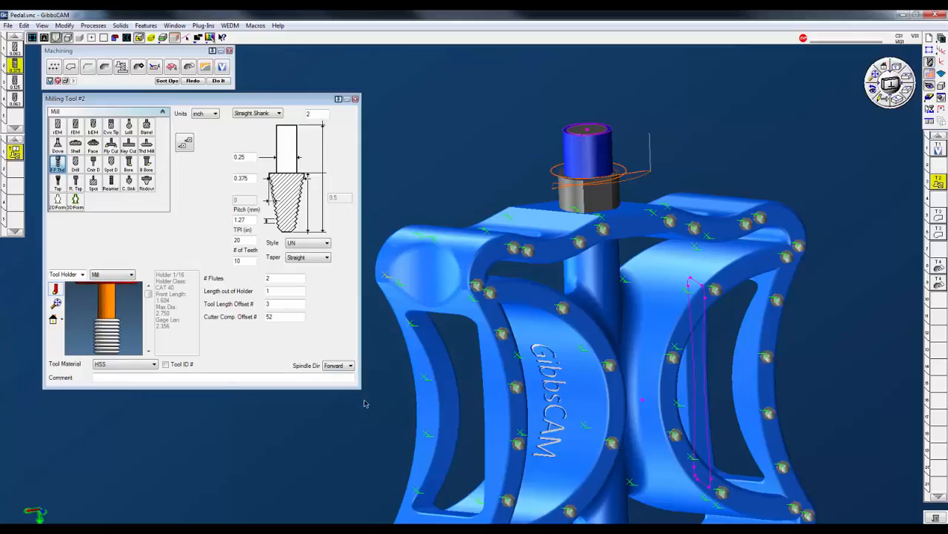
left_click_drag(360, 387, 511, 467)
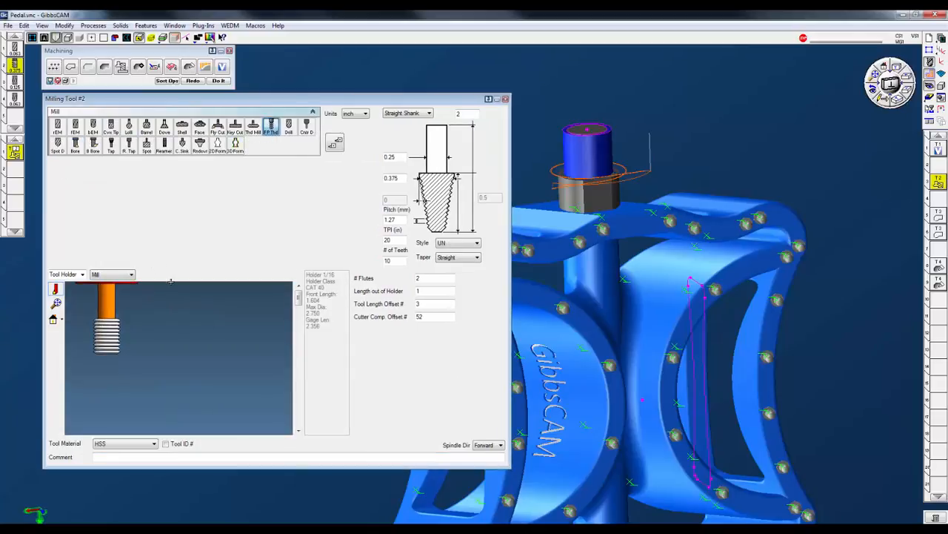
Step: Examine the thread mill's teeth up close in the rendered tool preview
scroll(122, 339, "down", 2)
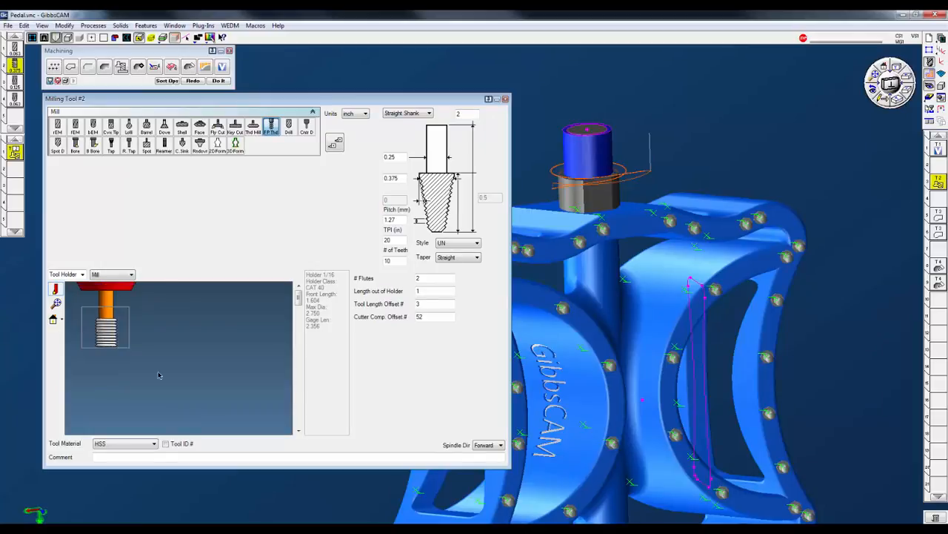
left_click_drag(145, 363, 164, 383)
middle_click_drag(158, 361, 174, 389)
scroll(202, 398, "down", 1)
scroll(202, 397, "up", 3)
scroll(201, 397, "down", 3)
scroll(202, 397, "up", 2)
scroll(174, 389, "up", 2)
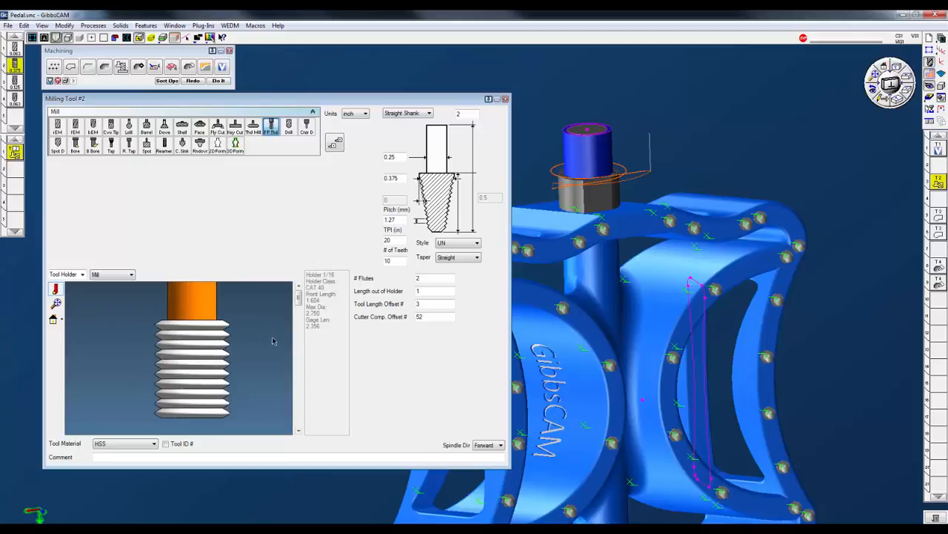
Step: Try the thread mill with 1 and 2 teeth, and restore its number of teeth to 10
double_click(398, 264)
type("1")
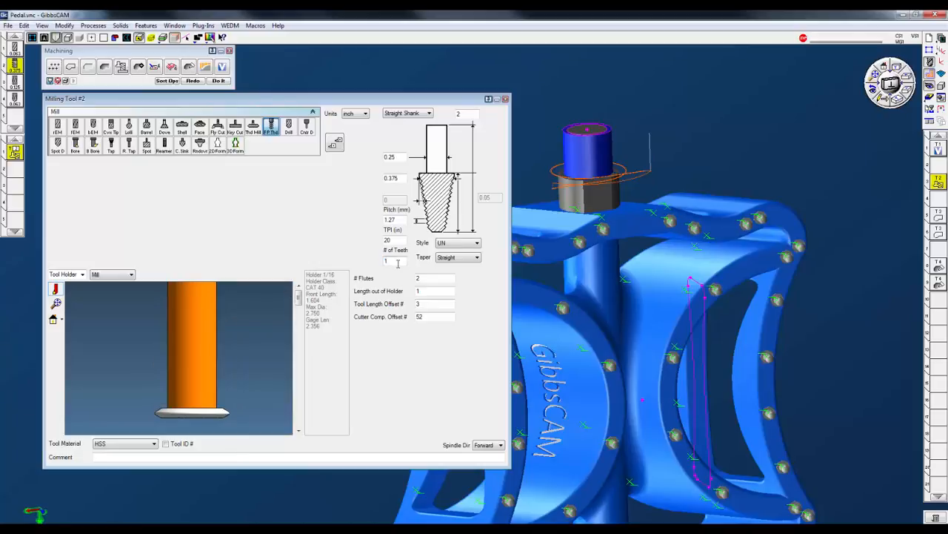
type(".2")
left_click(437, 279)
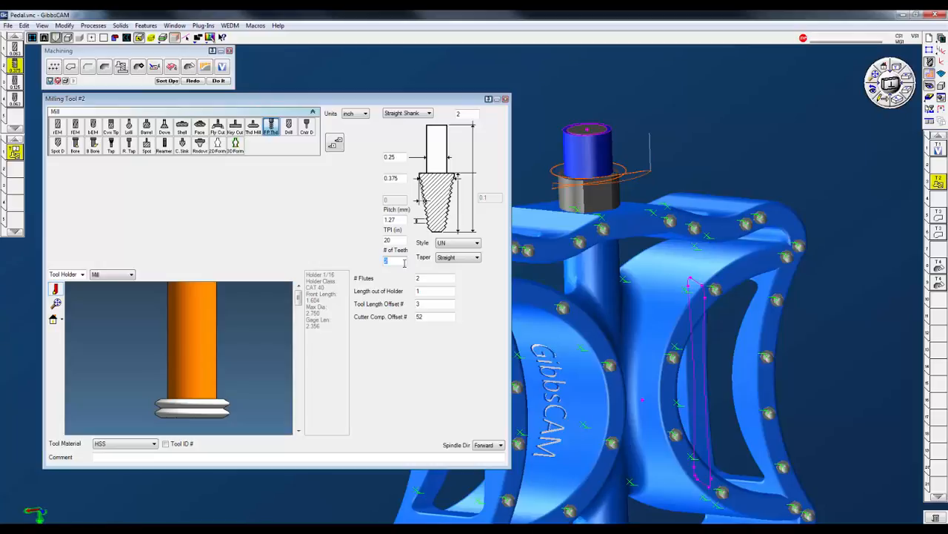
type("10")
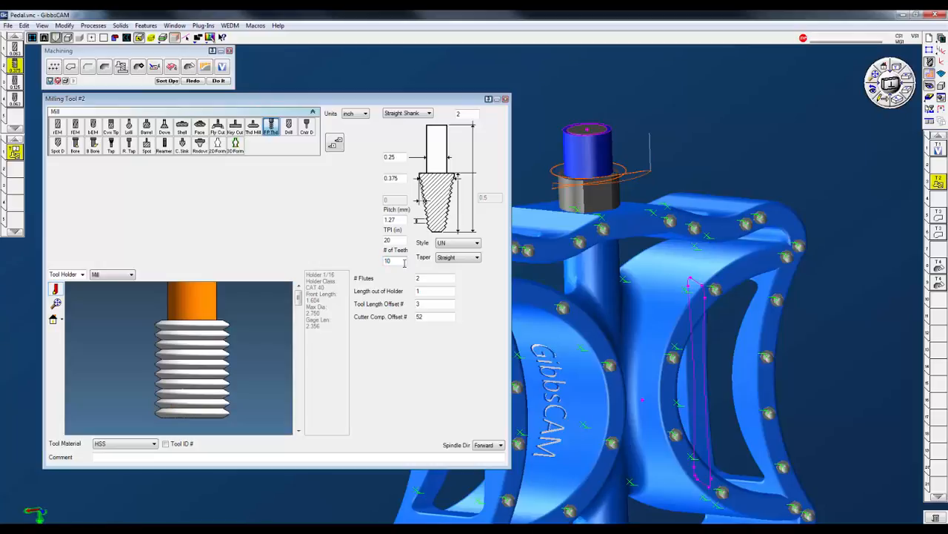
left_click(428, 278)
Step: Review the available thread styles and give the thread mill an Other taper with a value of 5
left_click(477, 244)
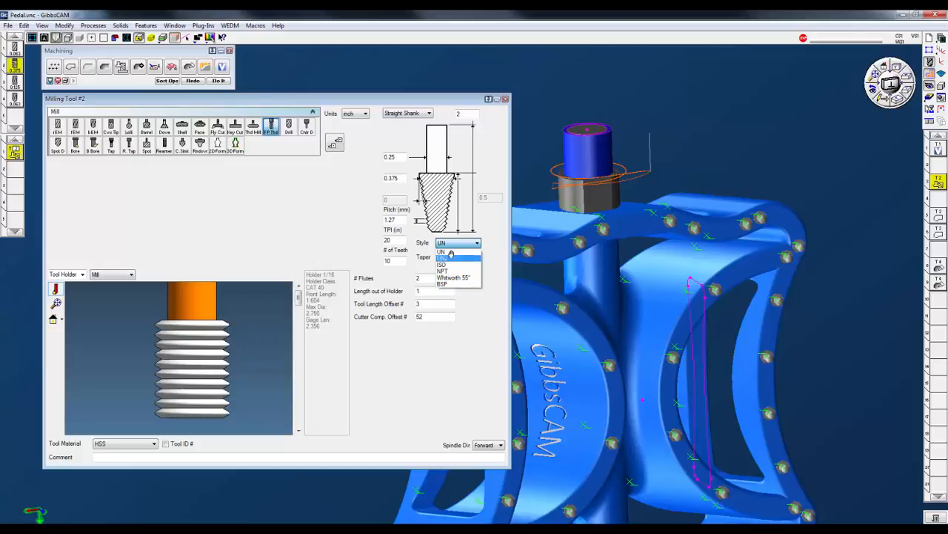
left_click(501, 245)
left_click(475, 258)
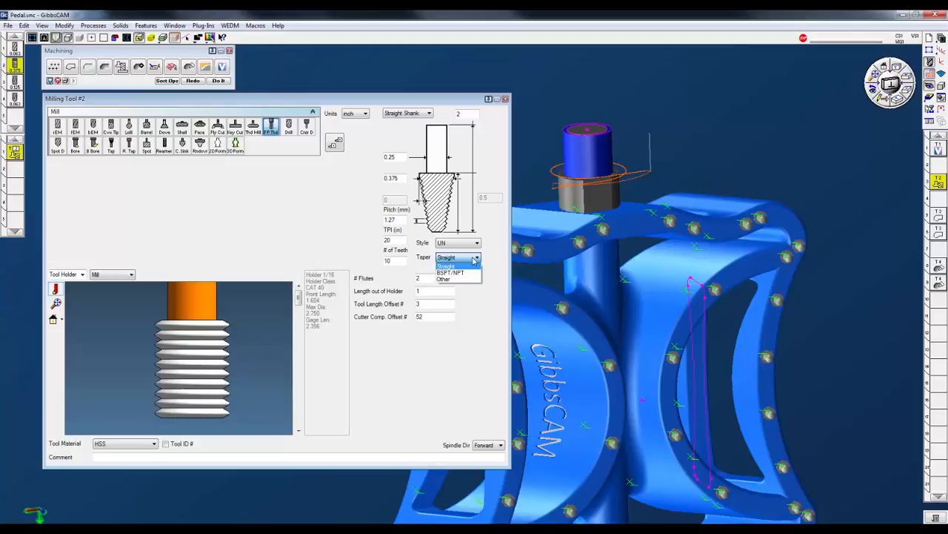
left_click(455, 279)
double_click(403, 200)
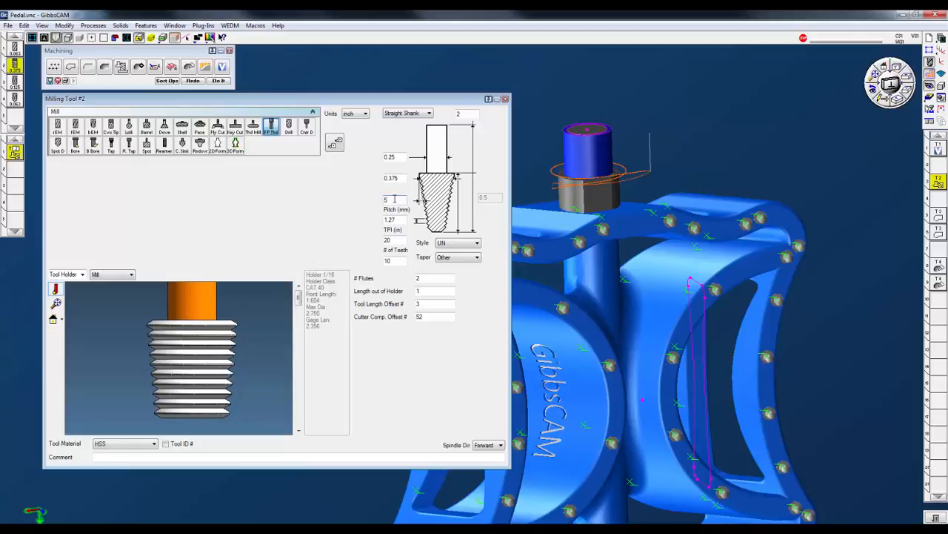
Step: Try the BSPT/NPT taper with the BSP thread style on the thread mill
left_click(464, 258)
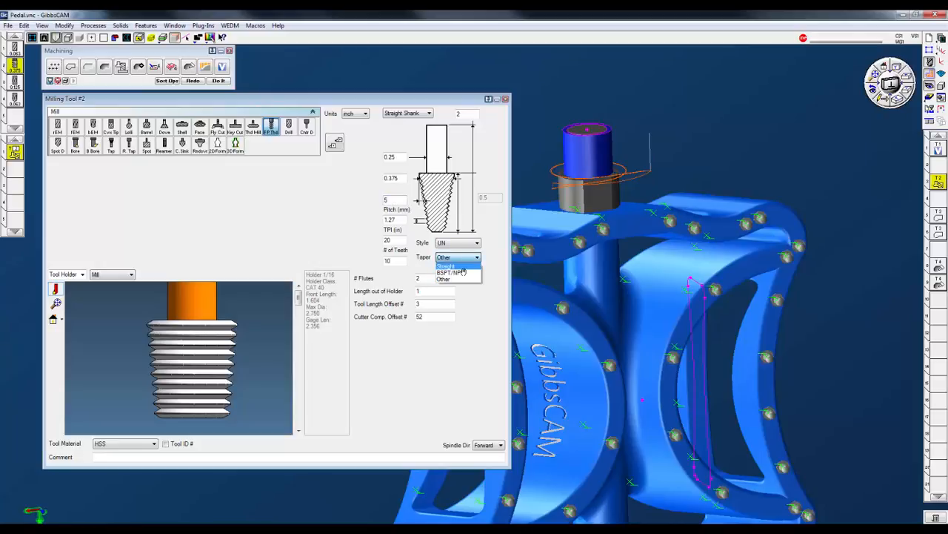
left_click(461, 272)
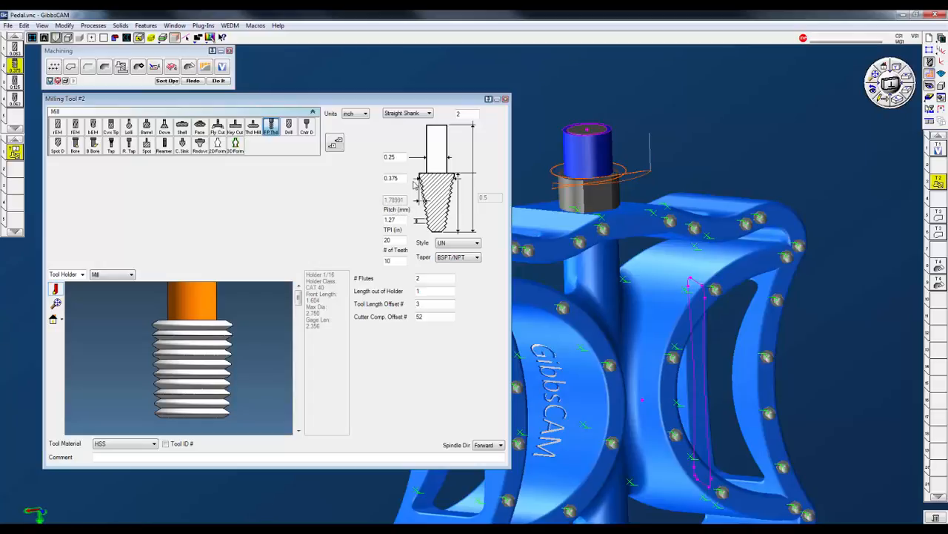
left_click(465, 244)
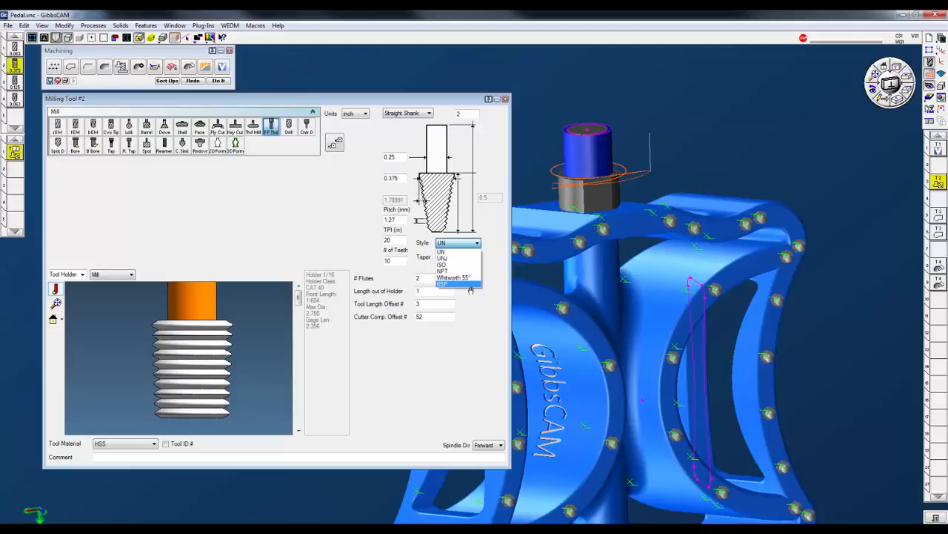
left_click(463, 285)
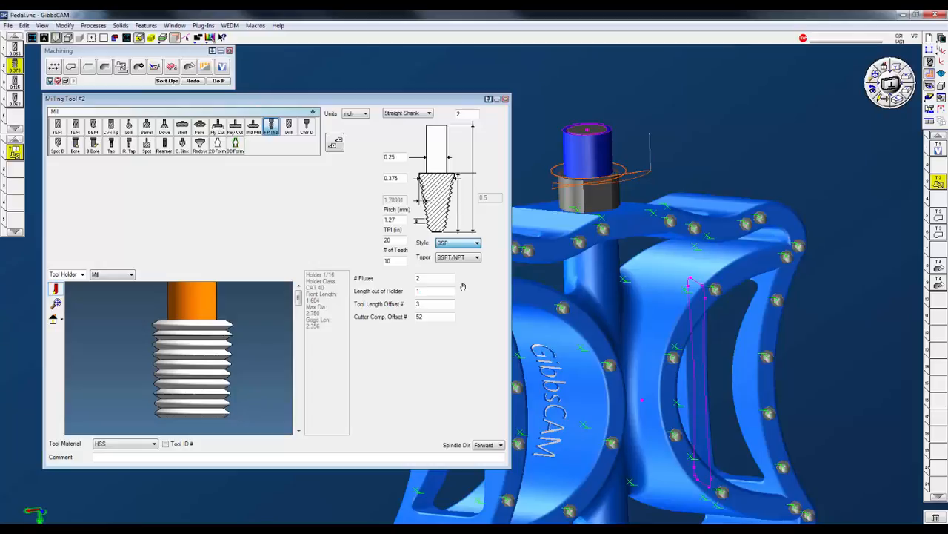
Step: Set the thread mill's style to ISO and its taper to Straight, and close the tool definition
left_click(470, 247)
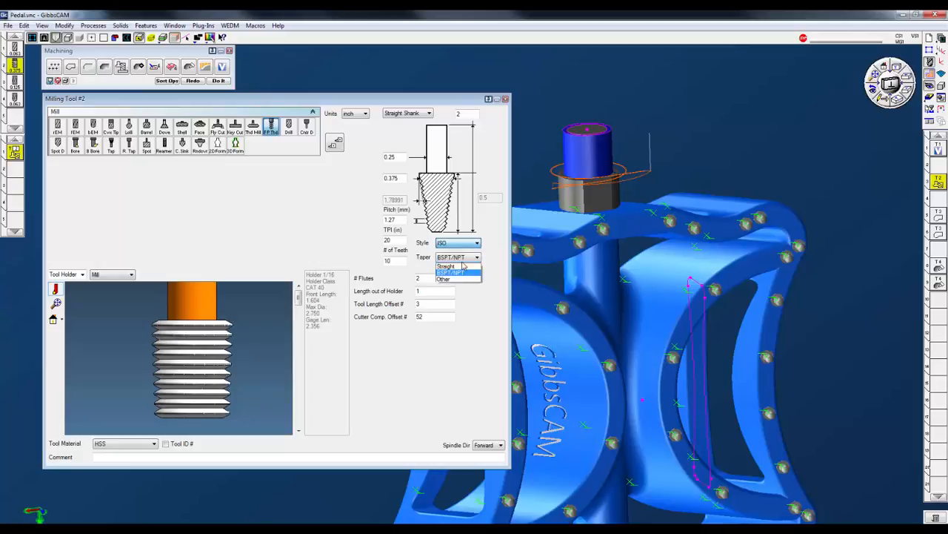
left_click(458, 266)
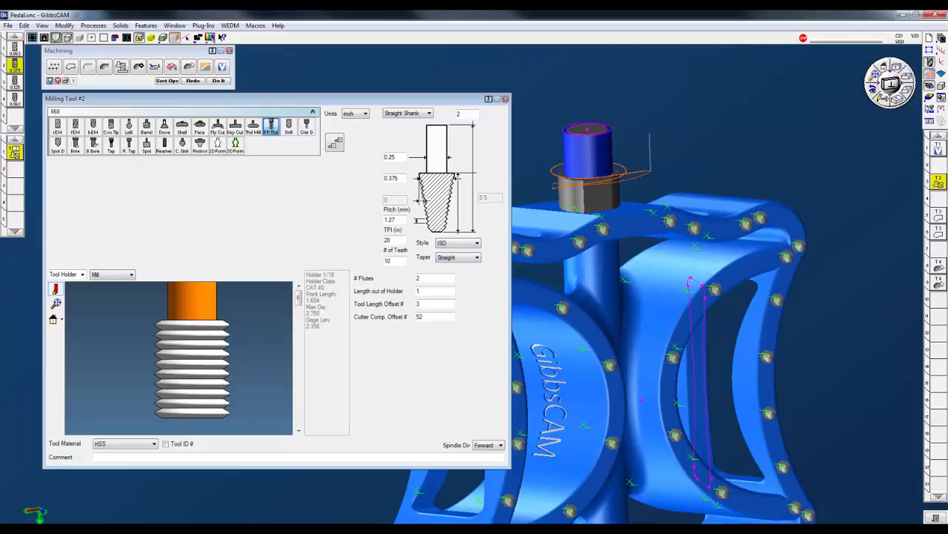
left_click(506, 99)
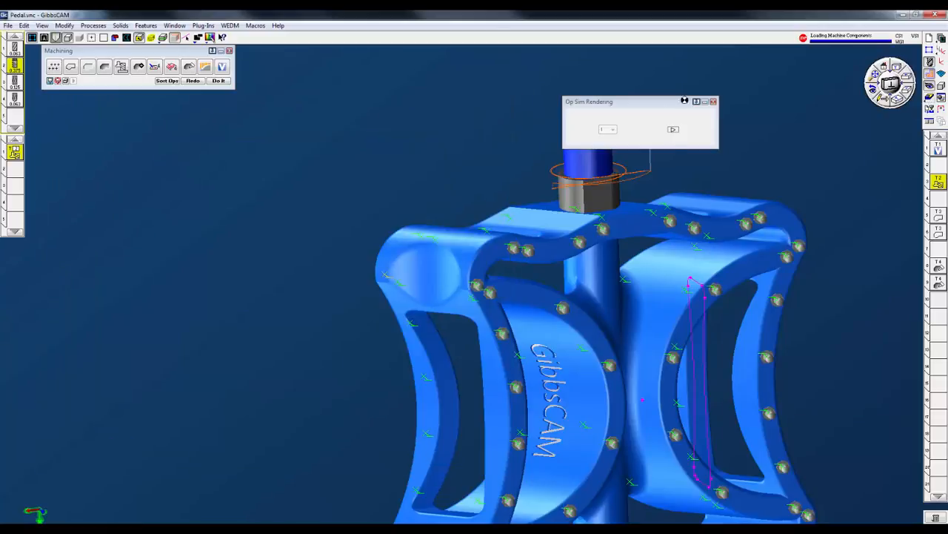
Step: Run the rendered simulation of the thread milling operation on the pedal's spindle end
middle_click_drag(775, 380, 641, 415)
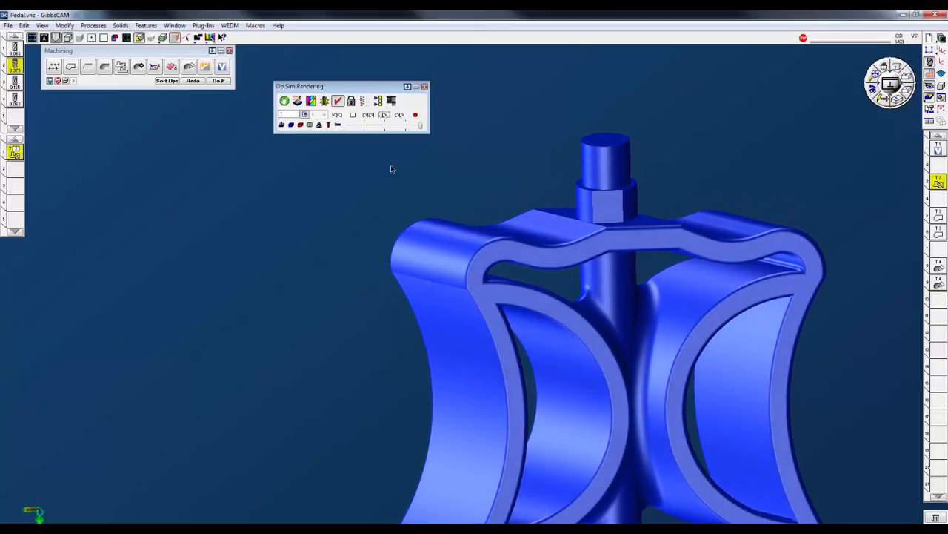
left_click(402, 126)
left_click(378, 100)
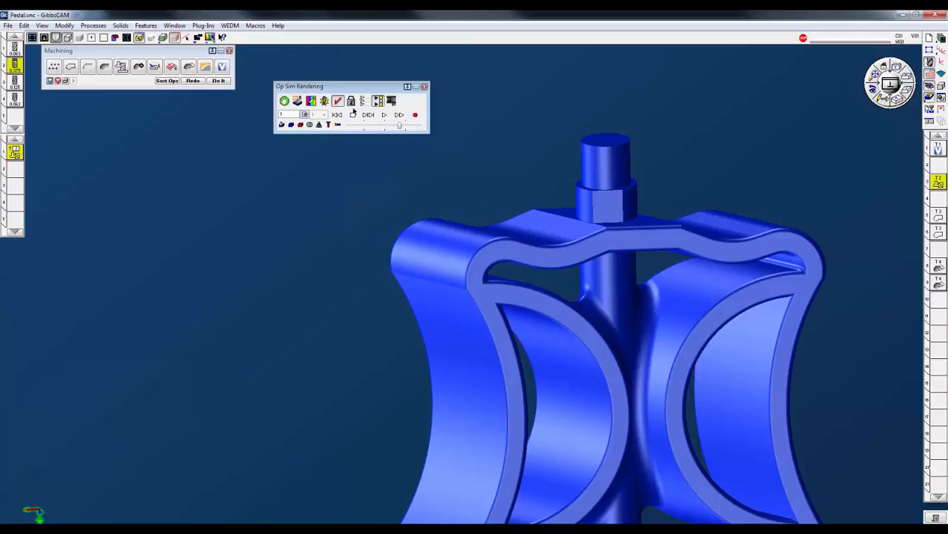
left_click(386, 116)
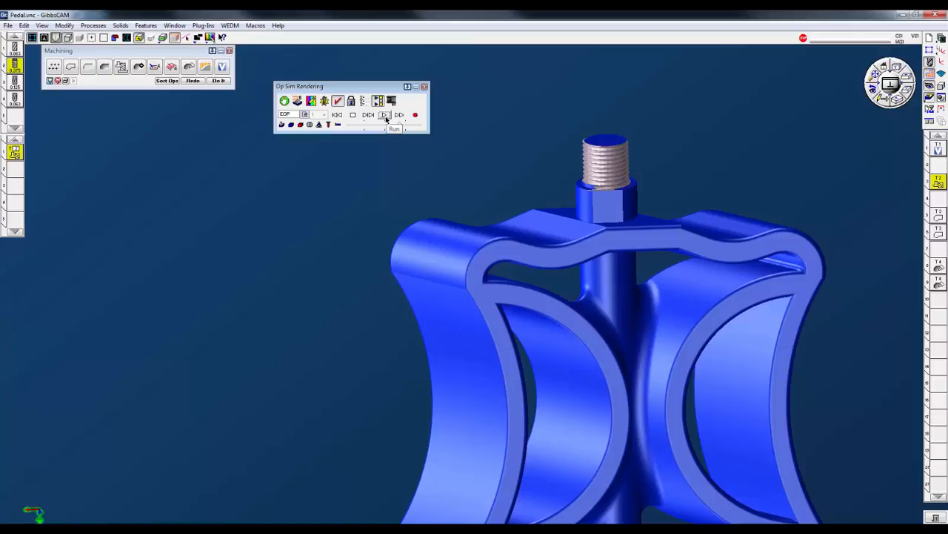
Step: Reset the thread milling simulation and replay it at a slower speed
left_click(378, 126)
left_click(354, 115)
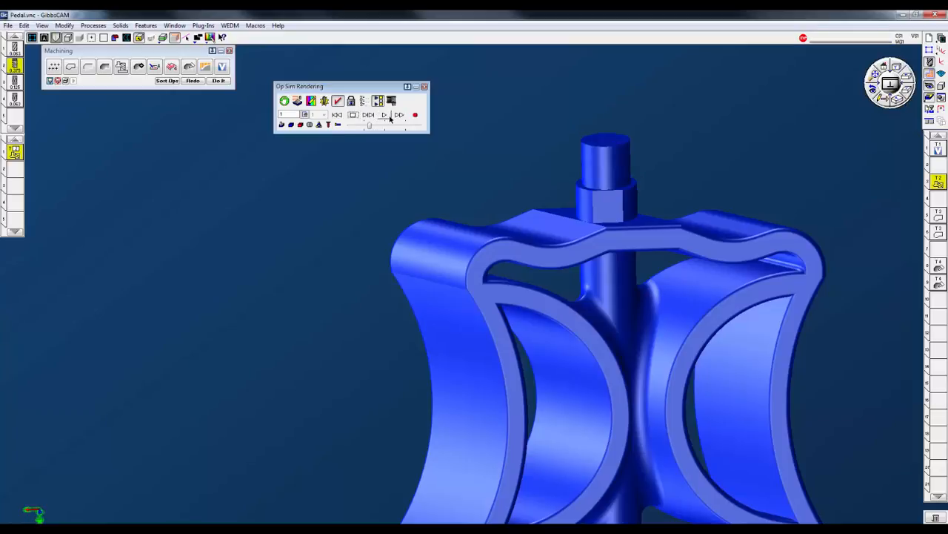
left_click(384, 115)
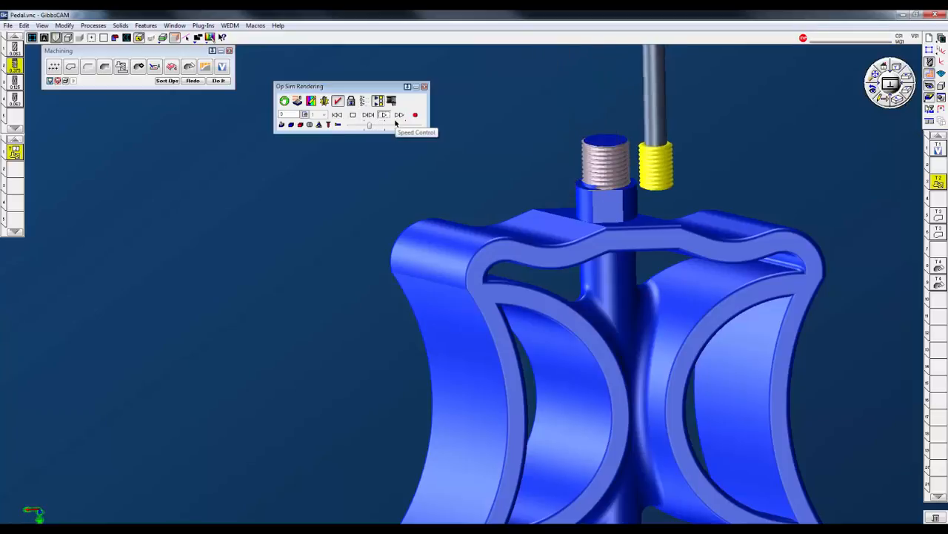
middle_click_drag(620, 360, 585, 389)
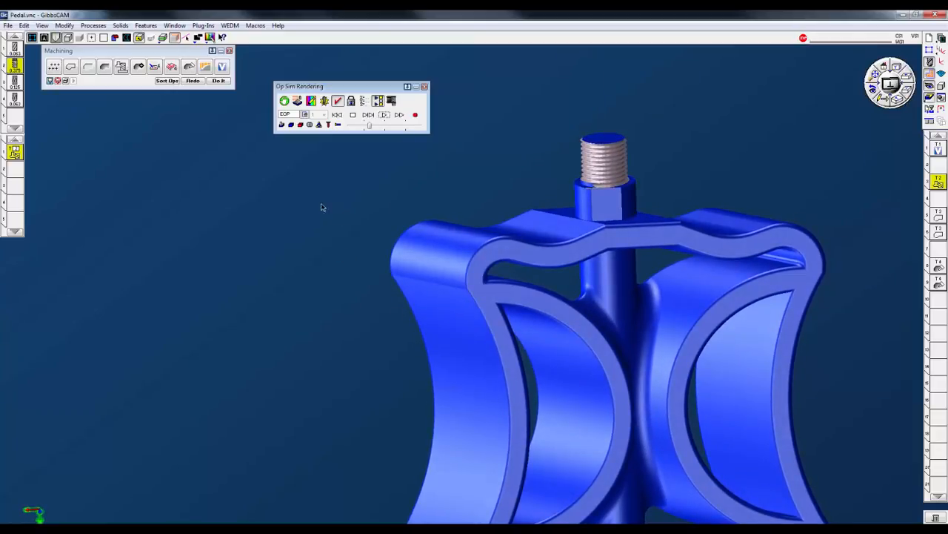
Step: Review the thread mill definition and the Threading process settings, and close both along with the simulation
double_click(17, 69)
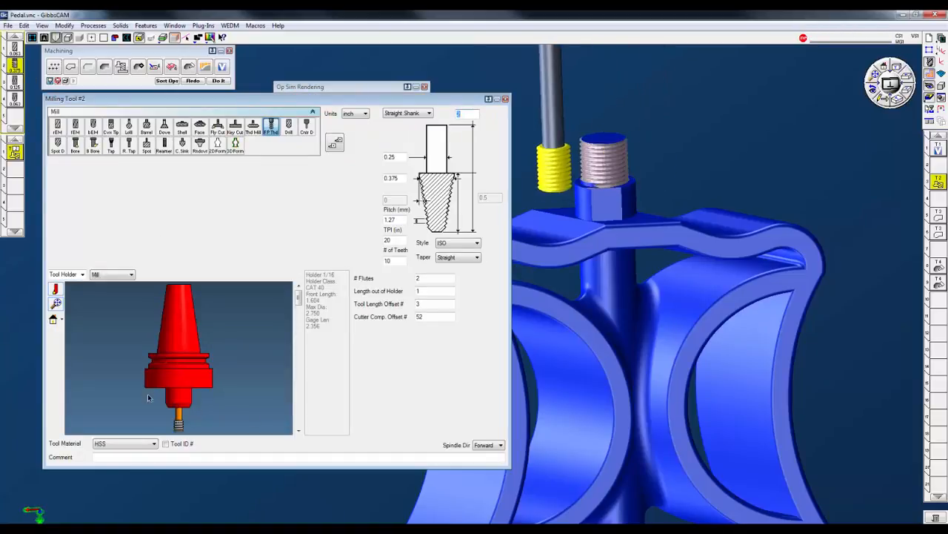
double_click(15, 153)
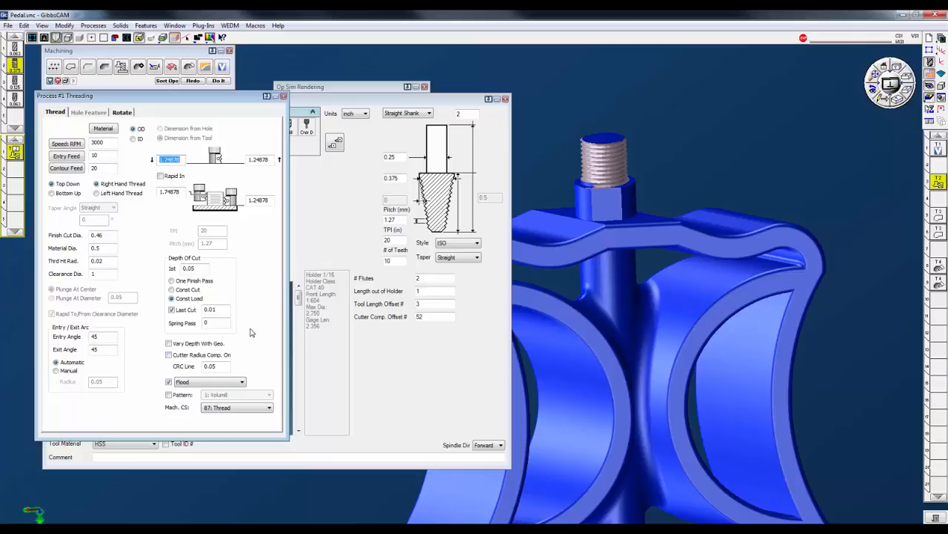
left_click(283, 97)
mouse_move(285, 99)
left_mouse_down()
mouse_move(312, 170)
mouse_move(303, 127)
mouse_move(267, 99)
left_mouse_up()
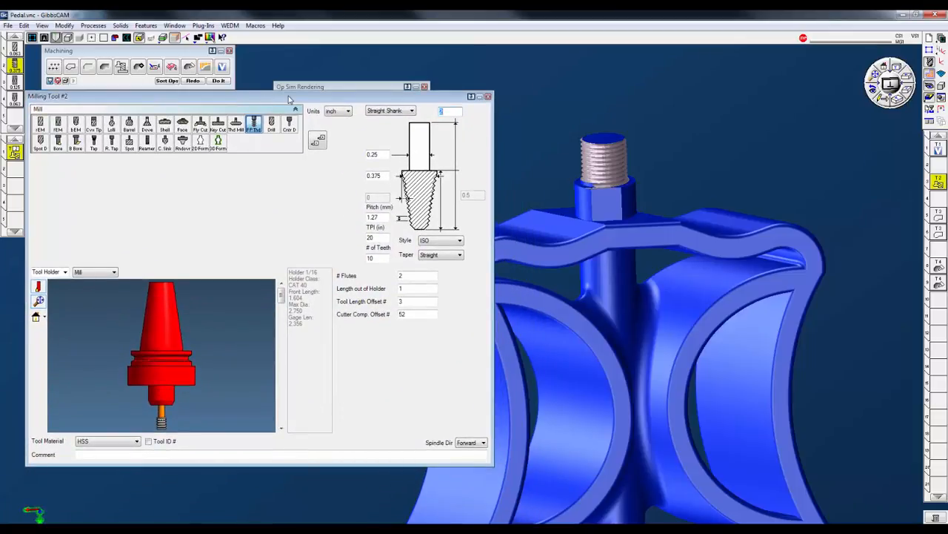
left_click_drag(495, 141, 379, 143)
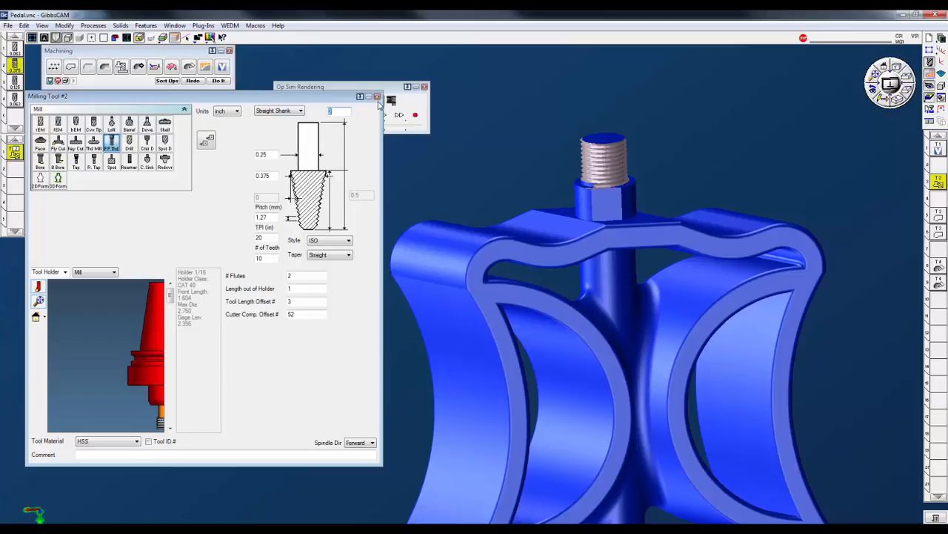
left_click(376, 97)
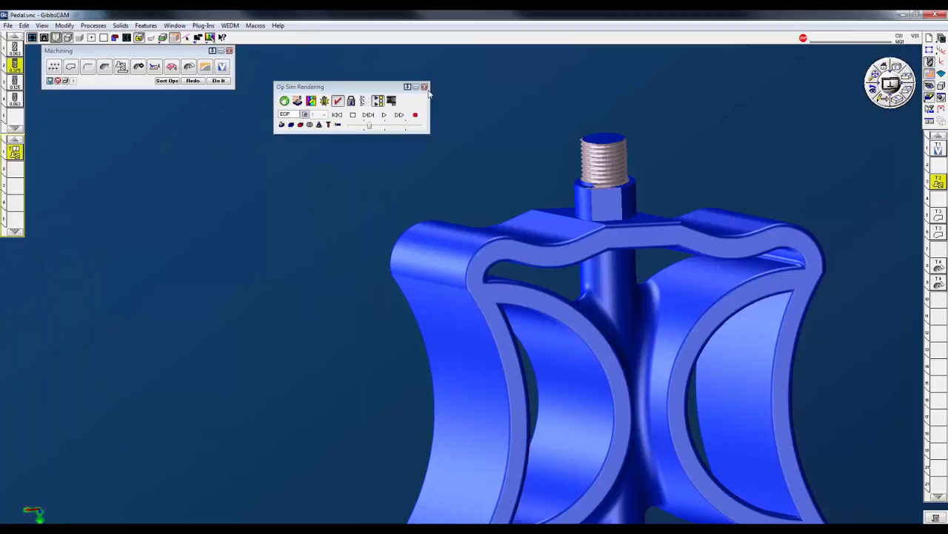
left_click(424, 87)
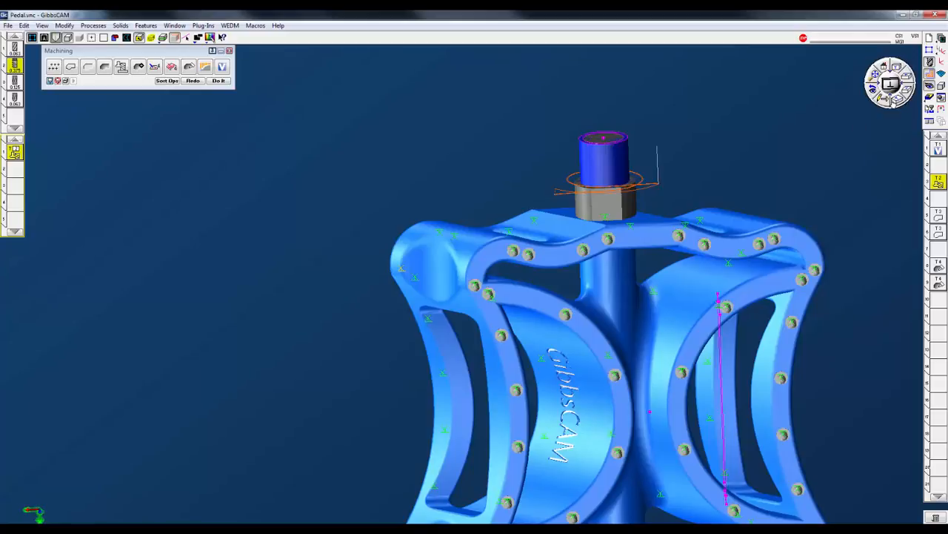
Step: Move the cylinder and thread body at the spindle end into the Body Bag, and hide the geometry and coordinate system markers
left_click(893, 102)
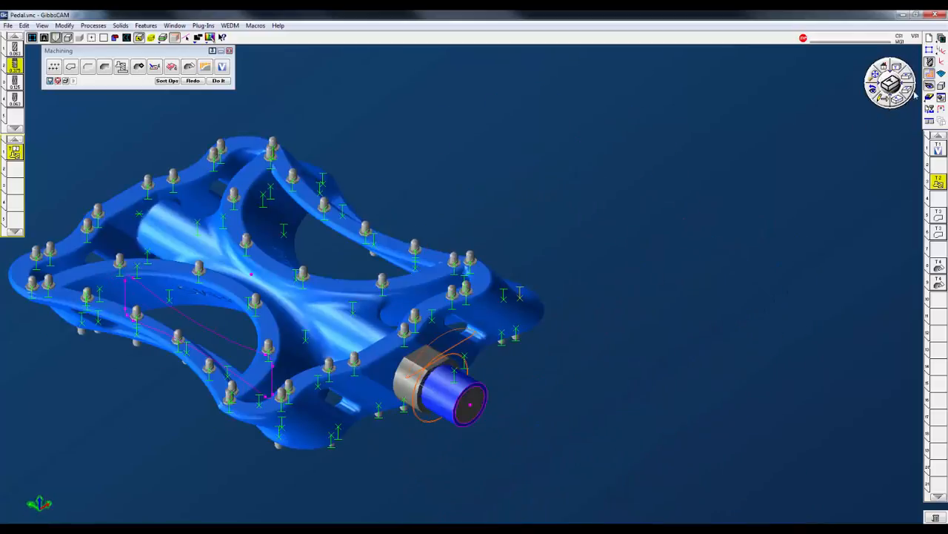
left_click(941, 97)
left_click(431, 402)
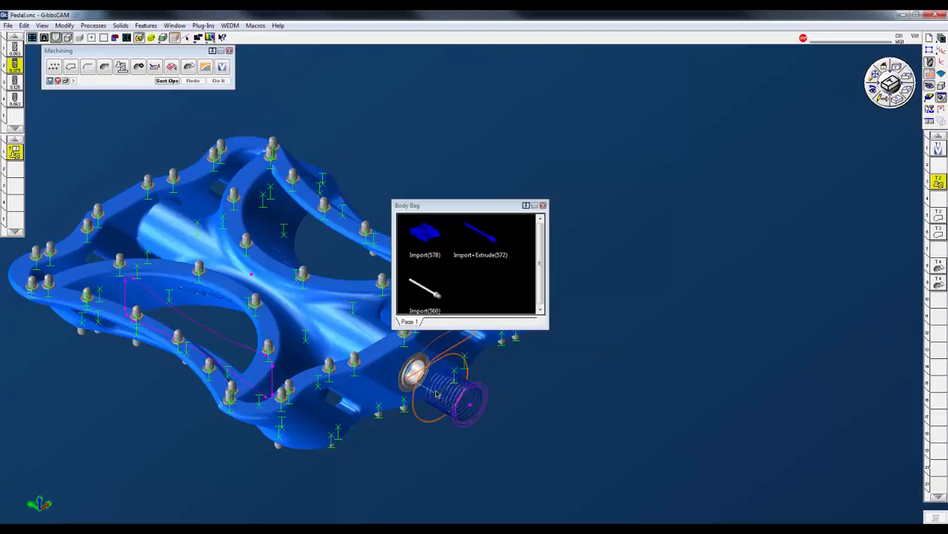
left_click(454, 401)
left_click(452, 398)
scroll(452, 398, "up", 5)
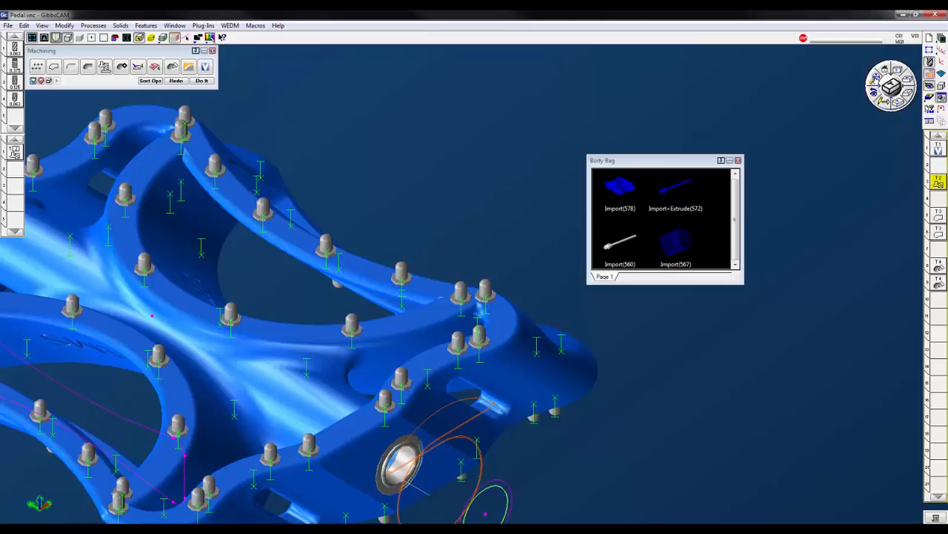
left_click(892, 88)
left_click(739, 161)
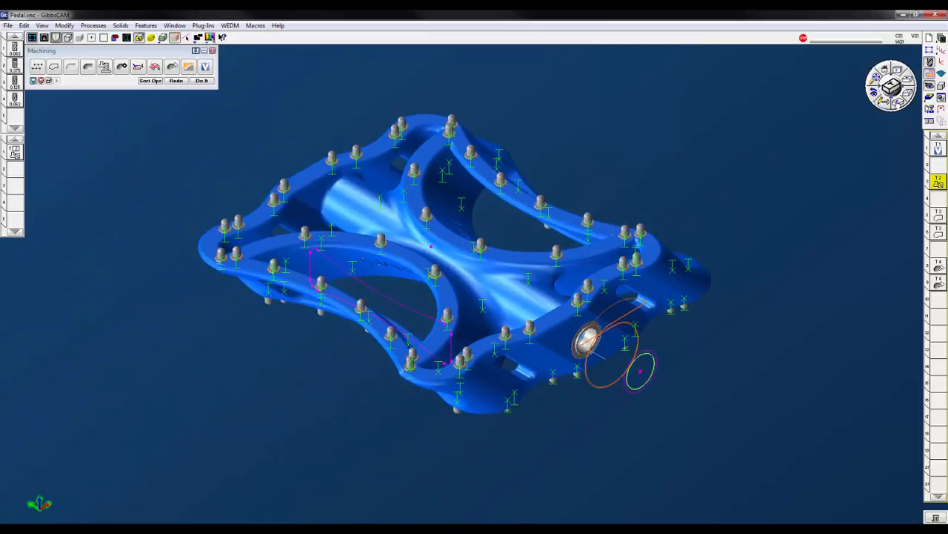
left_click(33, 38)
left_click(56, 38)
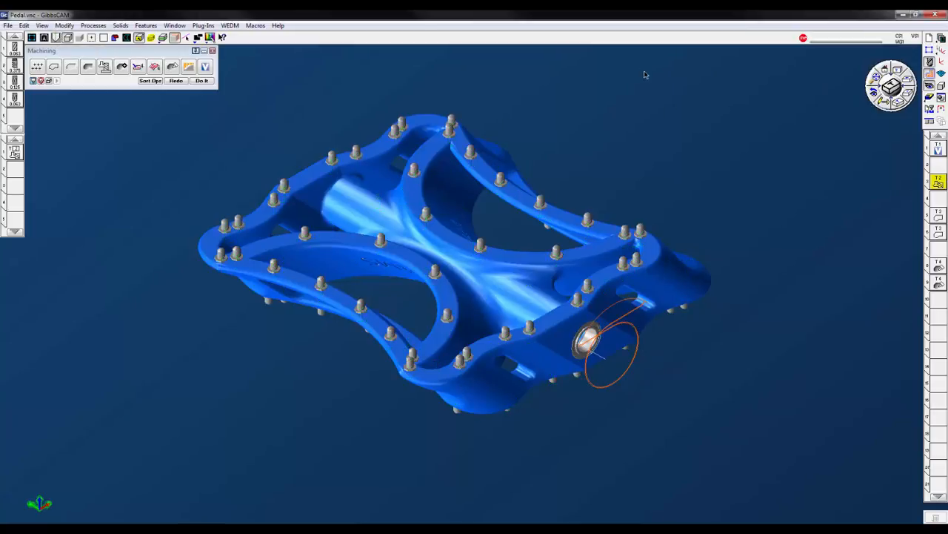
Step: Load the first T4 operation on the pedal's end recesses and show the surface path settings of its 5-Axis process
left_click(939, 266)
middle_click_drag(831, 255, 733, 224)
scroll(676, 405, "down", 2)
scroll(677, 379, "up", 2)
scroll(720, 404, "down", 3)
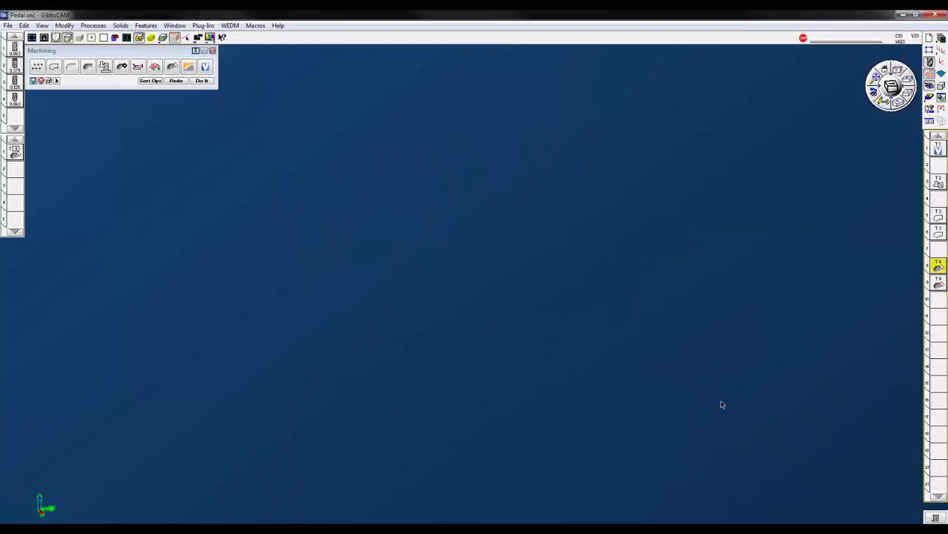
left_click(876, 78)
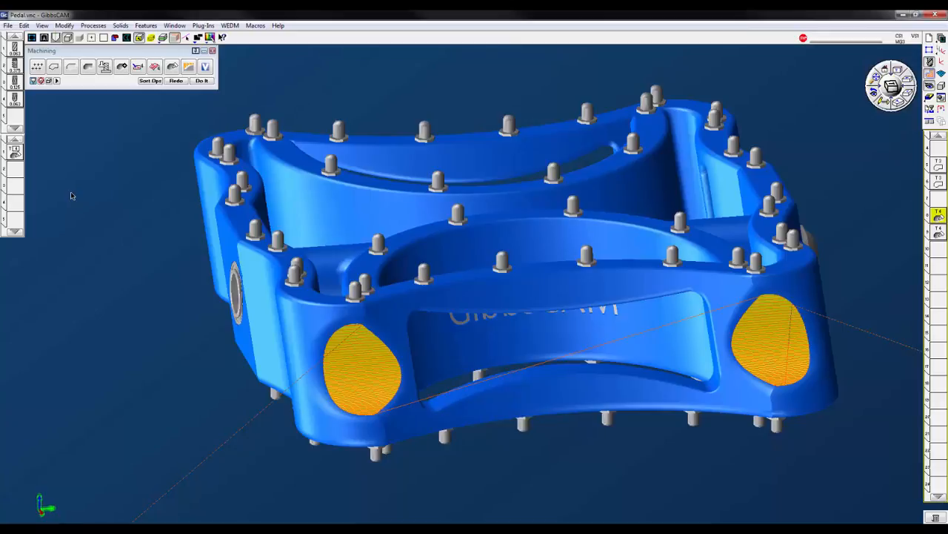
middle_click_drag(494, 458, 473, 422)
double_click(15, 151)
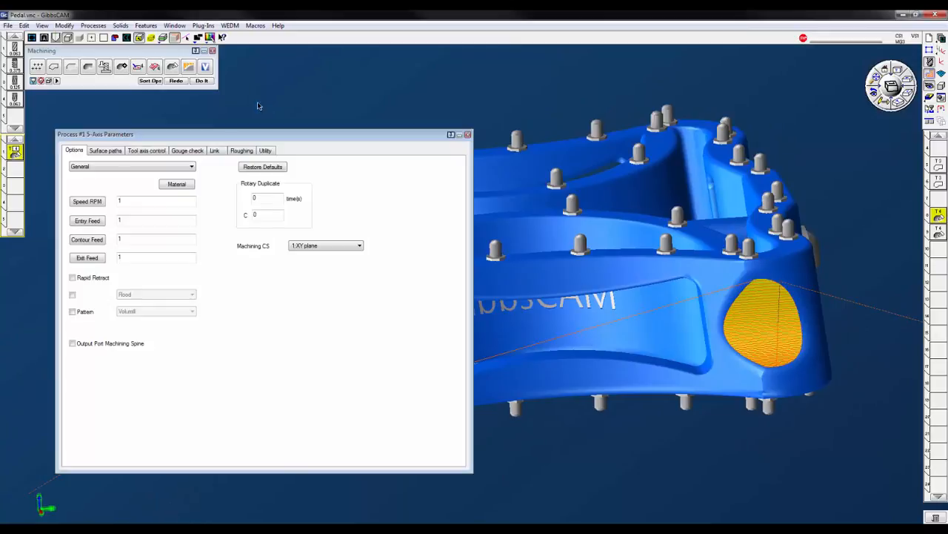
left_click(104, 153)
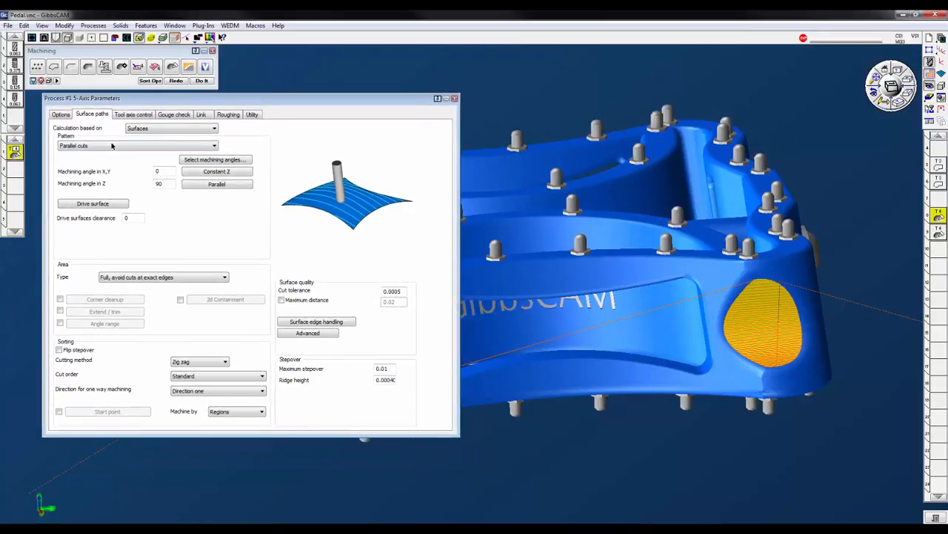
middle_click_drag(807, 395, 787, 421)
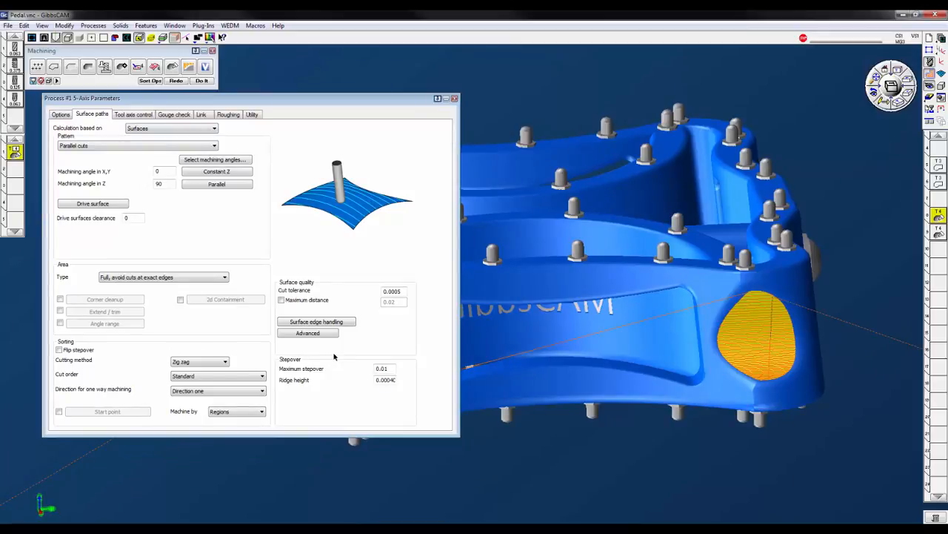
middle_click_drag(613, 442, 512, 458)
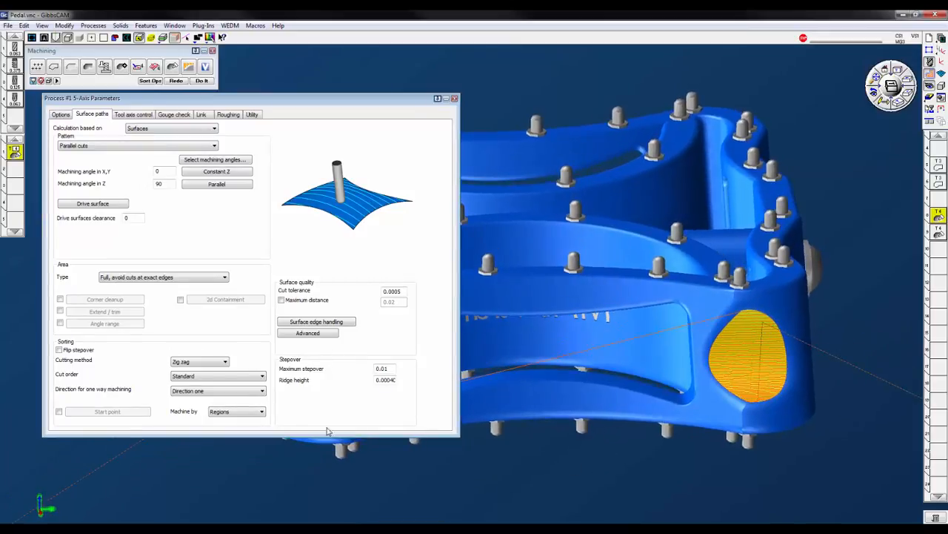
Step: Enable Extend / trim for the surface paths and set the tangential start and end extensions to 0.1
left_click(60, 311)
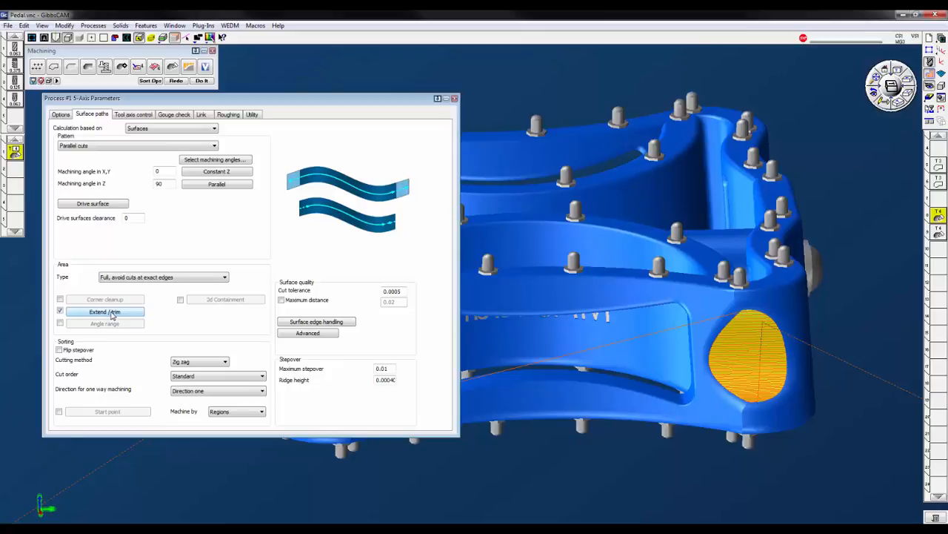
left_click(114, 313)
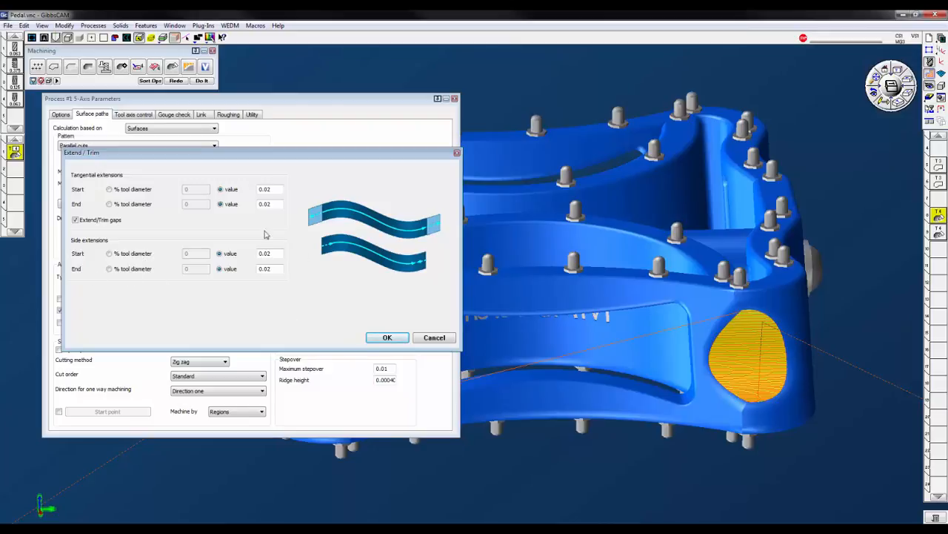
left_click(275, 190)
type(".1")
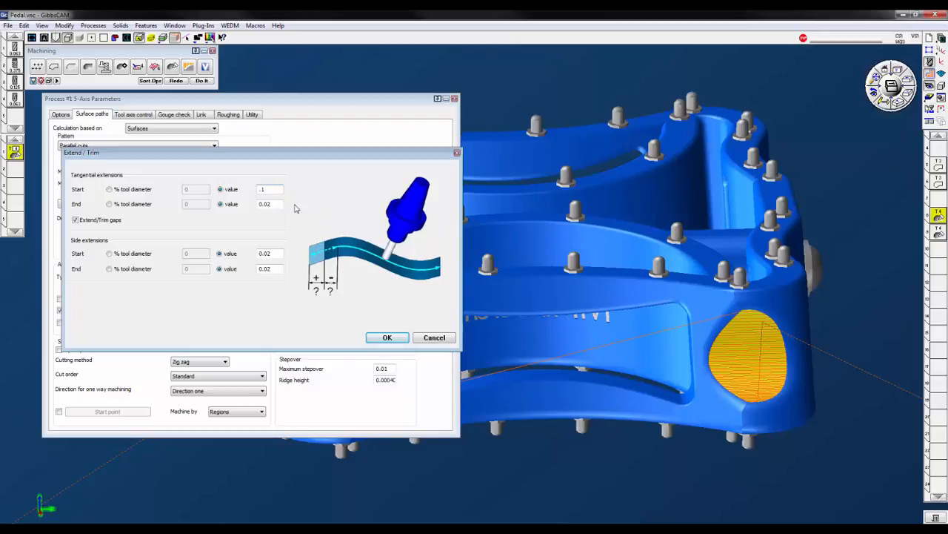
left_click(273, 205)
type(".1")
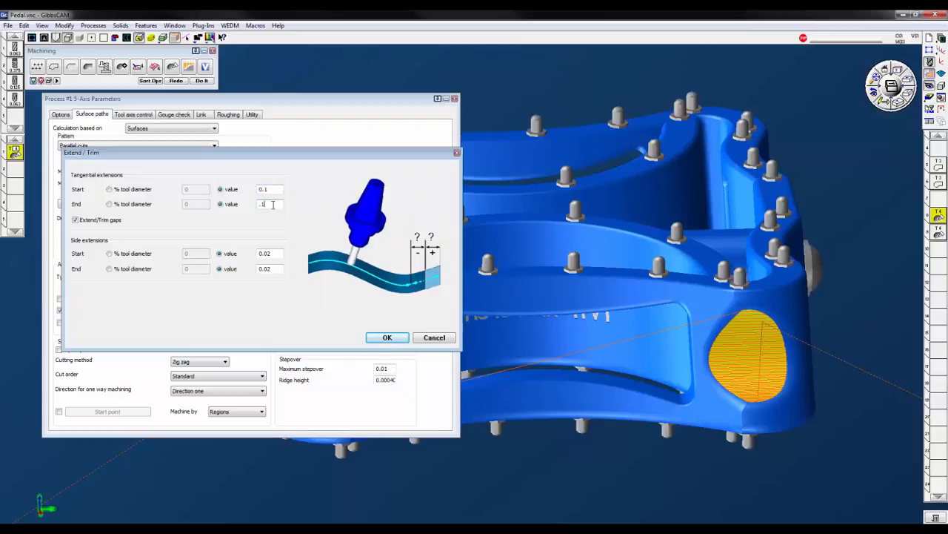
left_click(385, 337)
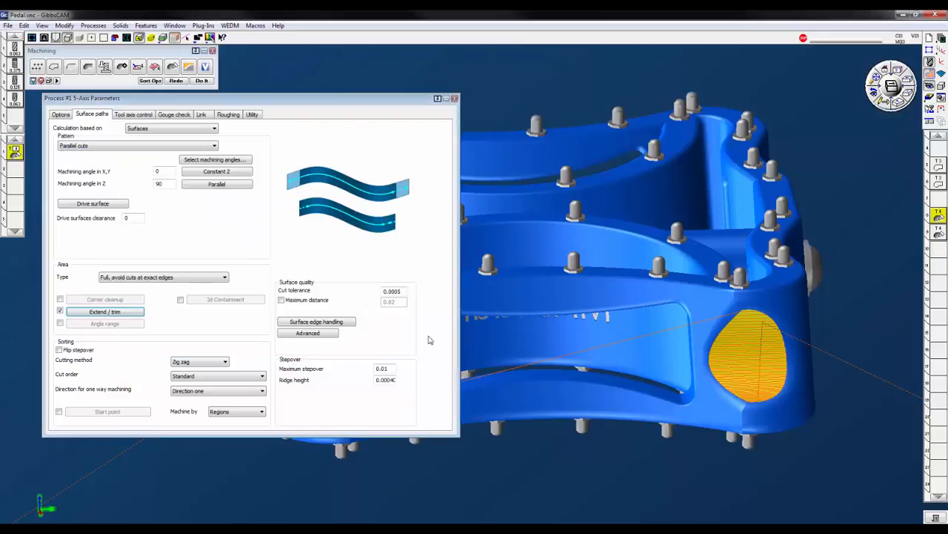
Step: Recalculate the 5-axis toolpath and highlight the two recessed end faces to compare them with the extended cuts
left_click(175, 82)
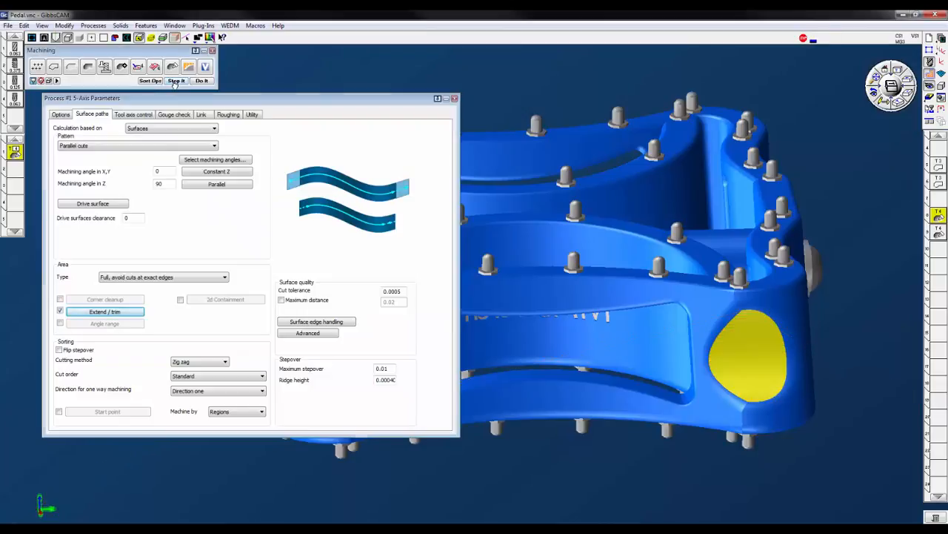
left_click_drag(339, 105, 258, 129)
left_click(568, 452)
scroll(563, 450, "down", 3)
scroll(485, 471, "up", 2)
middle_click_drag(448, 457, 521, 383)
scroll(496, 273, "up", 1)
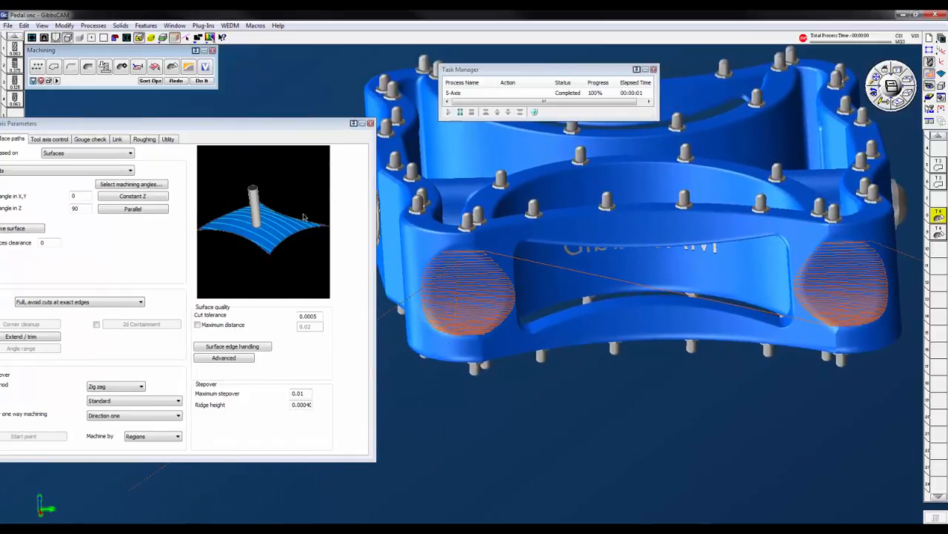
left_click(468, 291)
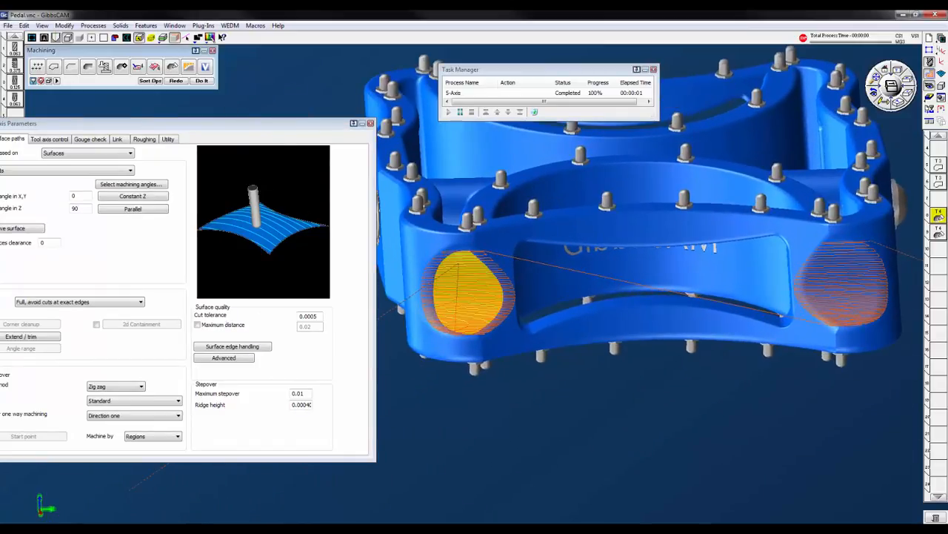
left_click(844, 297, "shift")
Step: Turn off Extend/Trim gaps in the surface path extensions and recalculate the 5-axis toolpath
left_click_drag(138, 124, 223, 112)
left_click(91, 324)
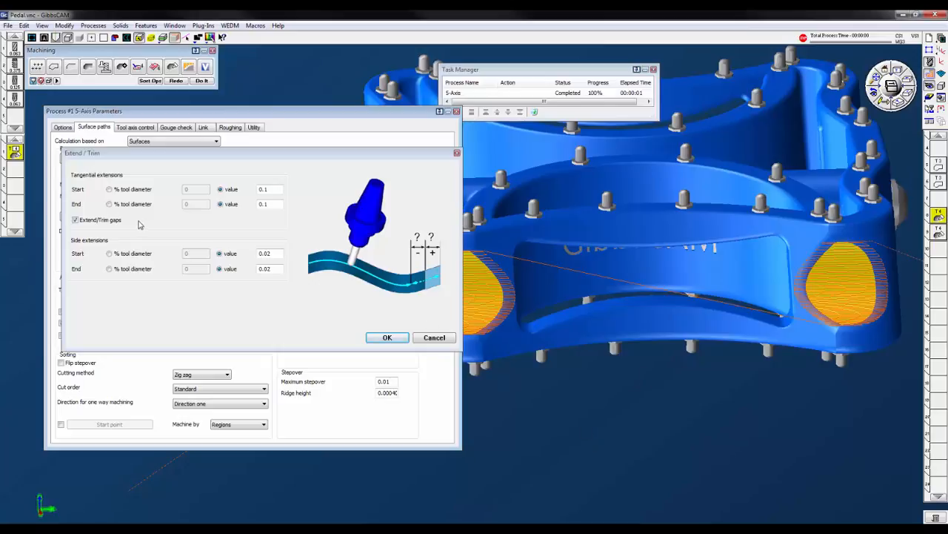
left_click(74, 220)
left_click(386, 337)
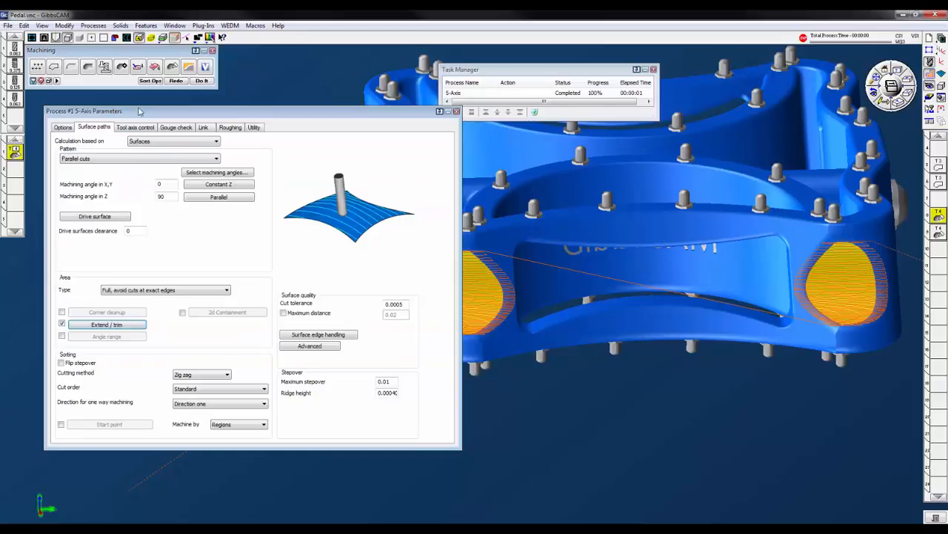
left_click(177, 82)
mouse_move(376, 117)
left_mouse_down()
mouse_move(292, 145)
mouse_move(256, 145)
left_mouse_up()
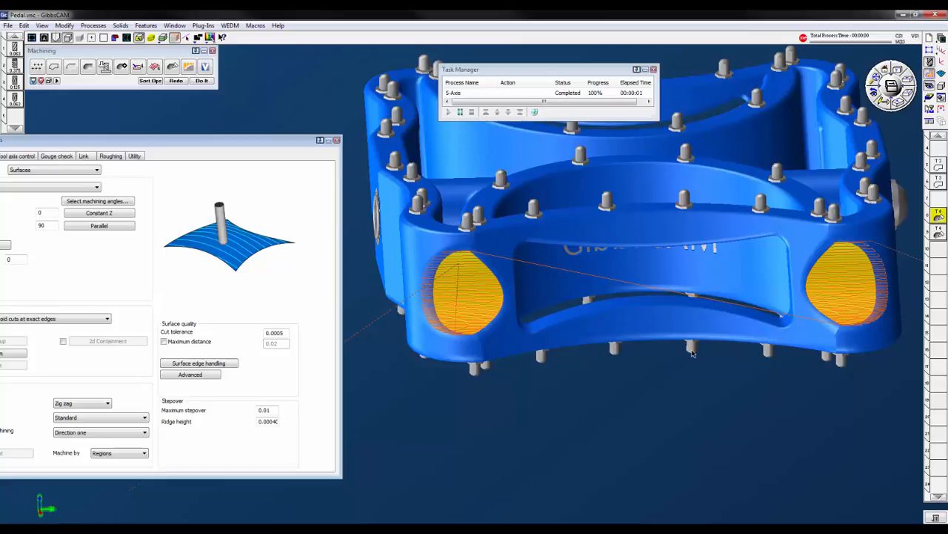
left_click_drag(275, 143, 438, 137)
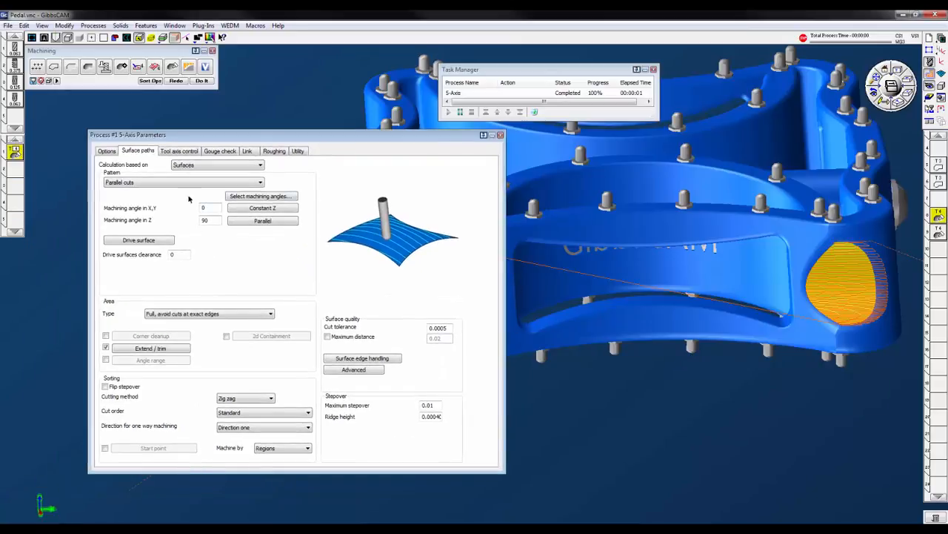
Step: Turn on Extend/Trim gaps in the surface path extensions and recalculate the 5-axis toolpath
left_click(124, 349)
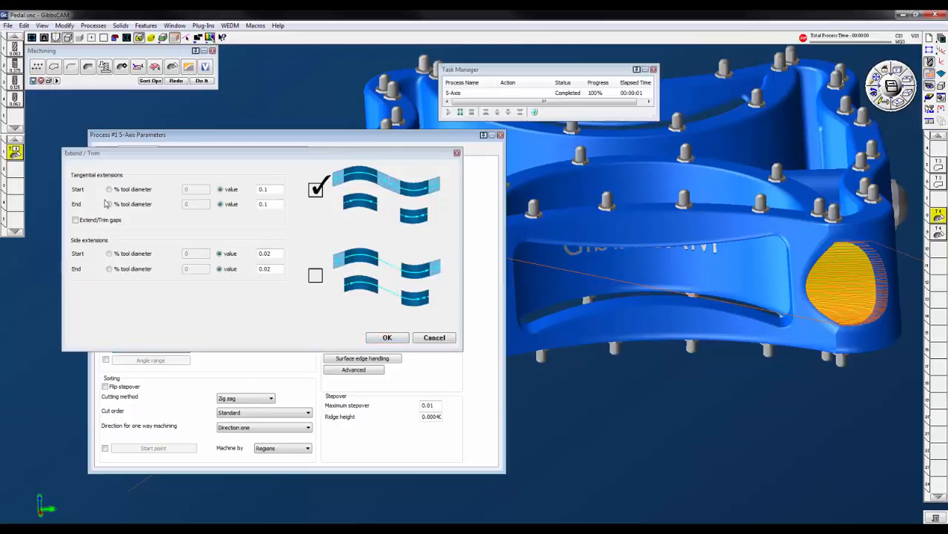
left_click(386, 338)
left_click(175, 81)
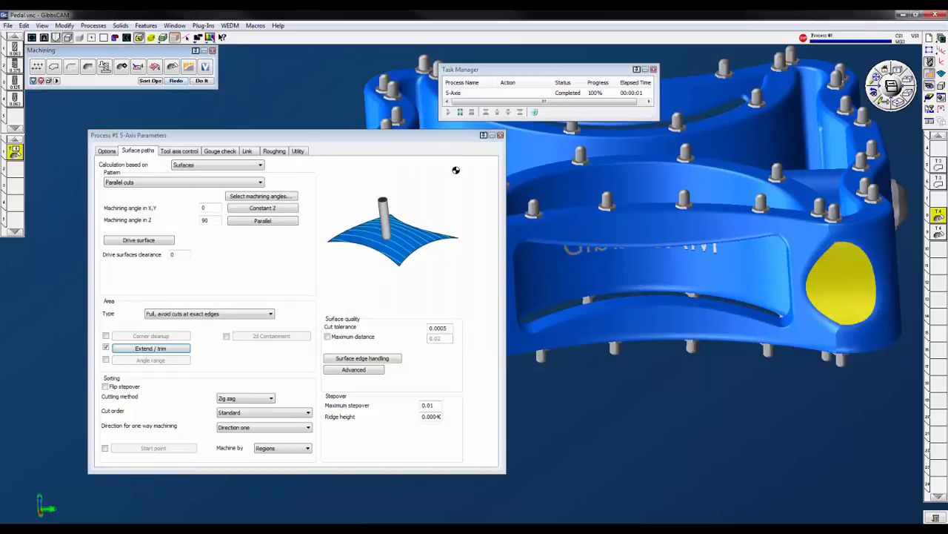
Step: Enable side extensions with start and end values of 0.1, recalculate the 5-axis toolpath and inspect the cuts around the recessed end face
left_click(143, 348)
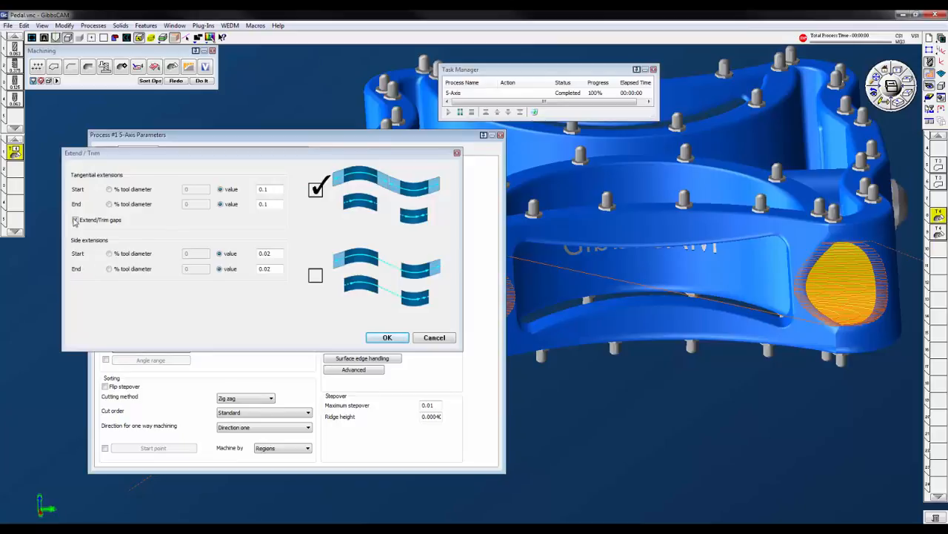
double_click(278, 254)
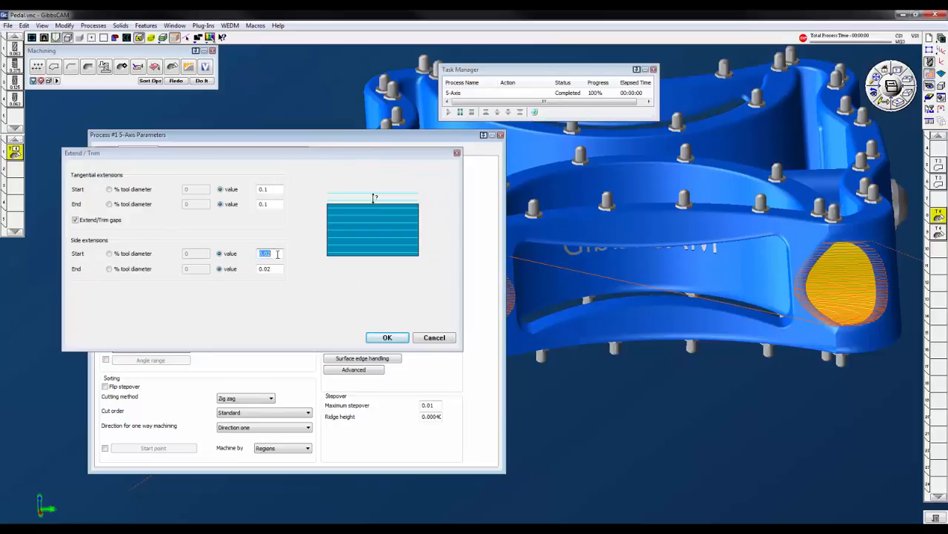
type("0.1")
double_click(272, 256)
double_click(278, 270)
type("0.1")
left_click(383, 339)
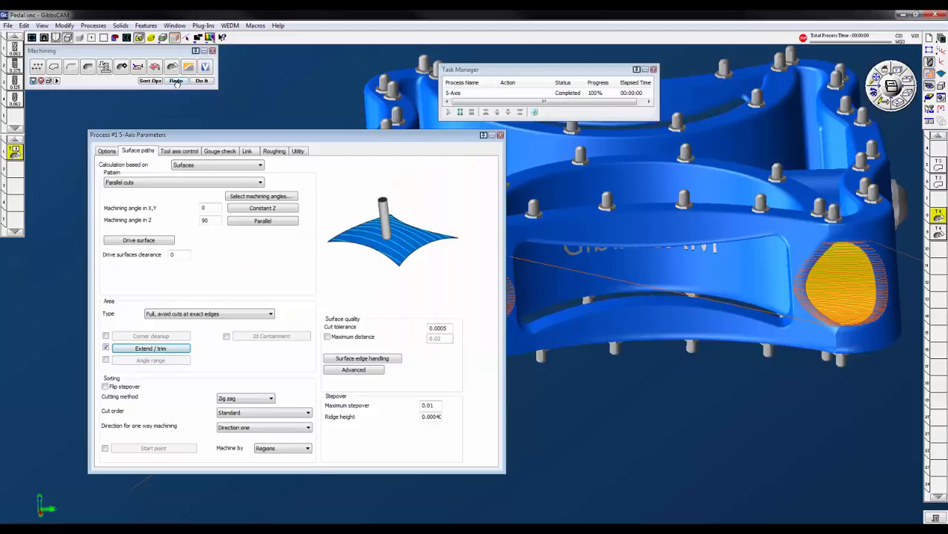
left_click(175, 82)
left_click_drag(314, 138, 123, 149)
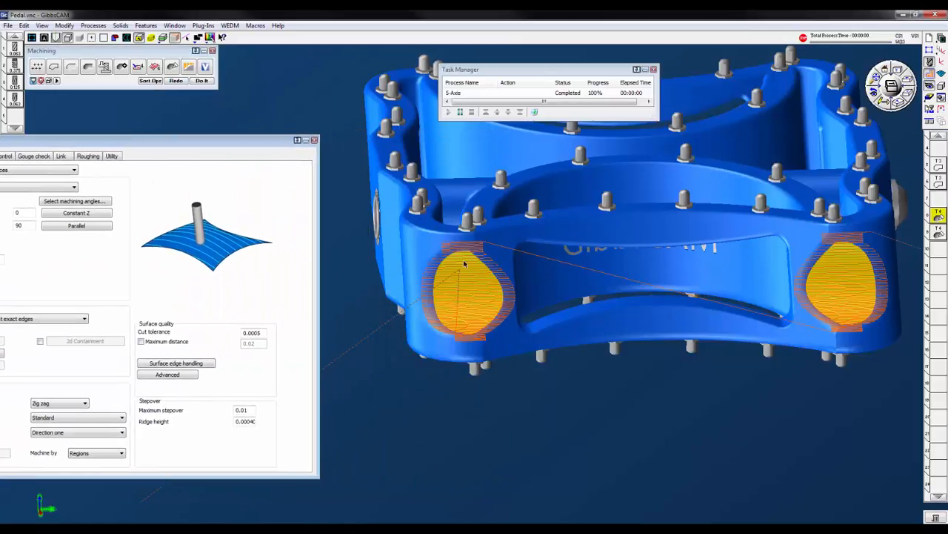
middle_click_drag(491, 346, 415, 230)
left_click_drag(408, 204, 555, 393)
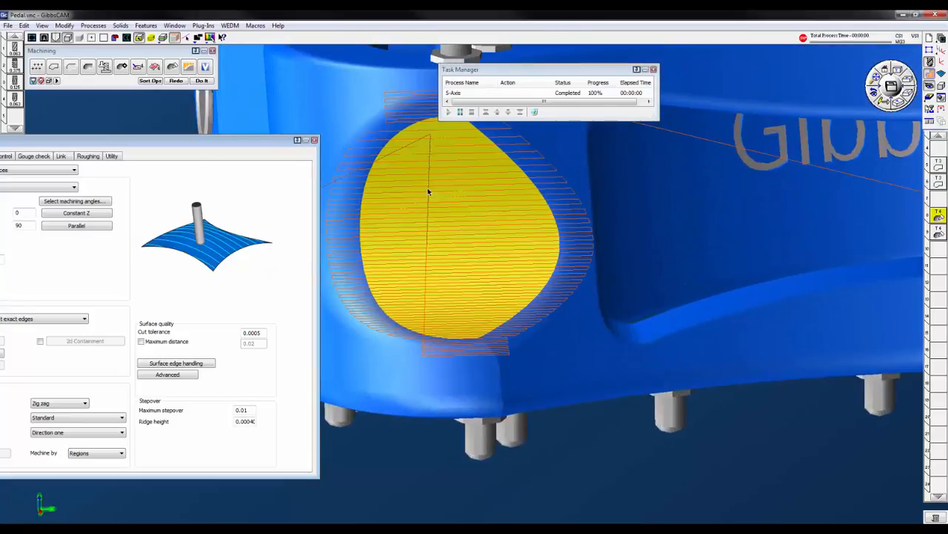
middle_click_drag(489, 312, 492, 471)
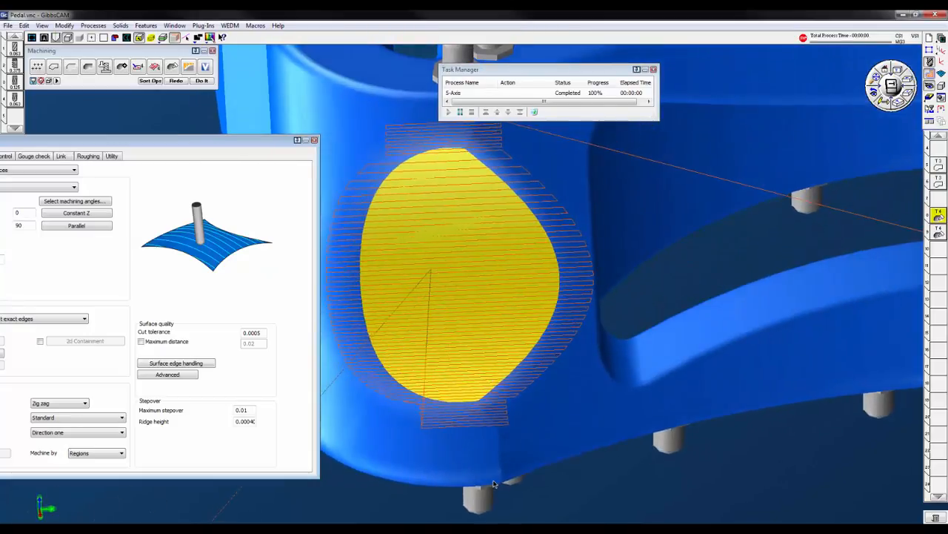
Step: Create a new 5-axis operation with the Flowline pattern on the crescent-shaped face along the outer side of the pedal's recessed end
left_click_drag(131, 141, 225, 157)
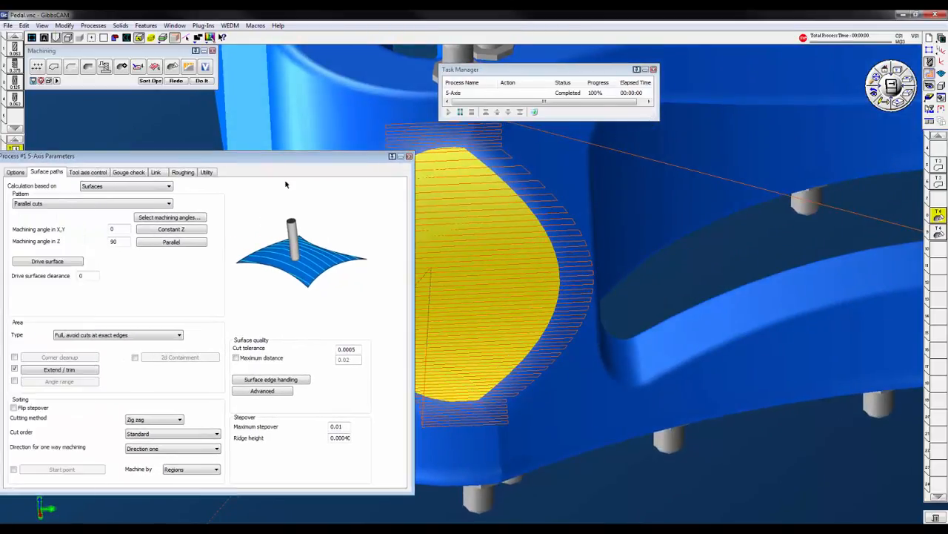
left_click(678, 360)
scroll(707, 410, "down", 4)
middle_click_drag(707, 411, 444, 232)
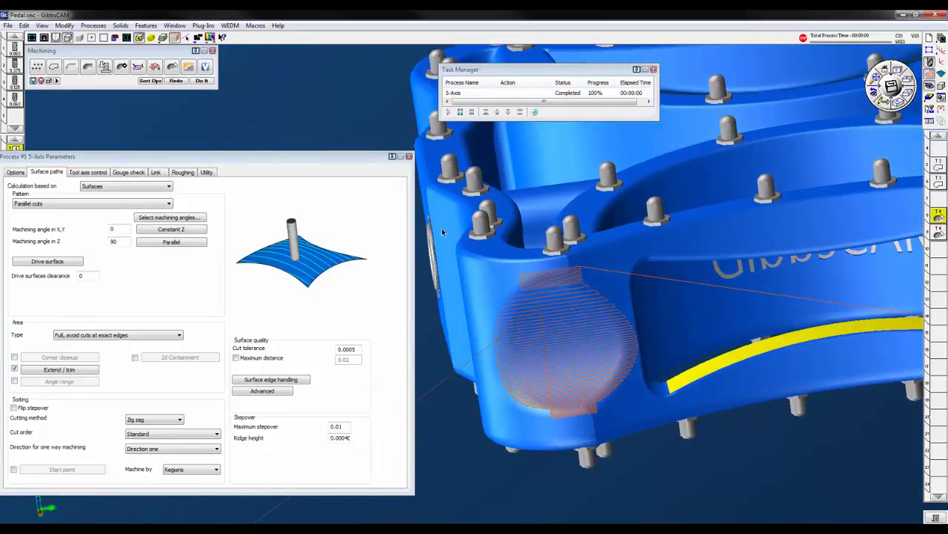
left_click(506, 326)
left_click_drag(254, 159, 337, 98)
middle_click_drag(775, 457, 285, 198)
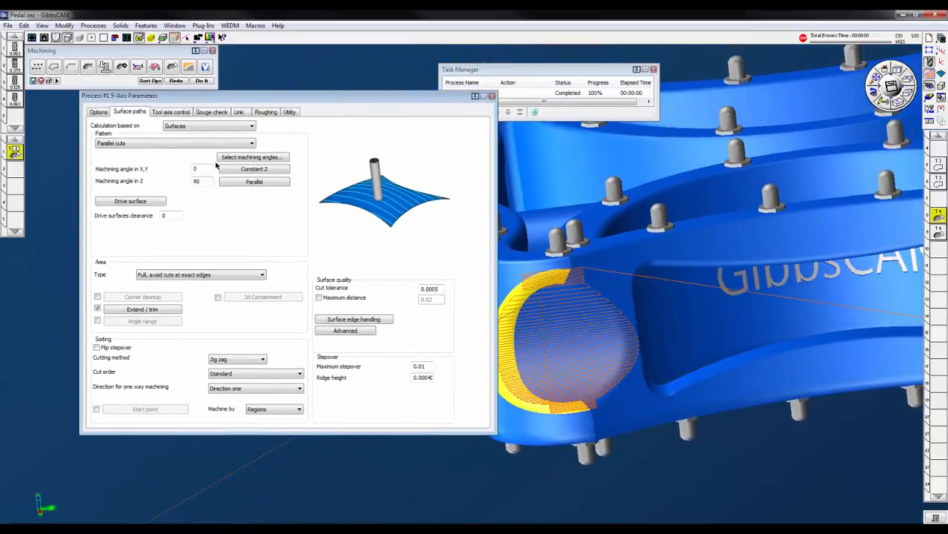
left_click(140, 143)
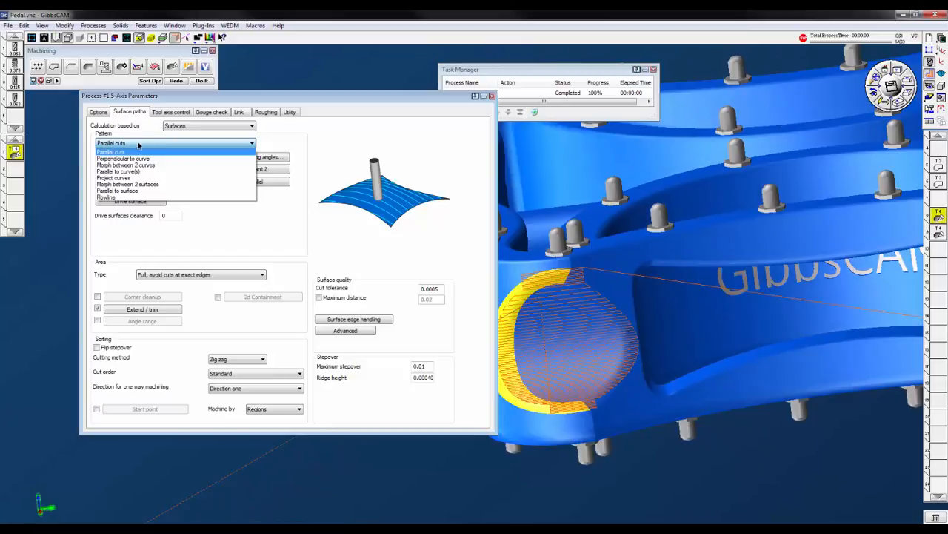
left_click(128, 201)
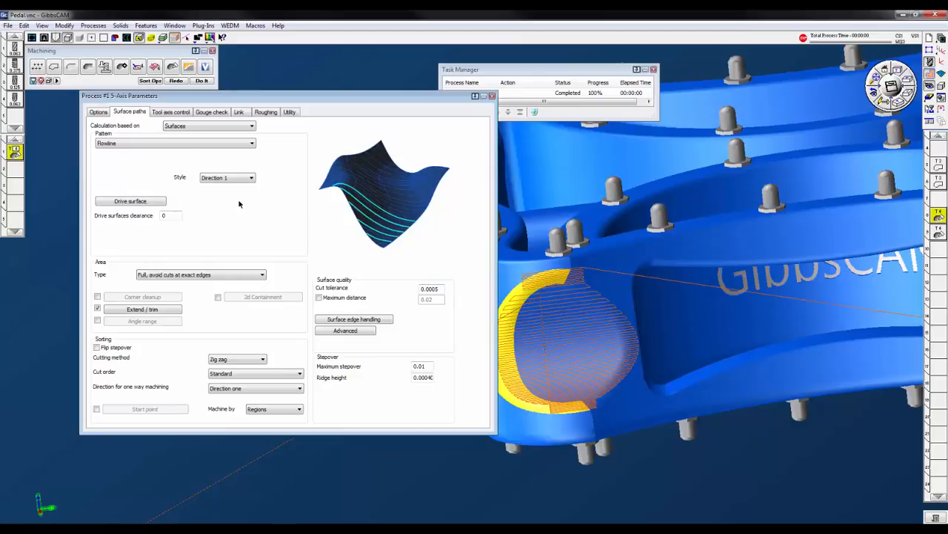
left_click(202, 81)
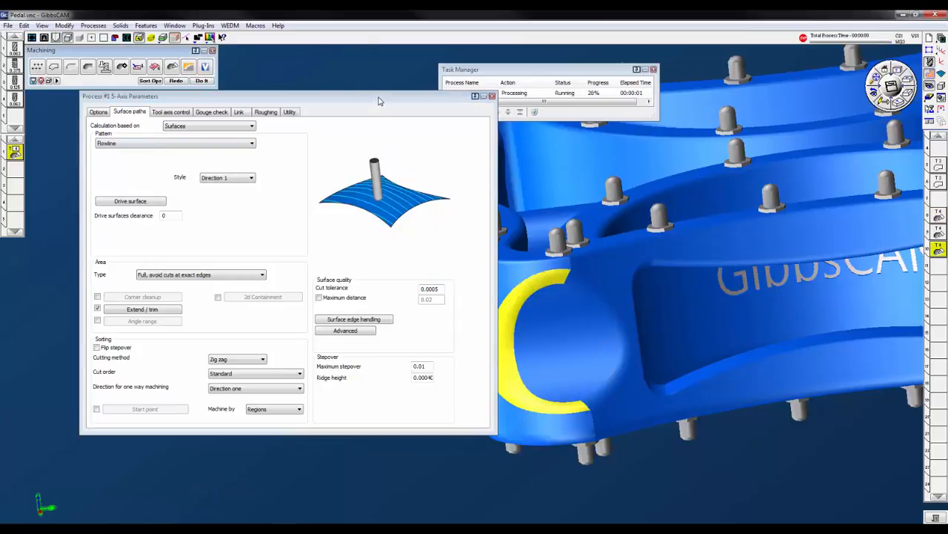
Step: Turn off Extend / trim for the crescent face's Flowline surface paths and recalculate the toolpath
left_click_drag(378, 98, 306, 97)
middle_click_drag(554, 407, 532, 334)
middle_click_drag(531, 276, 495, 314)
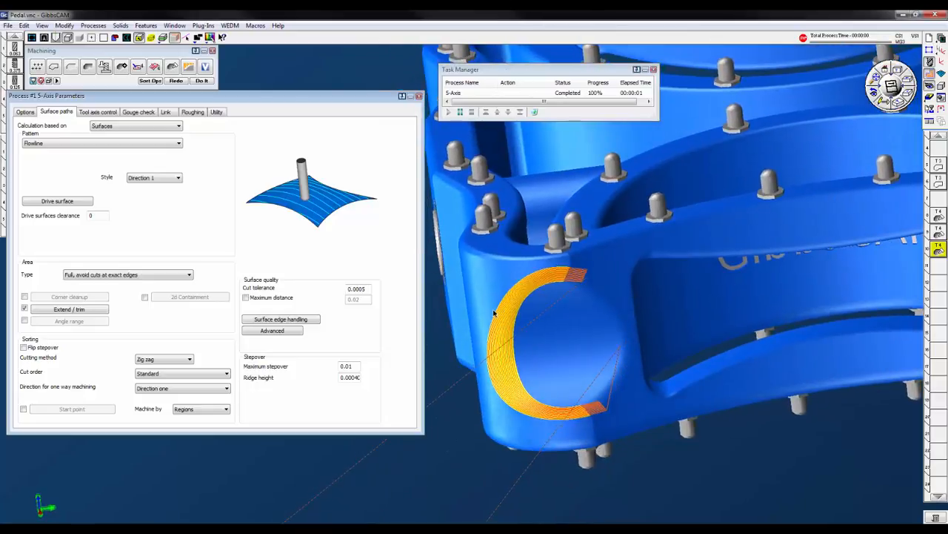
middle_click_drag(716, 440, 699, 457)
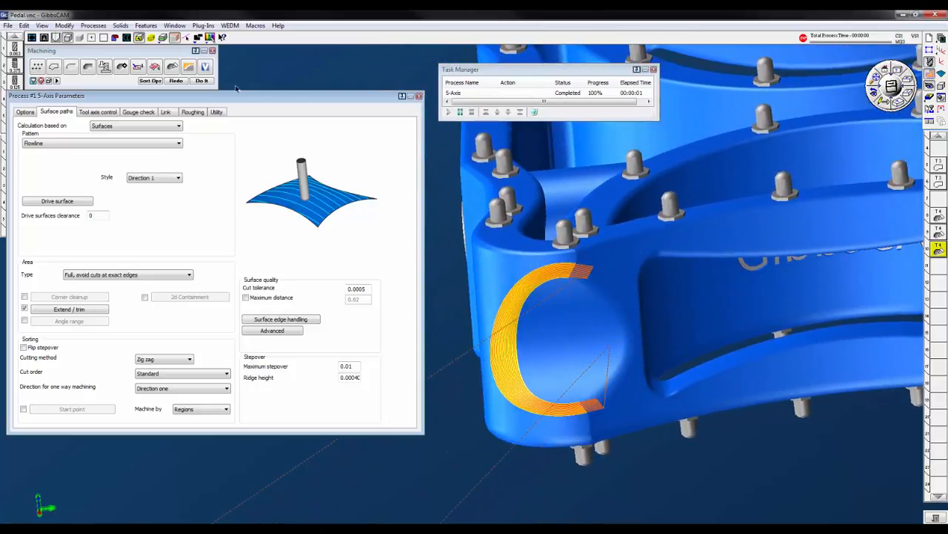
left_click(24, 309)
left_click(177, 81)
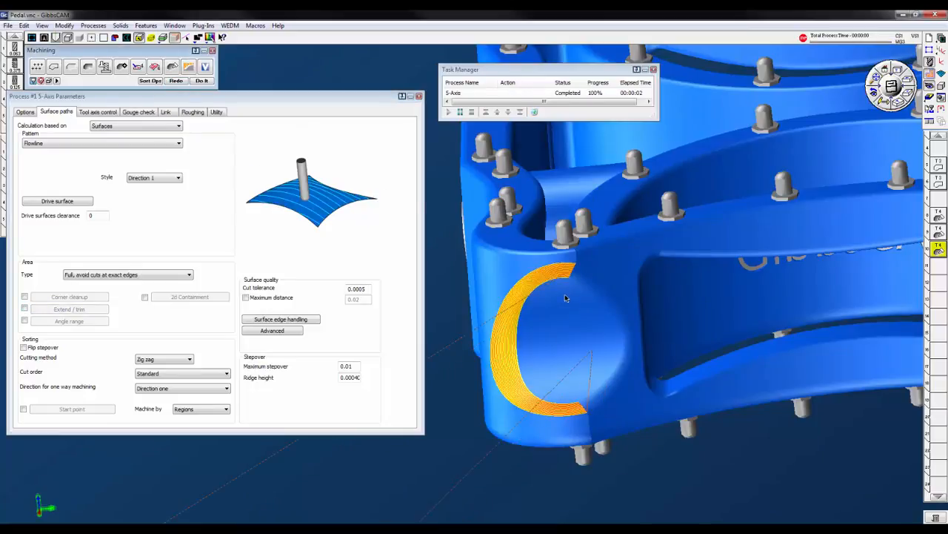
middle_click_drag(529, 405, 568, 387)
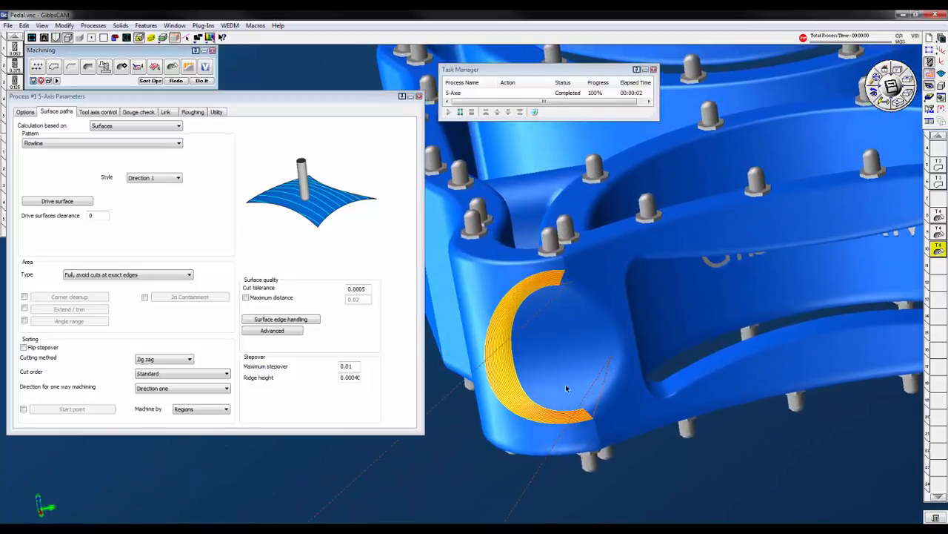
Step: Create another Flowline operation on the narrow curved face on the inner side of the recess, beside the lettered pocket
left_click(601, 309)
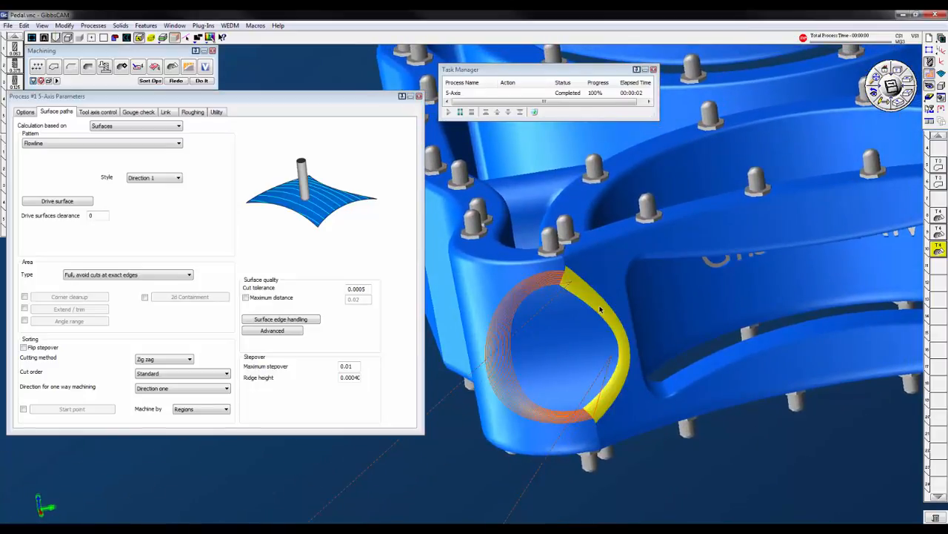
left_click(200, 80)
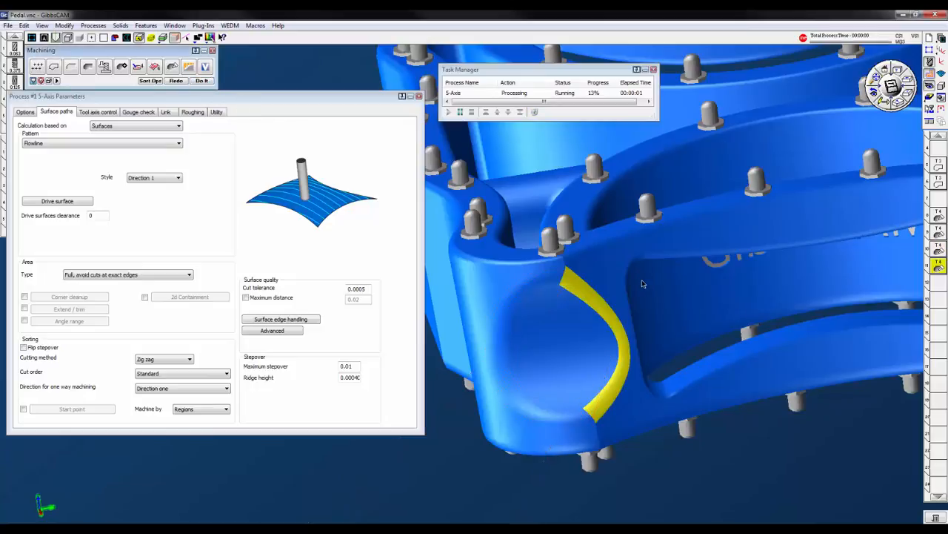
middle_click_drag(644, 284, 751, 456)
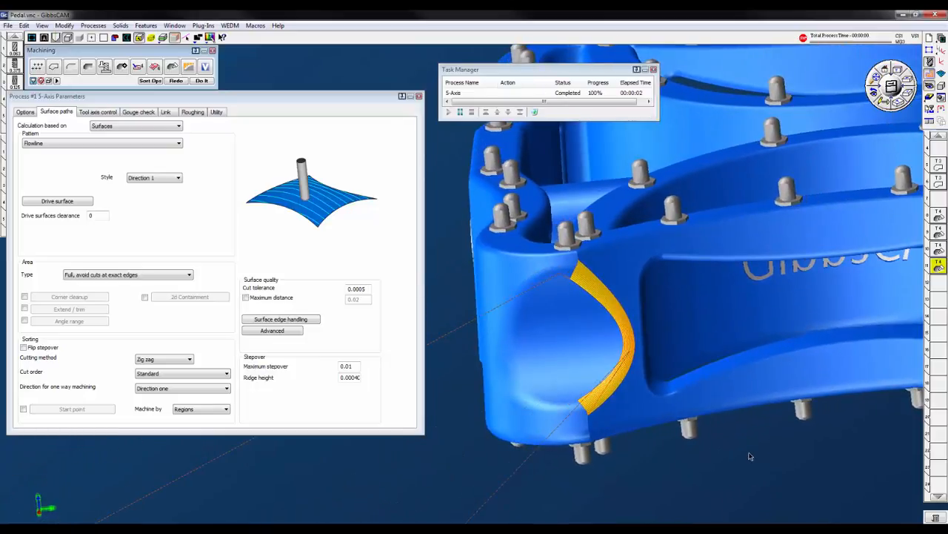
middle_click_drag(573, 463, 532, 395)
Step: Enable Mirror in the 5-Axis process's Roughing options and close the process parameters
left_click_drag(209, 97, 370, 134)
left_click(359, 151)
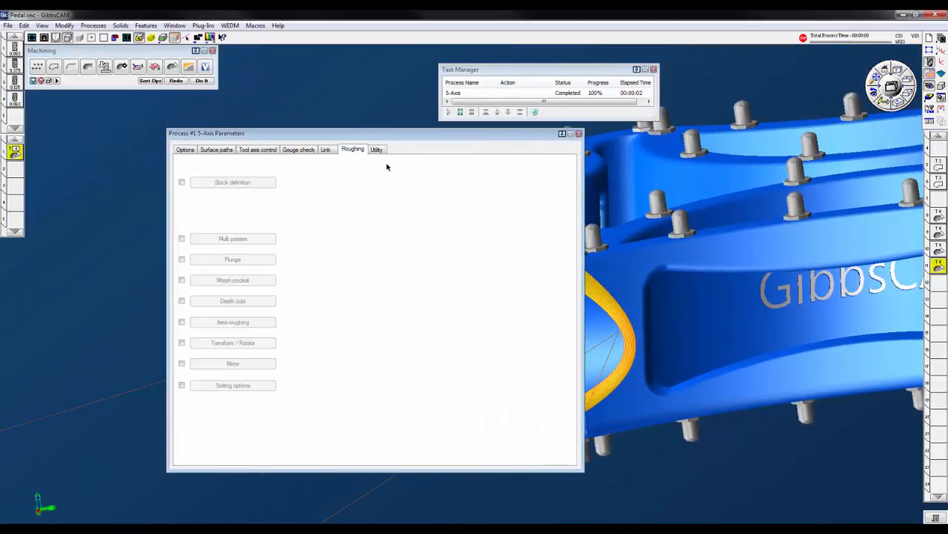
left_click(182, 364)
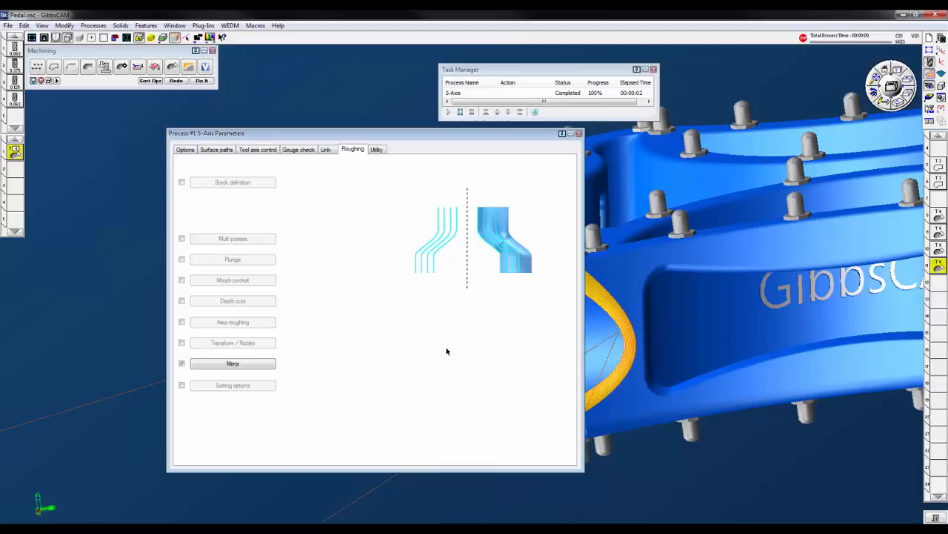
left_click(579, 134)
middle_click_drag(821, 427, 529, 416)
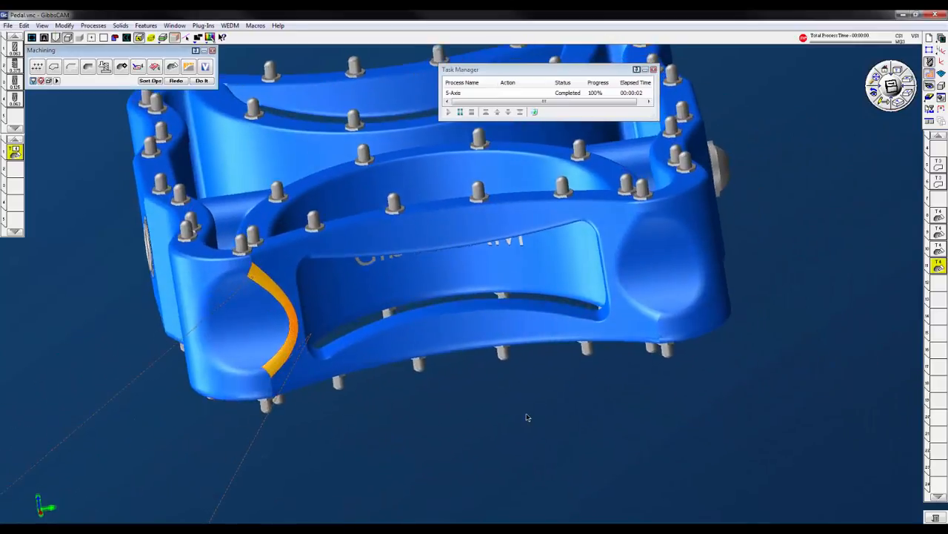
scroll(523, 419, "down", 3)
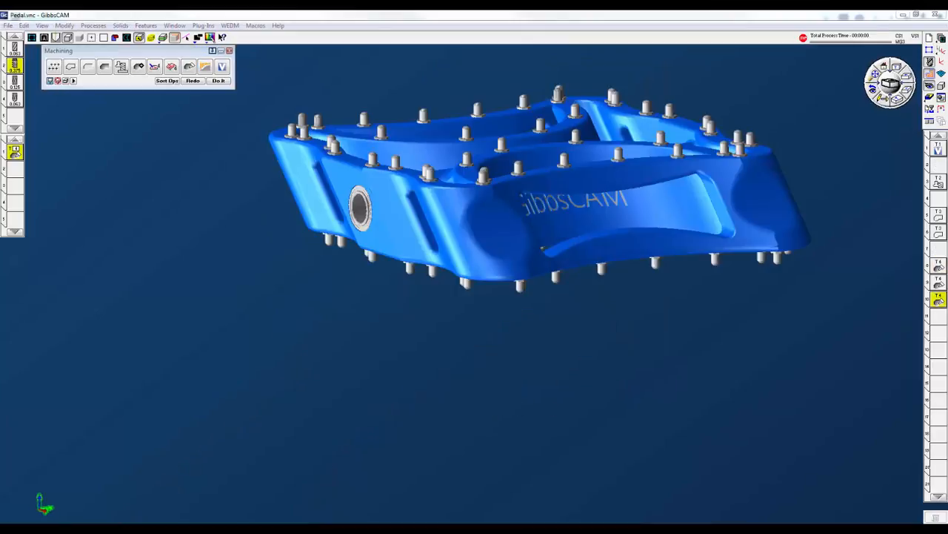
Step: Switch to the Adveon Tool Library and list the saved tool assemblies
key("super+Tab")
key("super+Tab")
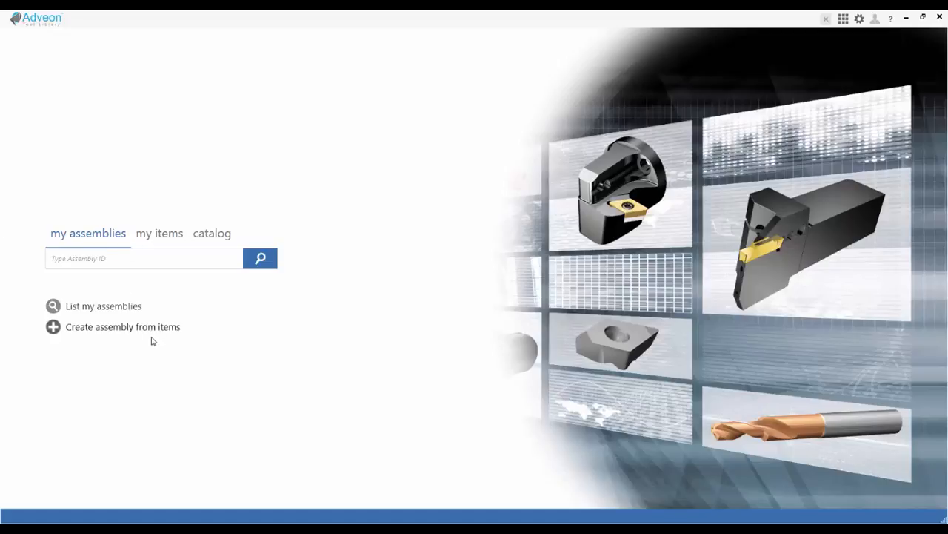
left_click(99, 312)
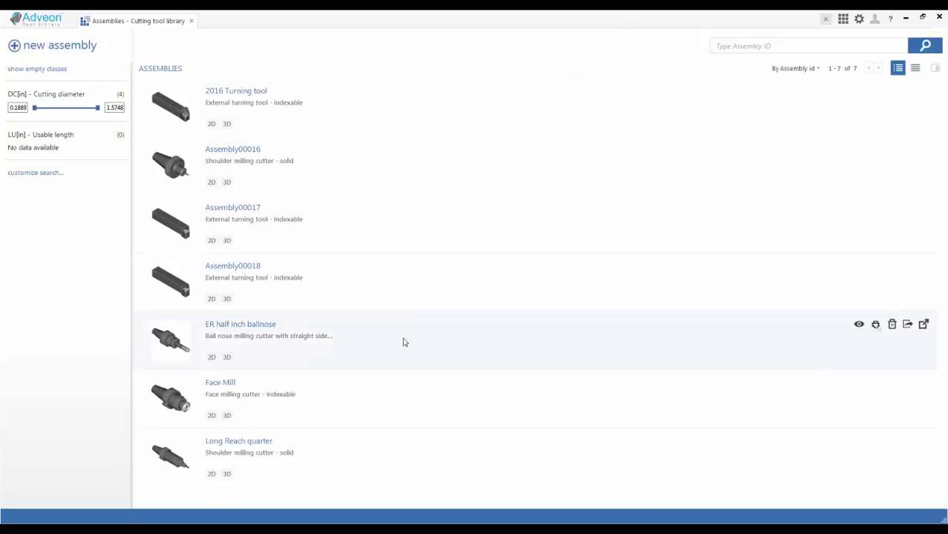
scroll(461, 382, "down", 1)
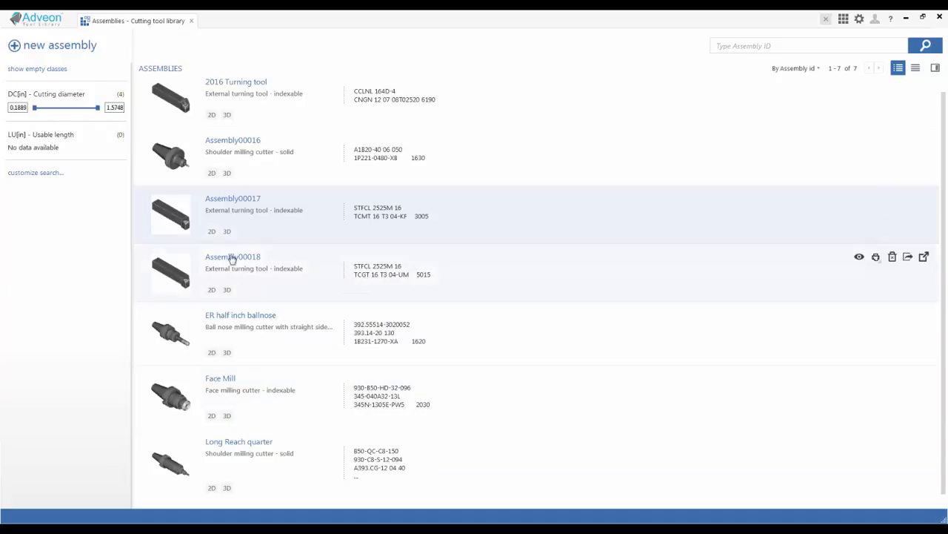
Step: Open Assembly00016, examine its 3D model and full parameter list, and export the assembly
left_click(233, 140)
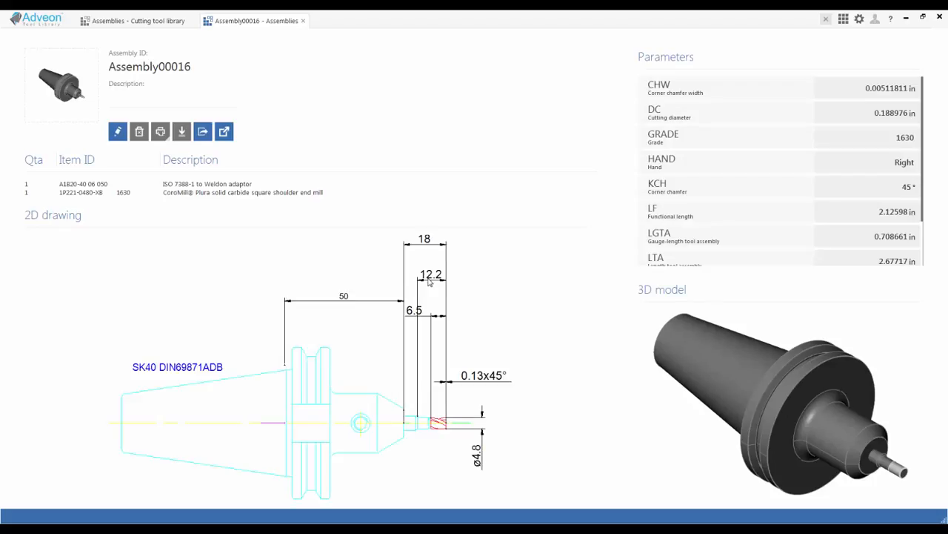
mouse_move(793, 399)
left_mouse_down()
mouse_move(720, 416)
mouse_move(595, 408)
mouse_move(777, 421)
mouse_move(788, 461)
mouse_move(722, 399)
mouse_move(724, 449)
left_mouse_up()
scroll(789, 458, "up", 3)
scroll(796, 440, "down", 5)
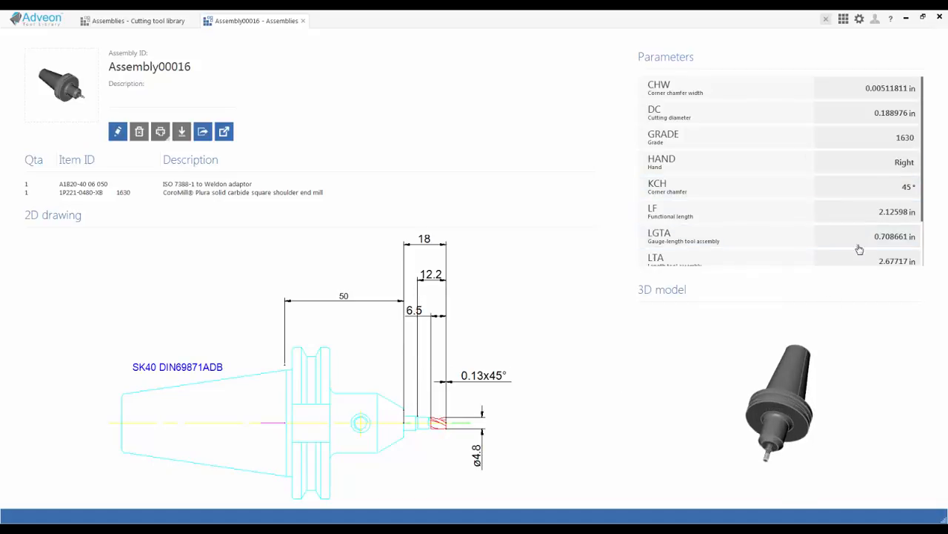
left_click(921, 168)
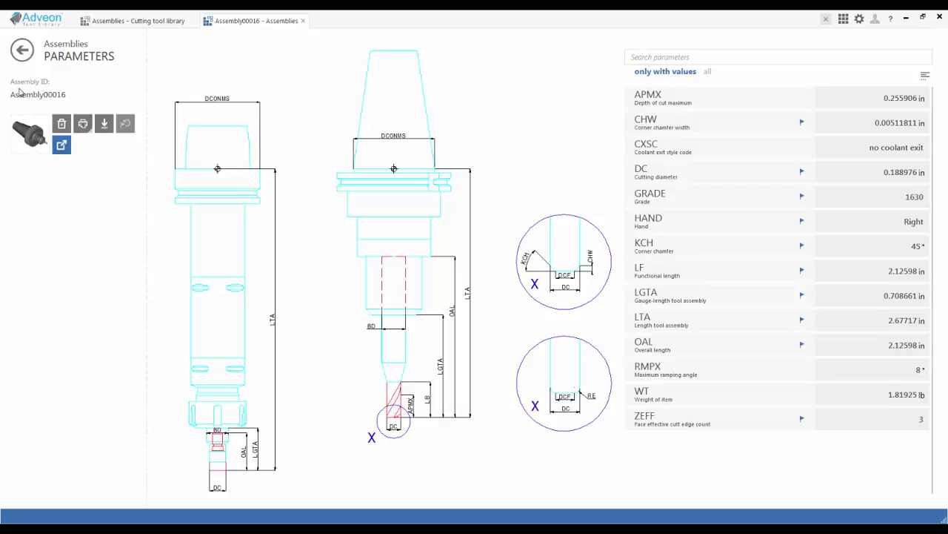
left_click(62, 146)
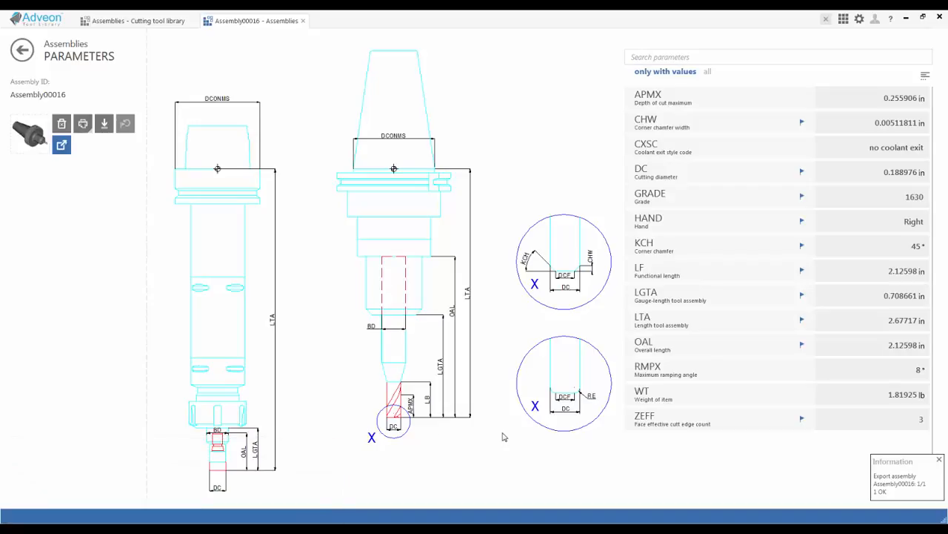
Step: Switch back to GibbsCAM, open the Adveon Tool Manager and list the end mill assemblies available for import
key("super+Tab")
key("super+Tab")
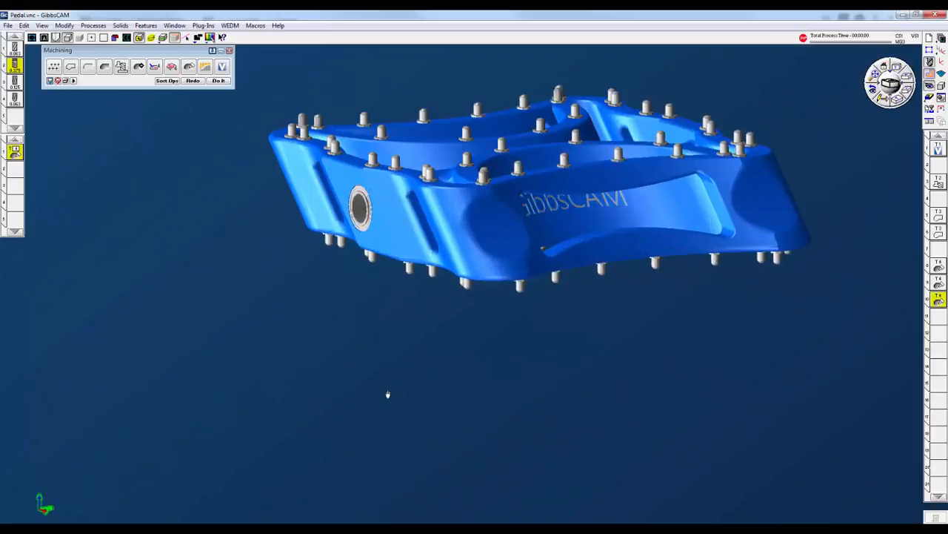
left_click(209, 26)
left_click(215, 36)
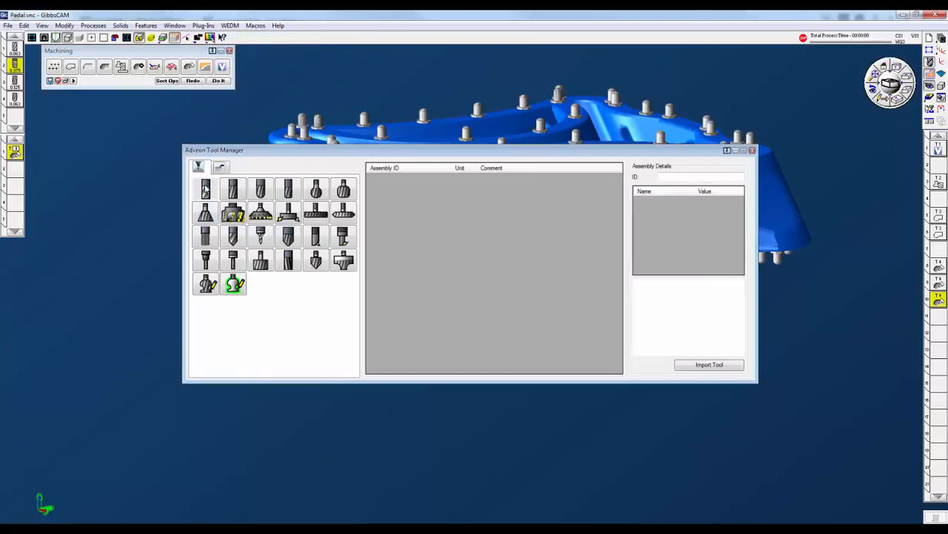
left_click(205, 189)
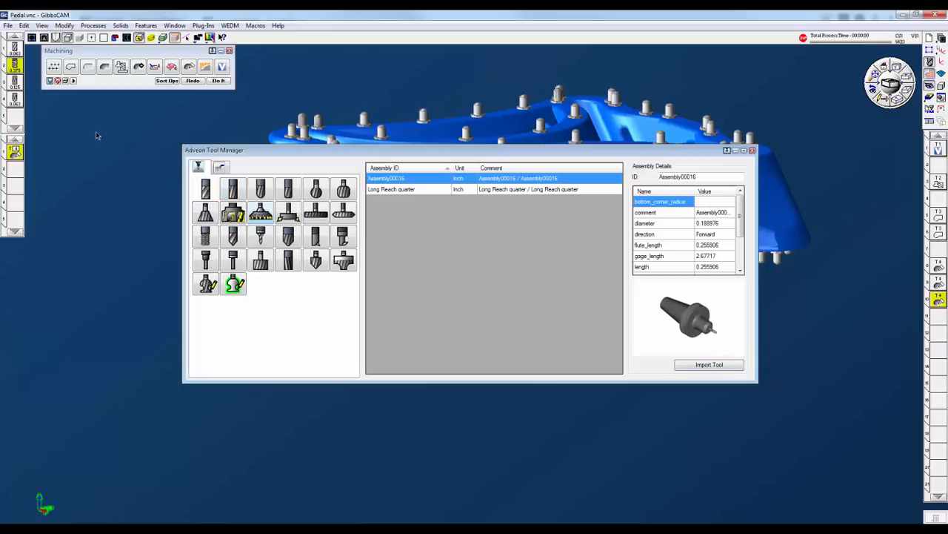
Step: Extend the tool list, import Assembly00016 as a new tool, close the Adveon Tool Manager and open the imported tool
left_click_drag(15, 136, 15, 235)
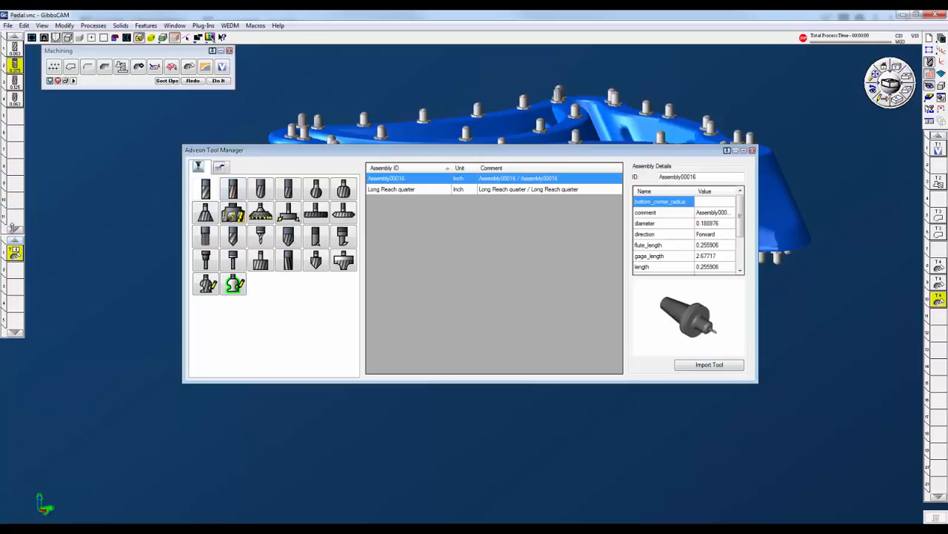
left_click(94, 136)
left_click(709, 366)
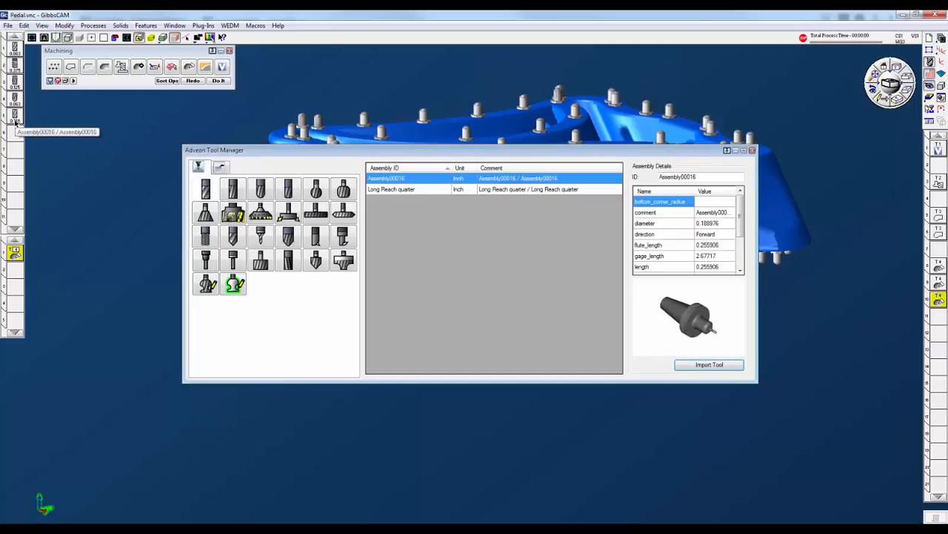
left_click(751, 151)
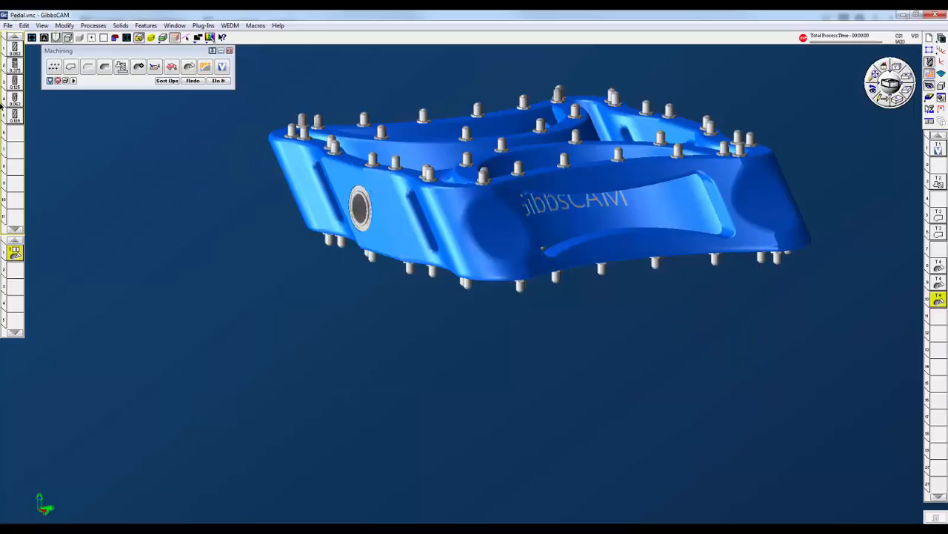
double_click(13, 119)
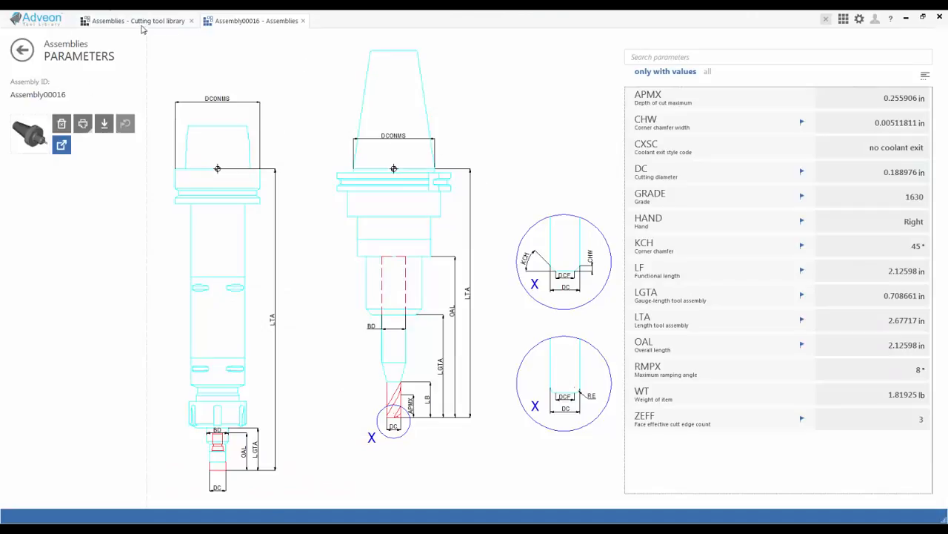
Step: Switch to the Adveon Tool Library and start a new turning, parting, grooving assembly with the CCLNL 164D-4 holder
left_click(112, 23)
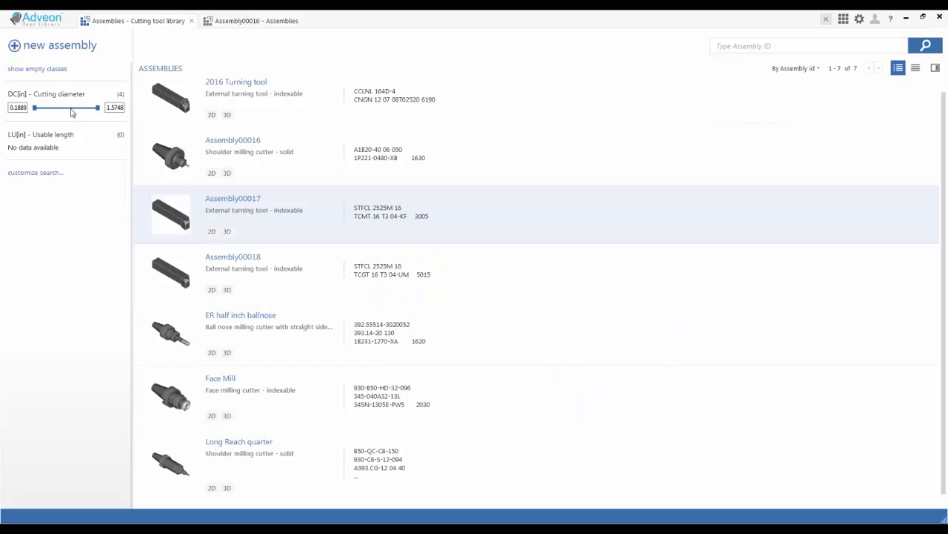
left_click(32, 49)
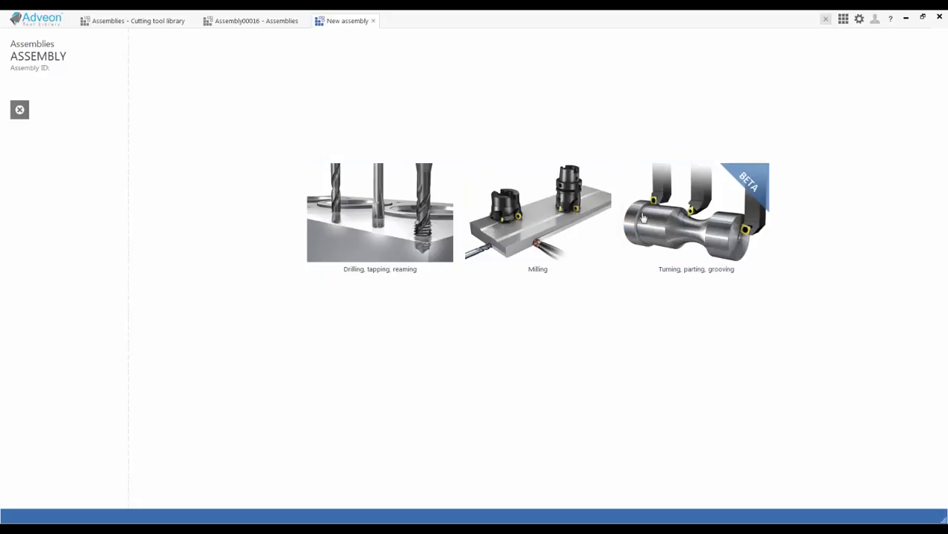
left_click(691, 252)
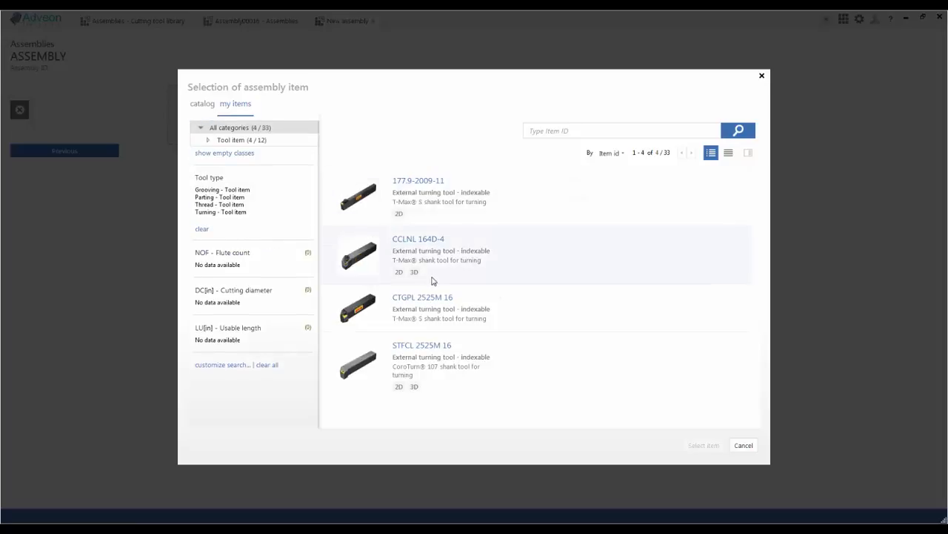
left_click(415, 242)
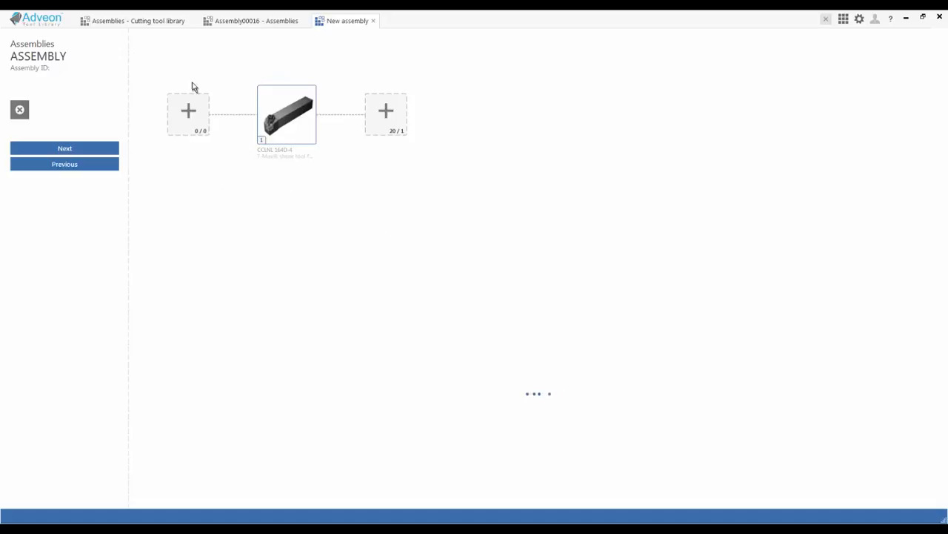
Step: Add the matching ISO insert CNGN120716T01020 650 from the catalog to the assembly, copying it to My Items
left_click(394, 131)
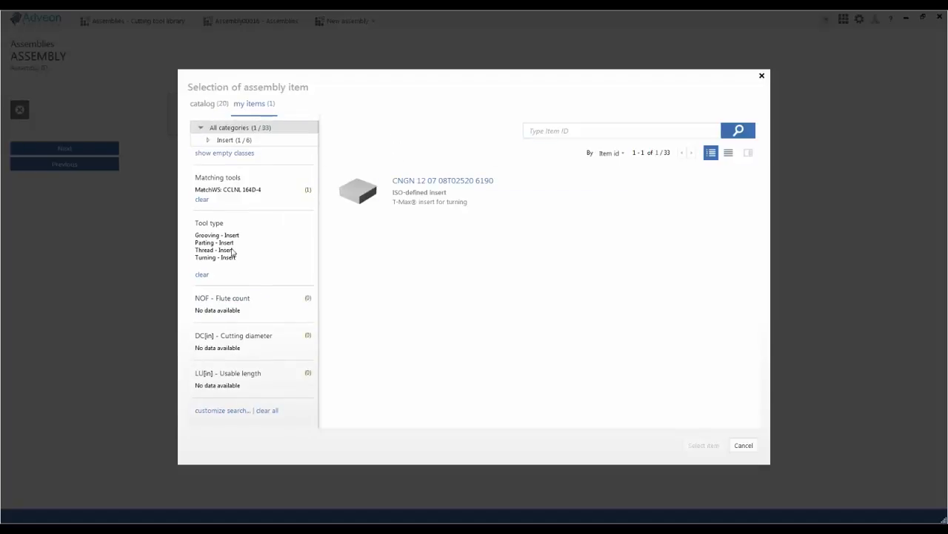
left_click(212, 142)
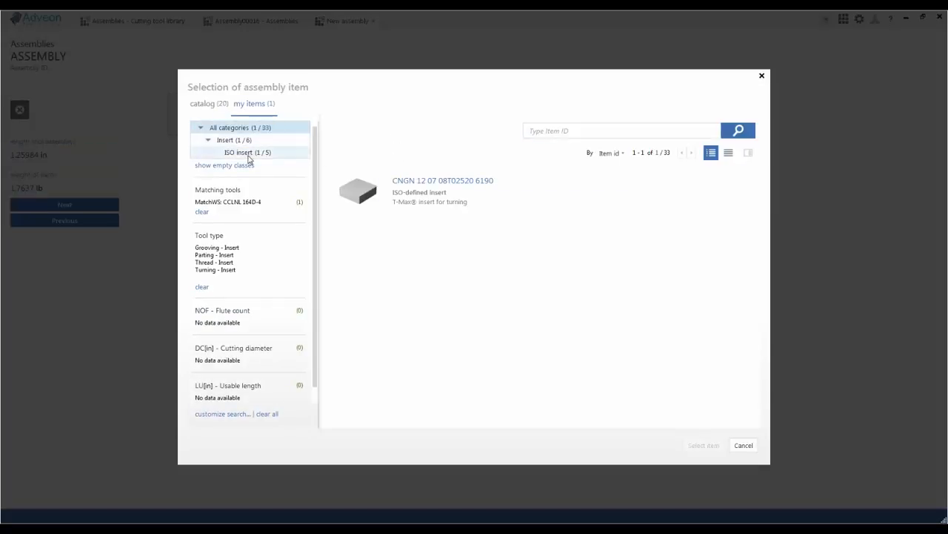
left_click(249, 153)
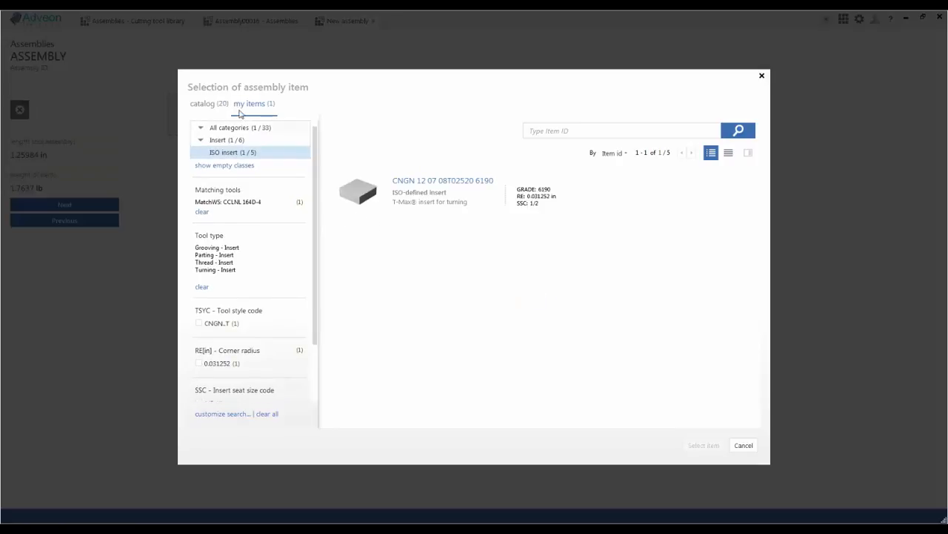
left_click(202, 105)
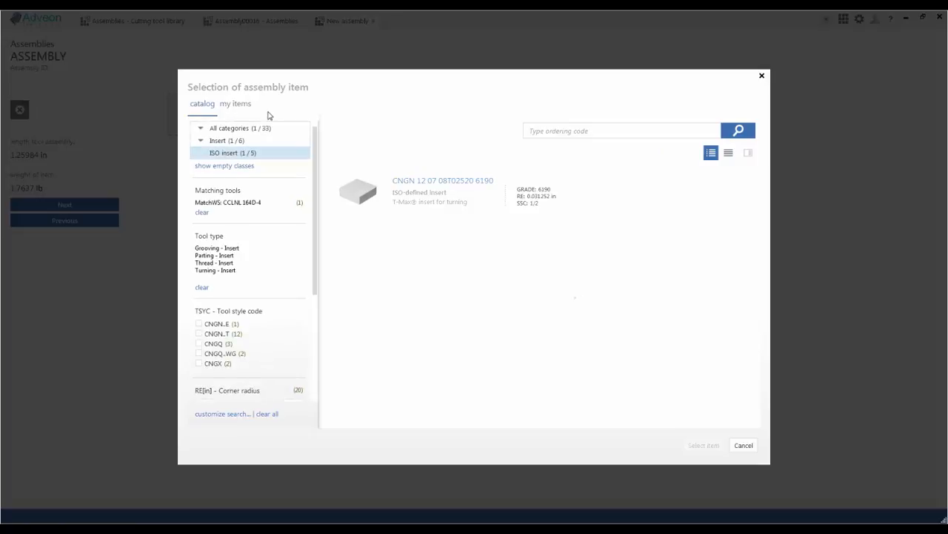
scroll(630, 303, "down", 3)
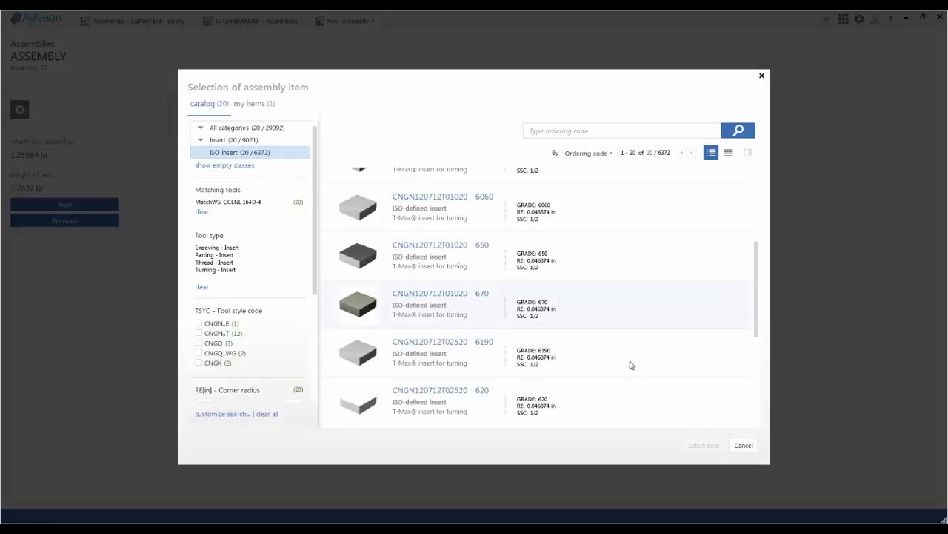
scroll(701, 398, "down", 3)
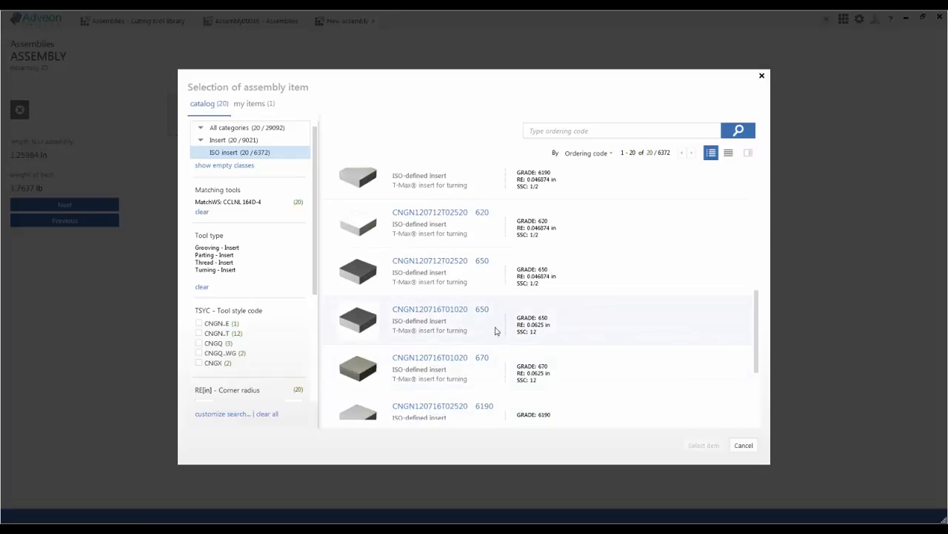
left_click(421, 310)
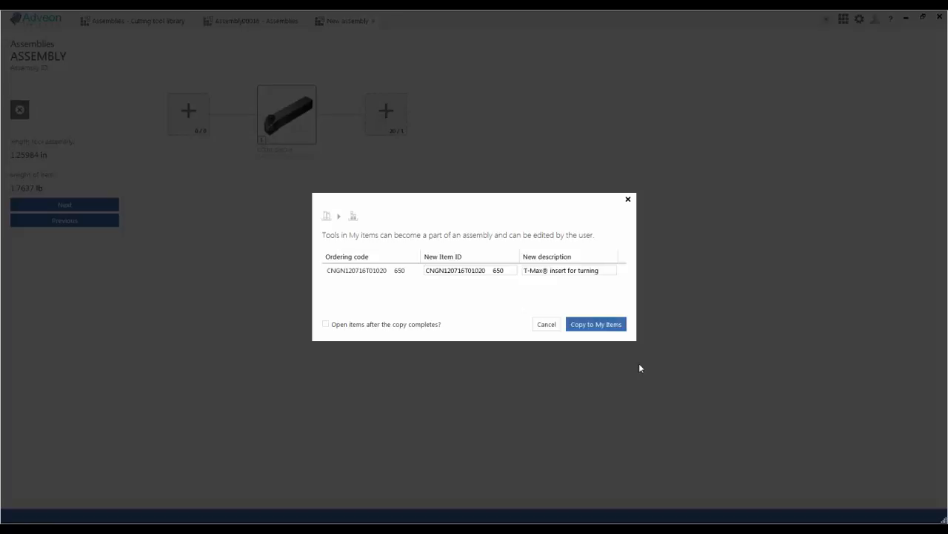
left_click(615, 328)
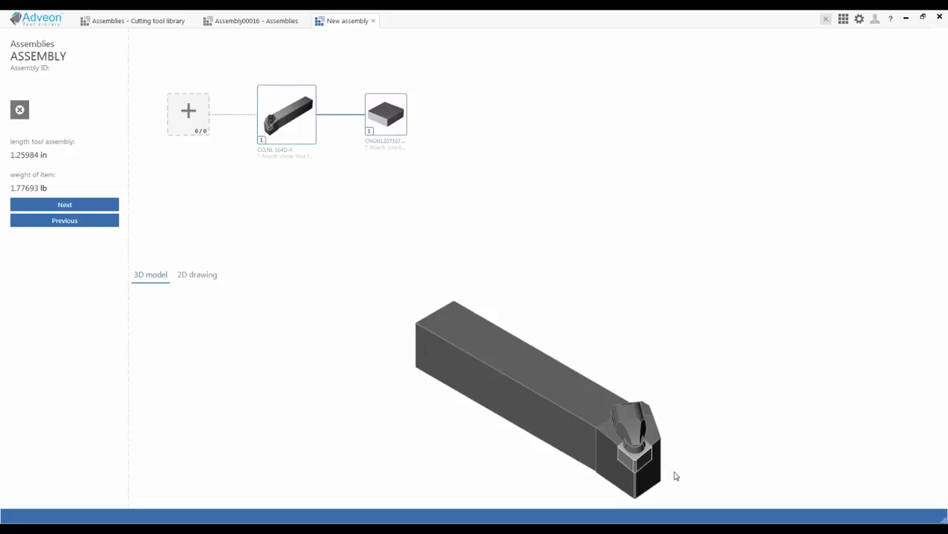
Step: Proceed to saving the assembly, with the ID Generic Turning Tool and the description "I use this everyday"
scroll(569, 430, "up", 4)
scroll(757, 470, "down", 3)
left_click_drag(634, 447, 493, 399)
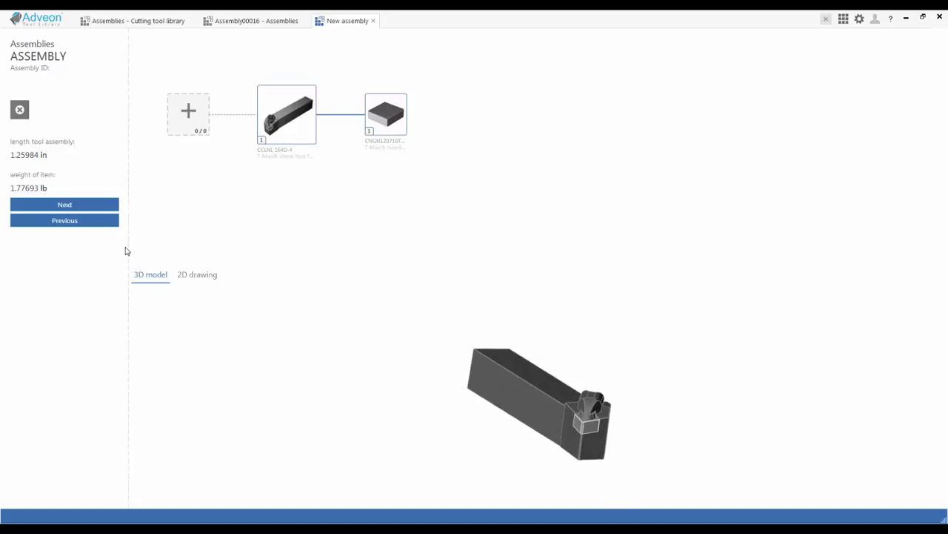
left_click(74, 206)
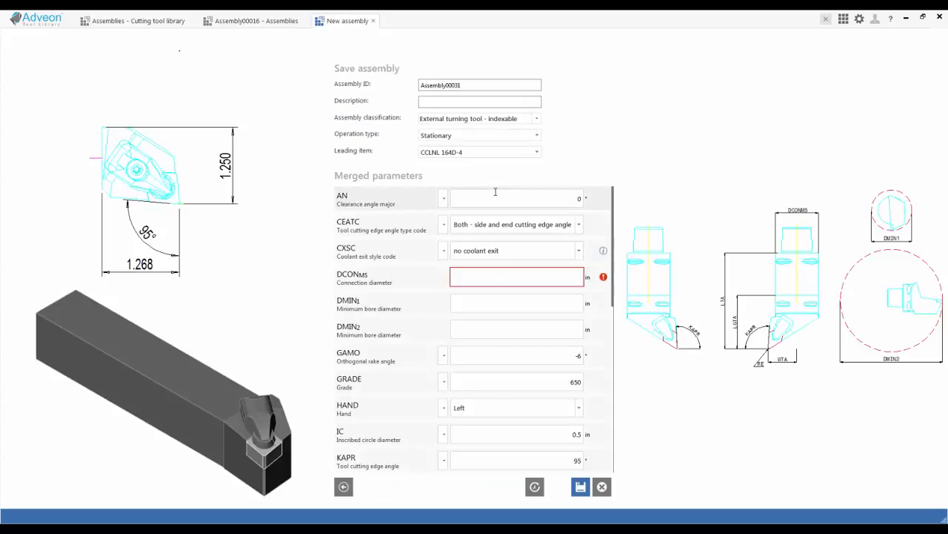
double_click(477, 85)
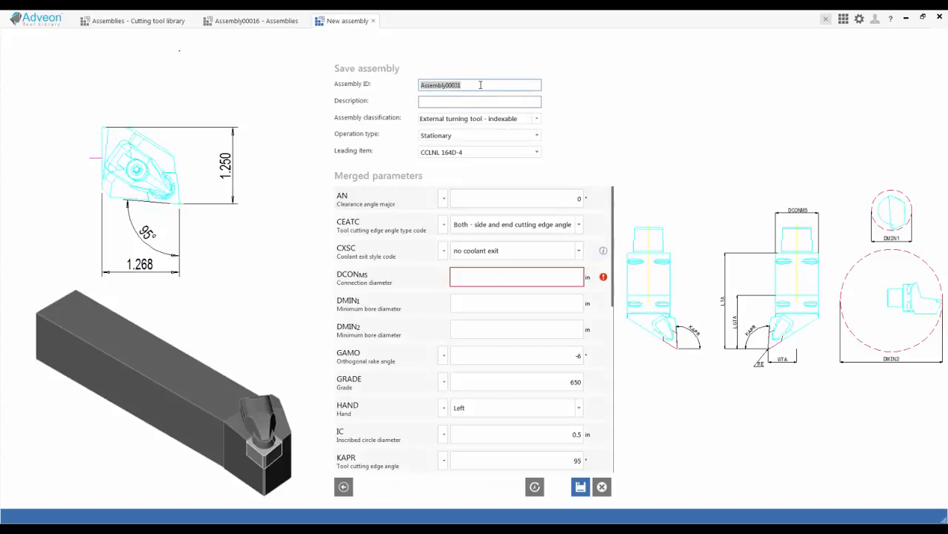
type("Generic Turning Tool")
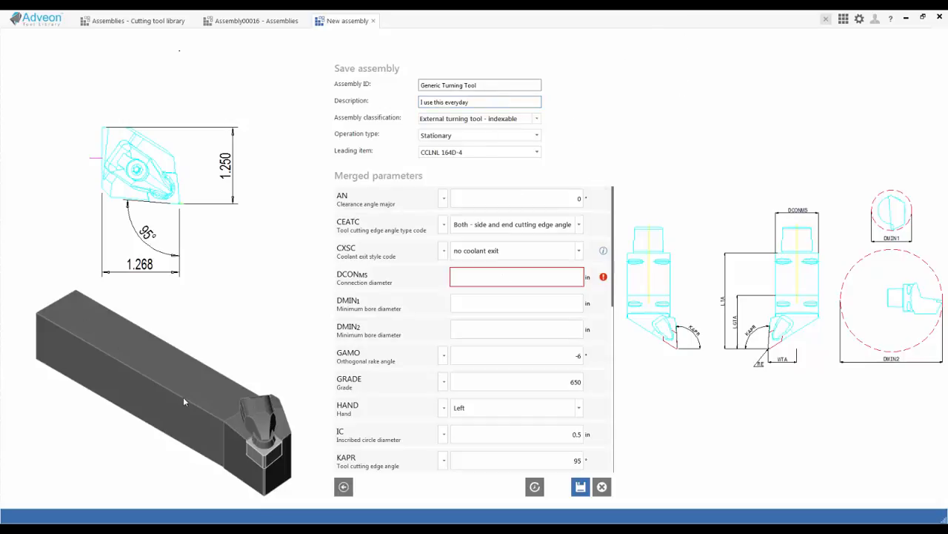
Step: Set the connection diameter DCONMS to .020 in and save the turning assembly
scroll(182, 398, "down", 5)
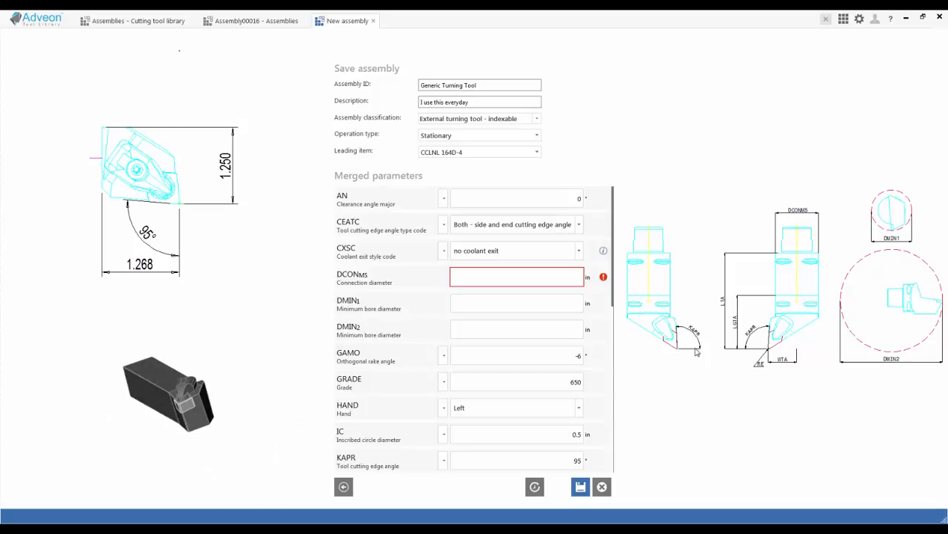
scroll(696, 351, "up", 3)
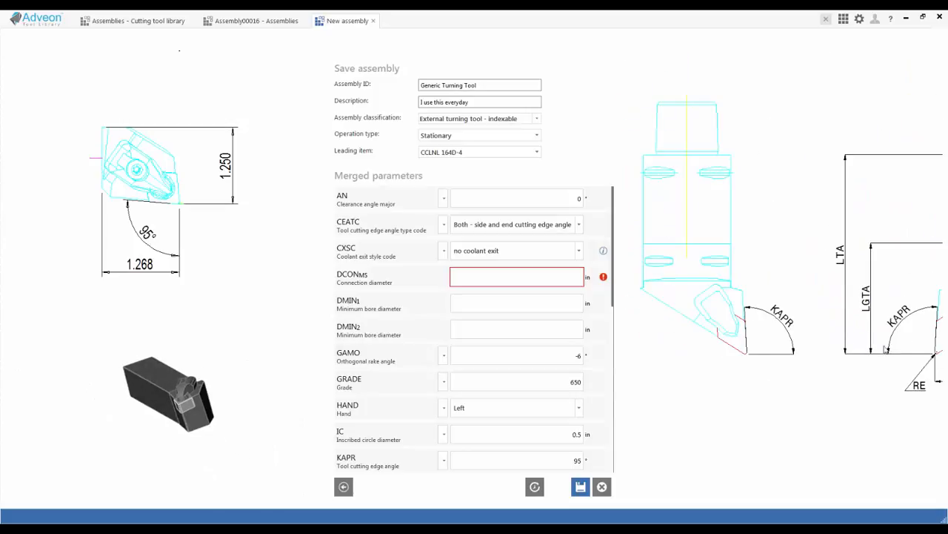
scroll(932, 349, "up", 2)
scroll(836, 335, "down", 6)
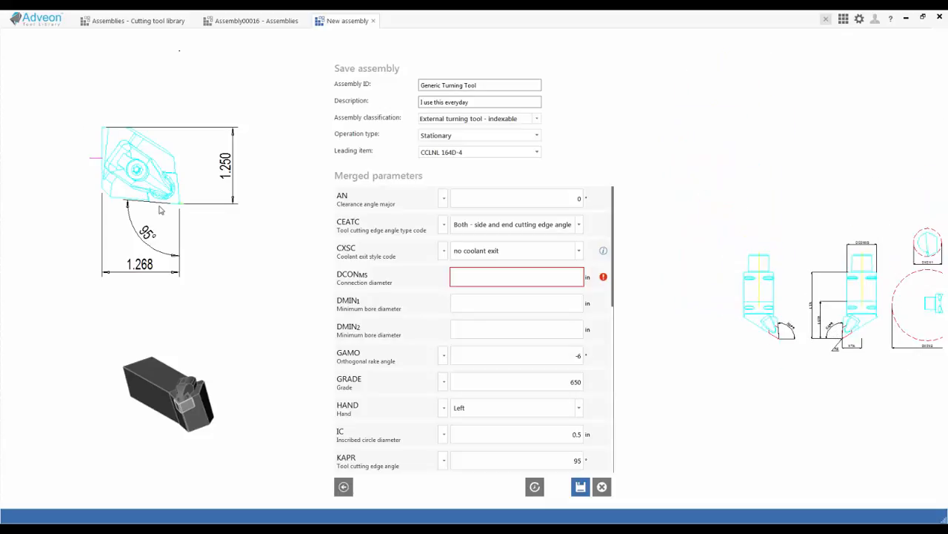
scroll(161, 208, "up", 3)
scroll(160, 209, "down", 3)
left_click(479, 279)
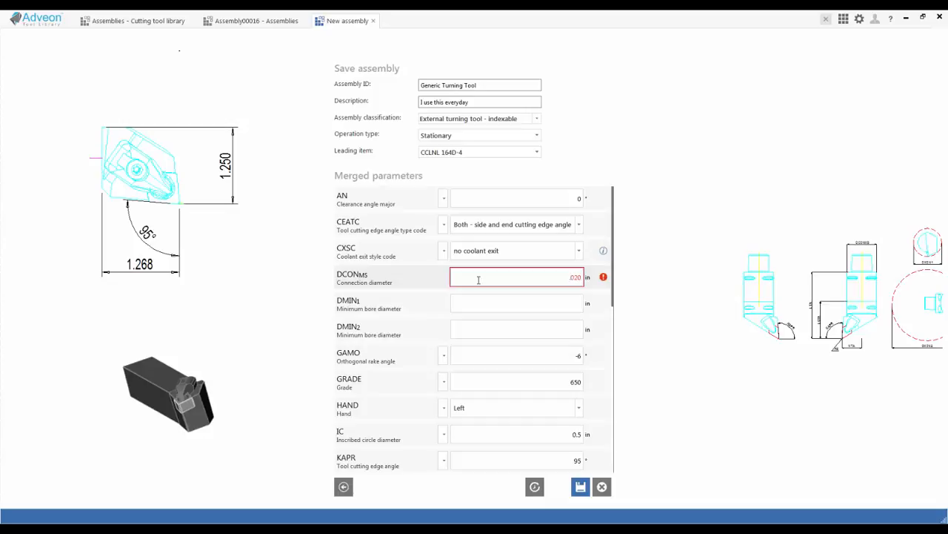
left_click(491, 300)
scroll(575, 422, "down", 3)
scroll(579, 410, "down", 3)
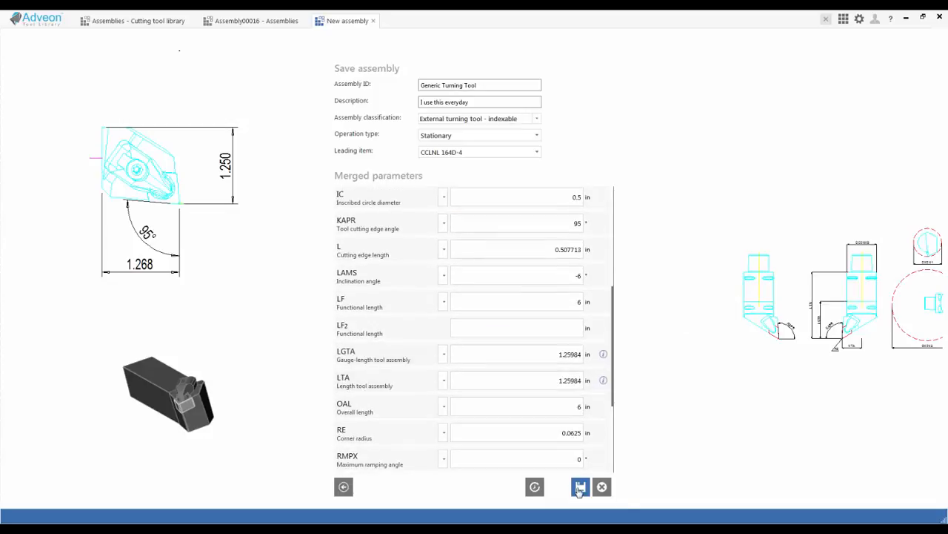
left_click(580, 491)
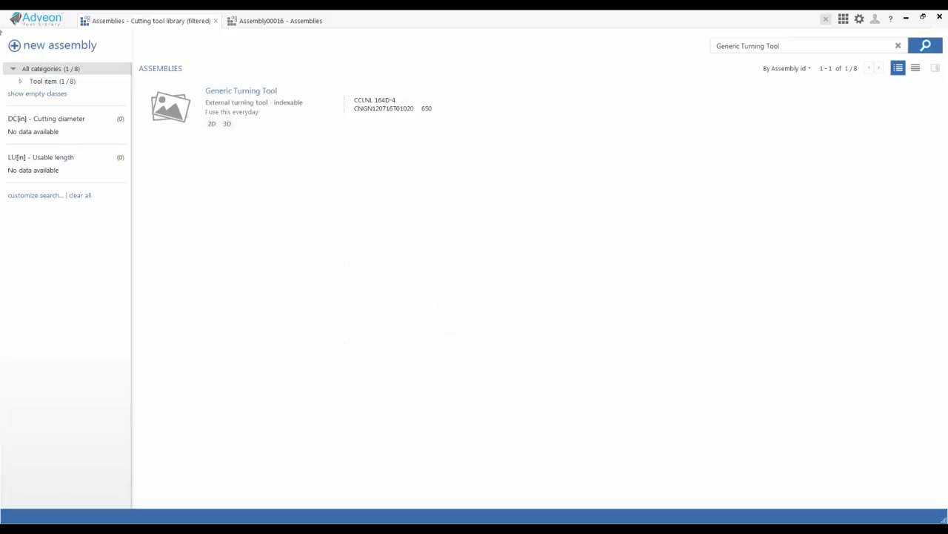
Step: Filter the assemblies by category down to the general turning tool holders
left_click(42, 83)
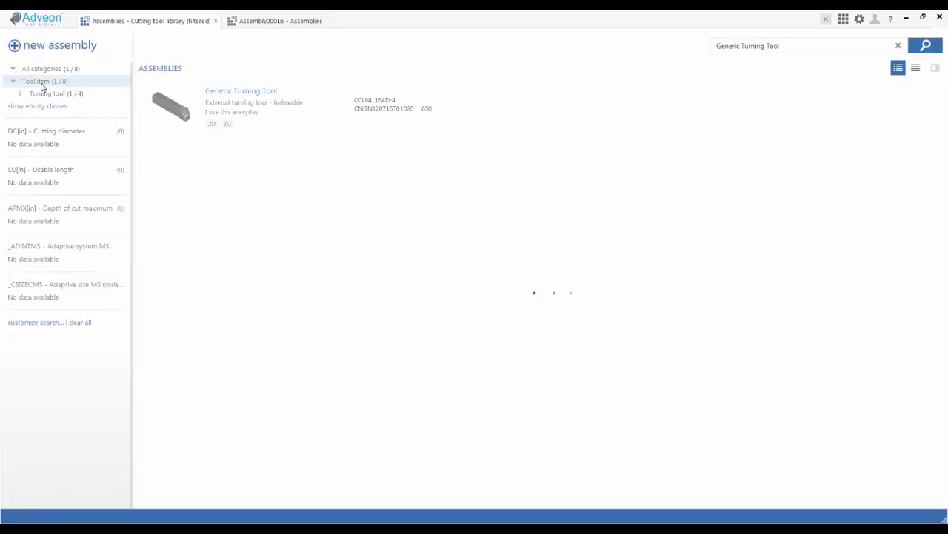
left_click(36, 69)
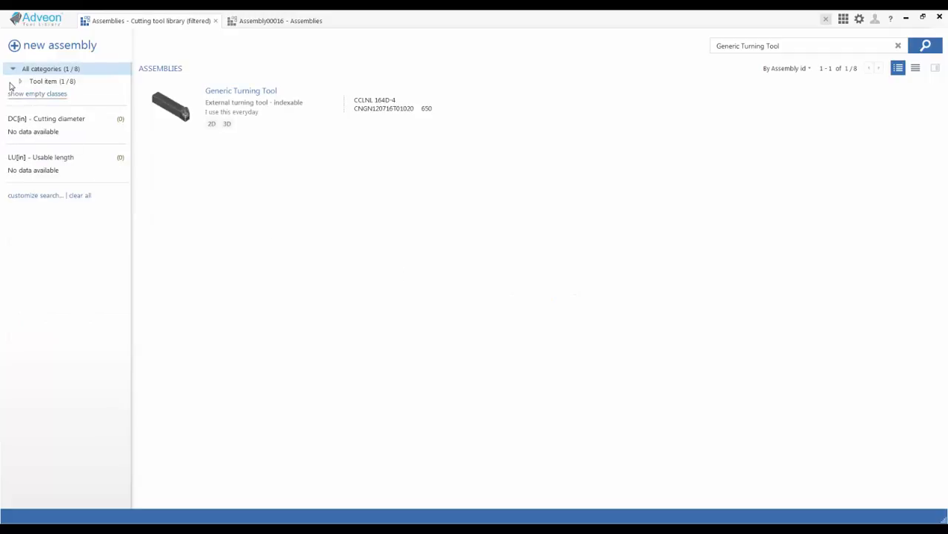
left_click(20, 80)
left_click(28, 94)
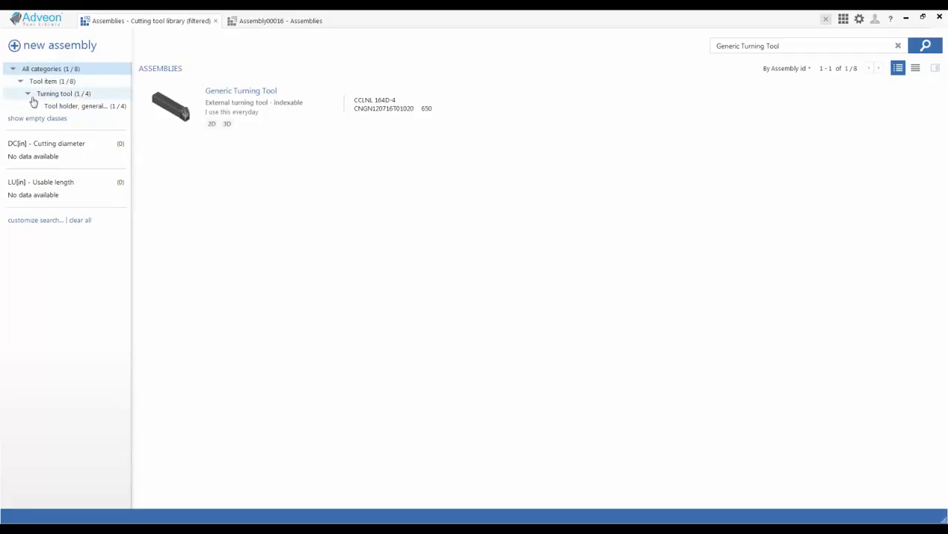
left_click(74, 106)
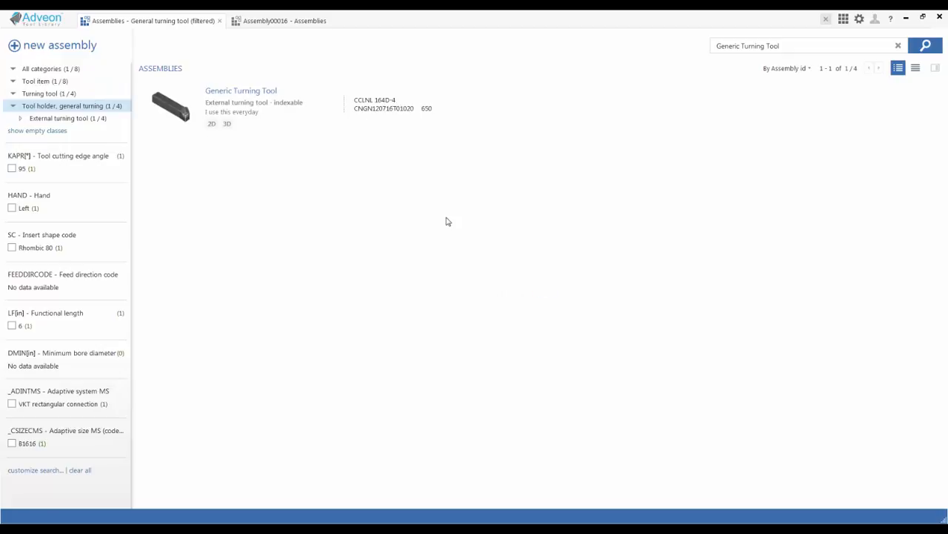